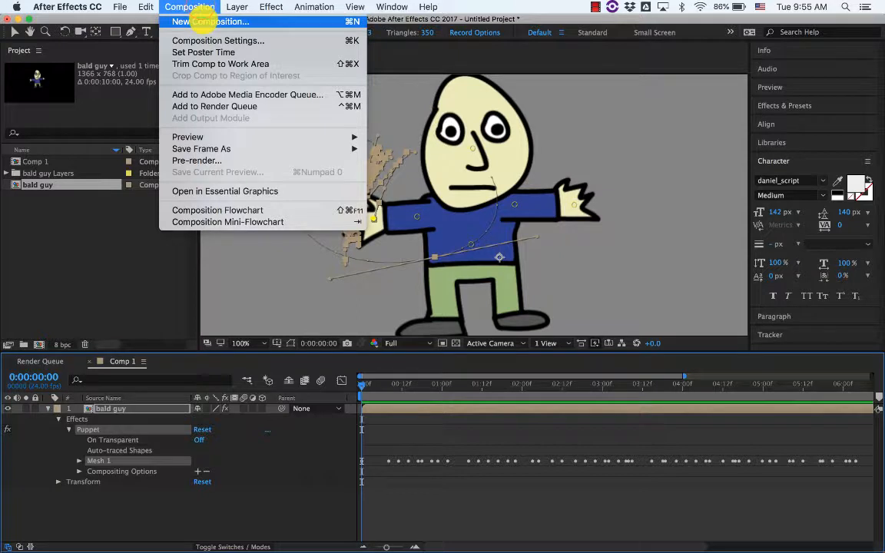
Create a new composition named "lip sync" with the HDTV 1080 24 preset and a 10-second duration.
{"action": "left_click", "coordinate": [201, 21]}
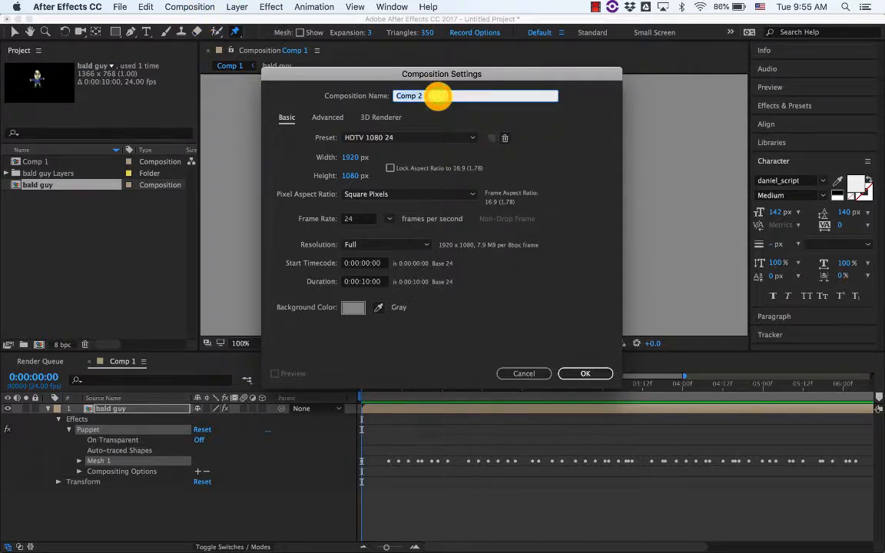
{"action": "type", "text": "lip sync"}
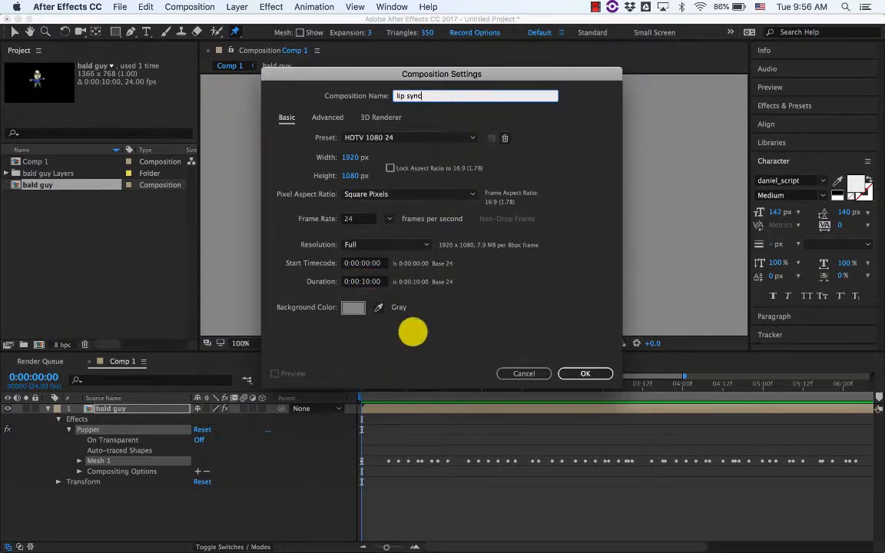
{"action": "left_click", "coordinate": [580, 374]}
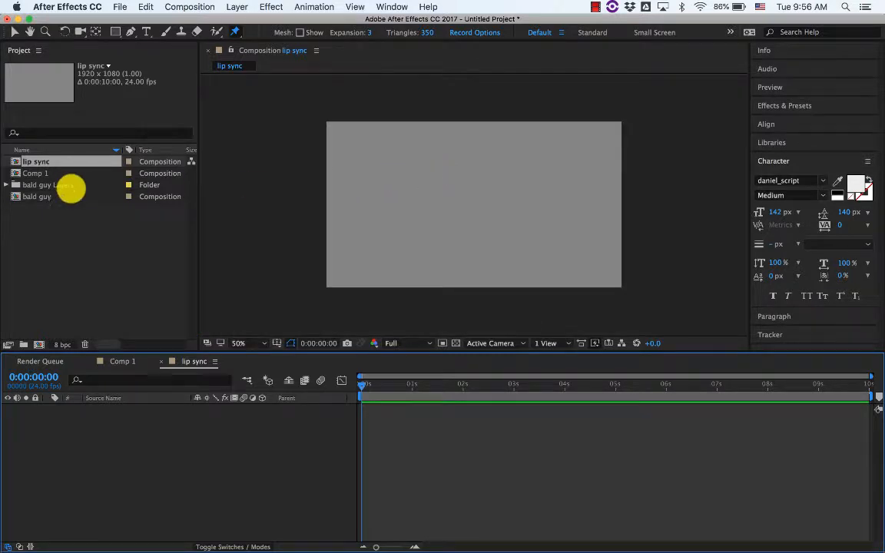
Place the bald guy composition as a layer near the centre of the lip sync composition.
{"action": "left_click", "coordinate": [34, 197]}
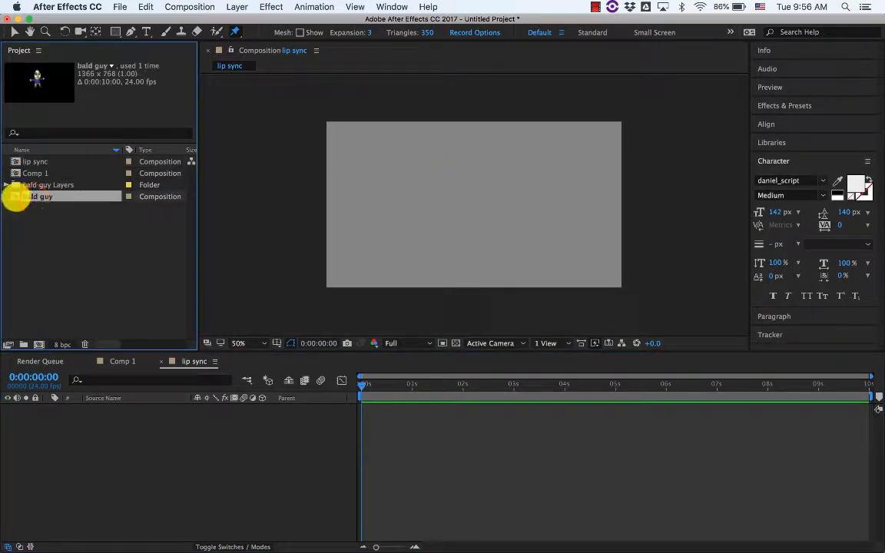
{"action": "left_click_drag", "start_coordinate": [16, 199], "coordinate": [455, 217]}
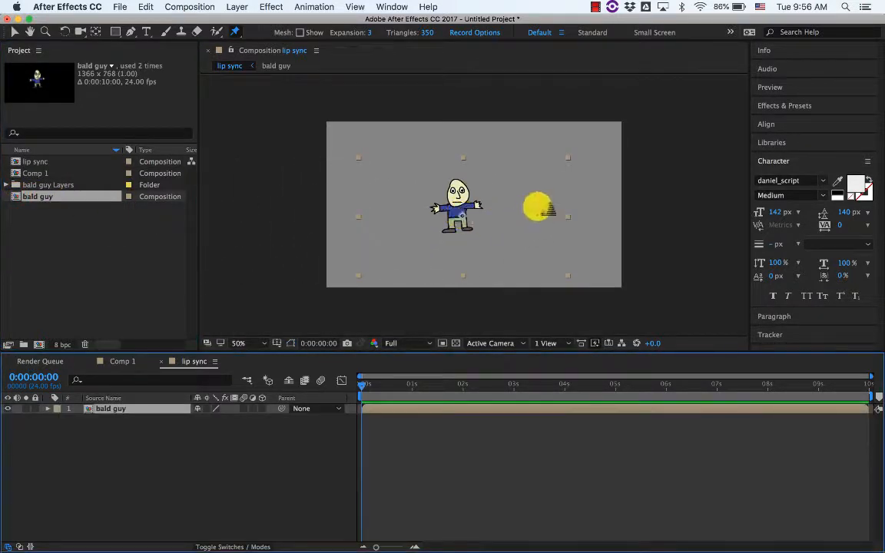
{"action": "left_click", "coordinate": [569, 159]}
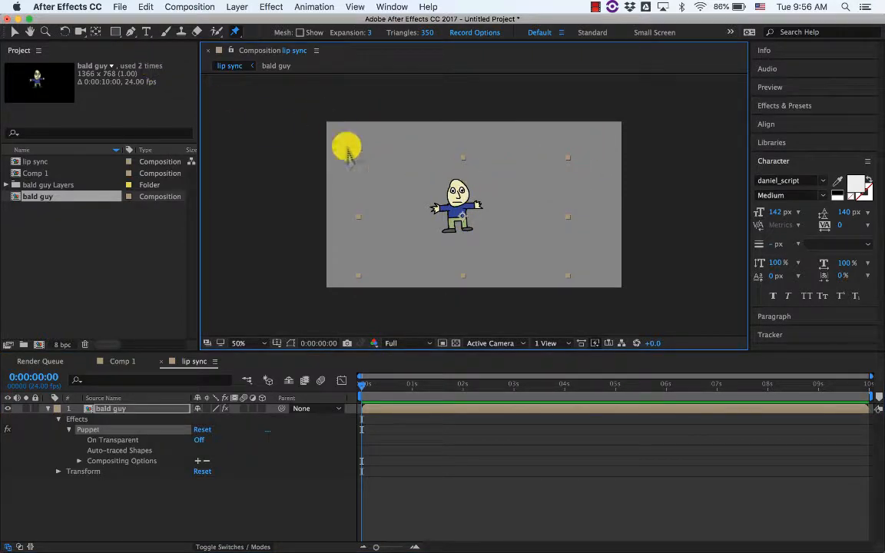
Enlarge the bald guy layer with the Selection tool until the character nearly fills the frame height, and centre it.
{"action": "left_click", "coordinate": [14, 31]}
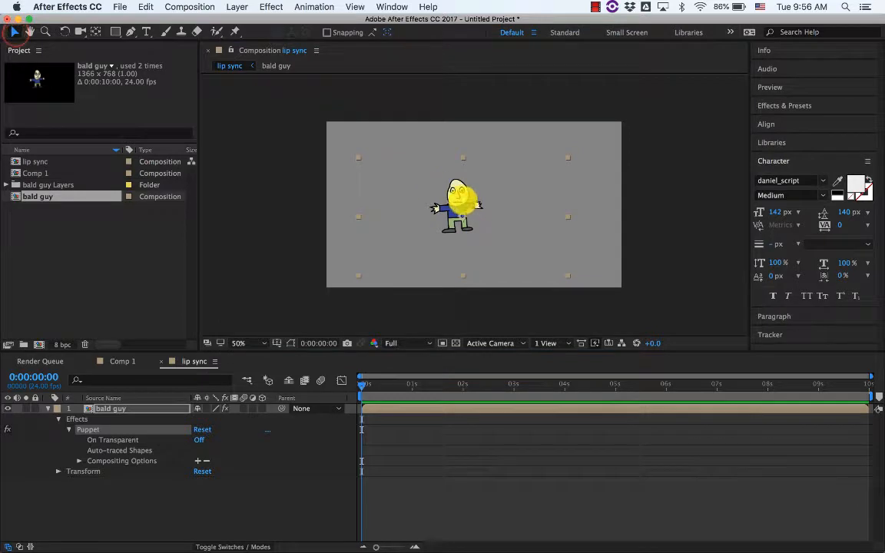
{"action": "left_click", "coordinate": [455, 198]}
{"action": "left_click_drag", "start_coordinate": [568, 158], "coordinate": [715, 50]}
{"action": "left_click_drag", "start_coordinate": [446, 188], "coordinate": [465, 202]}
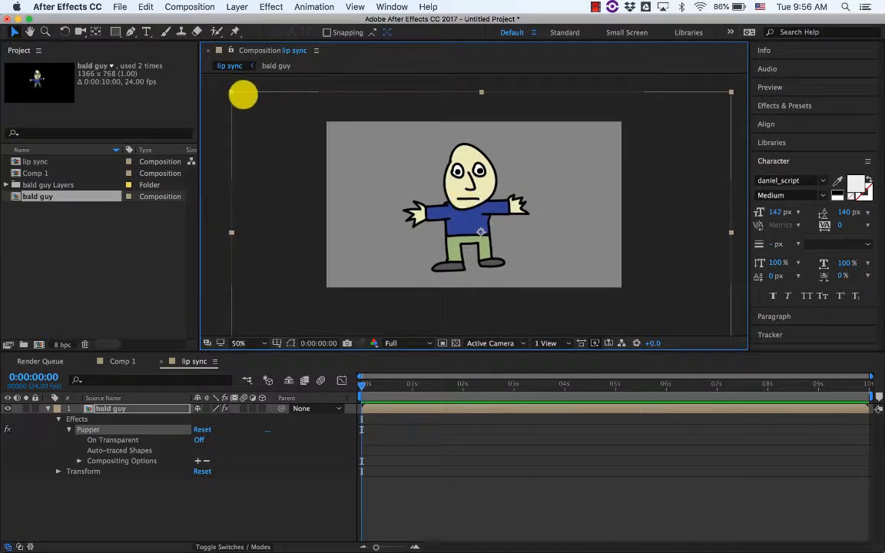
{"action": "left_click_drag", "start_coordinate": [231, 92], "coordinate": [188, 64]}
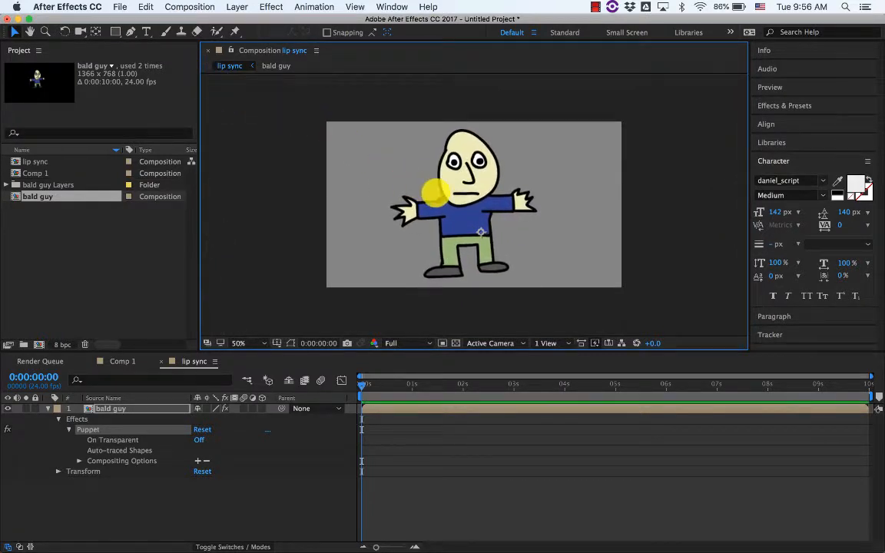
{"action": "left_click_drag", "start_coordinate": [466, 196], "coordinate": [475, 193]}
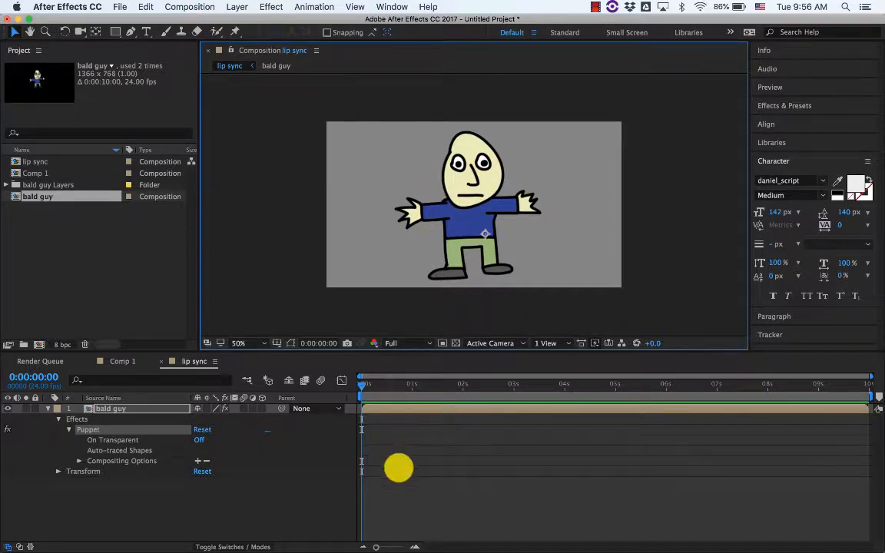
Delete the accidental Puppet effect from the bald guy layer.
{"action": "left_click", "coordinate": [361, 386]}
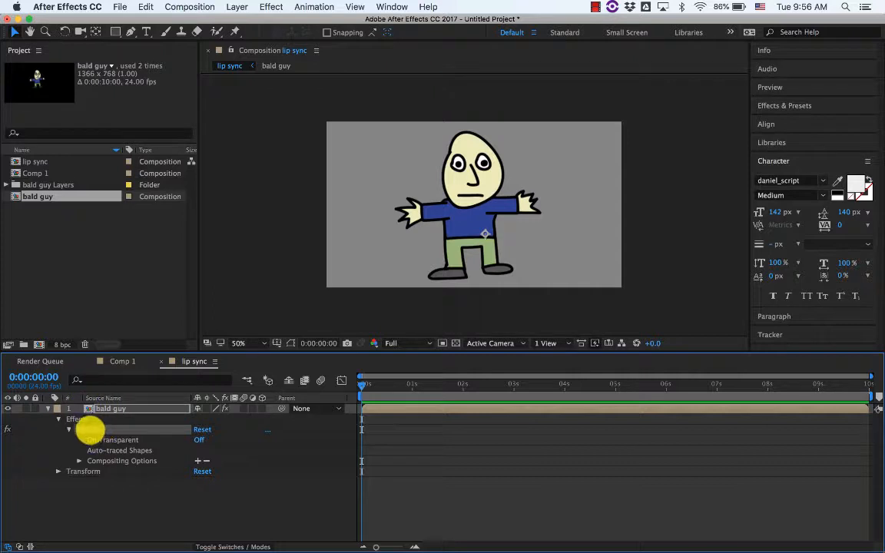
{"action": "left_click", "coordinate": [86, 429]}
{"action": "left_click", "coordinate": [86, 430]}
{"action": "key", "text": "Delete"}
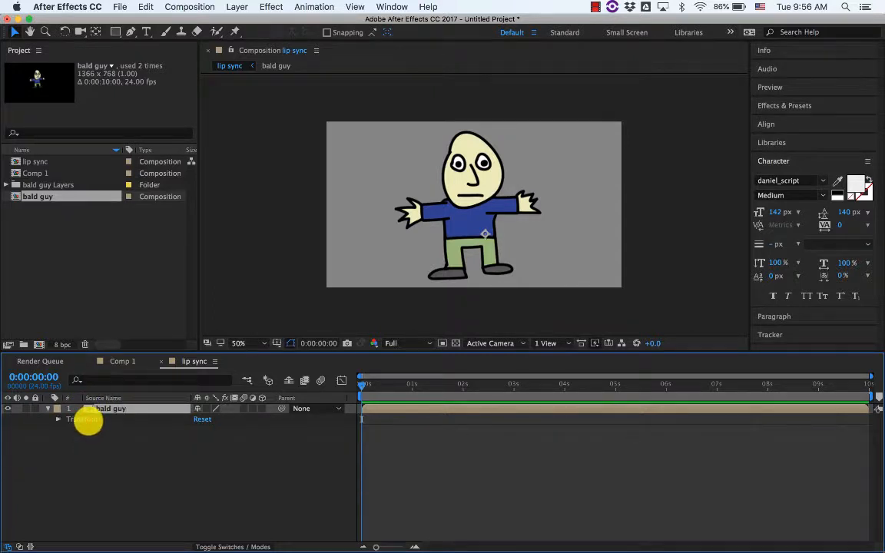
{"action": "left_click", "coordinate": [83, 421]}
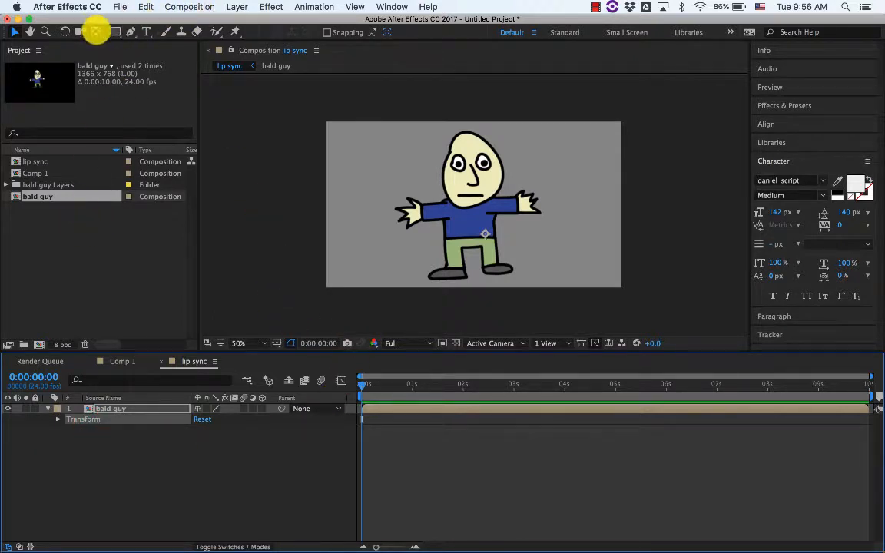
Import the audio file voice over_mixdown.wav from the Documents folder into the project.
{"action": "left_click", "coordinate": [120, 7]}
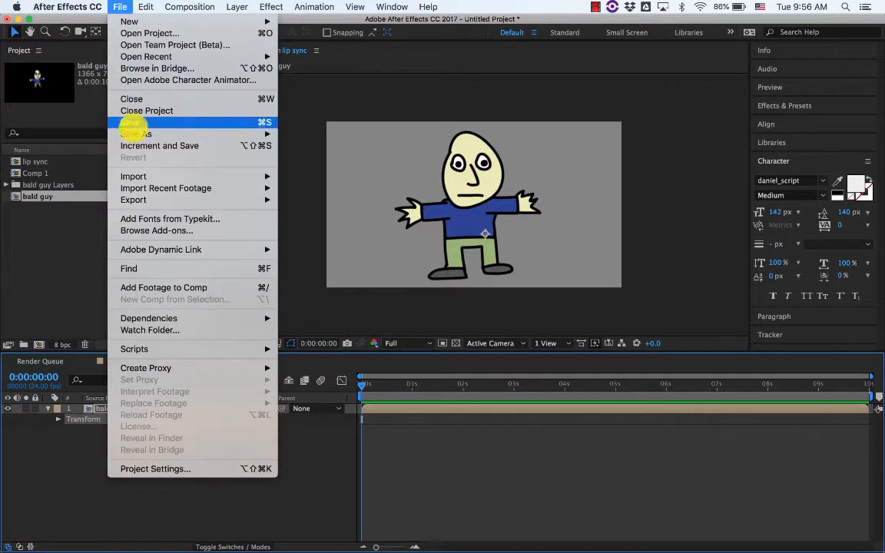
{"action": "mouse_move", "coordinate": [257, 177]}
{"action": "left_click", "coordinate": [297, 177]}
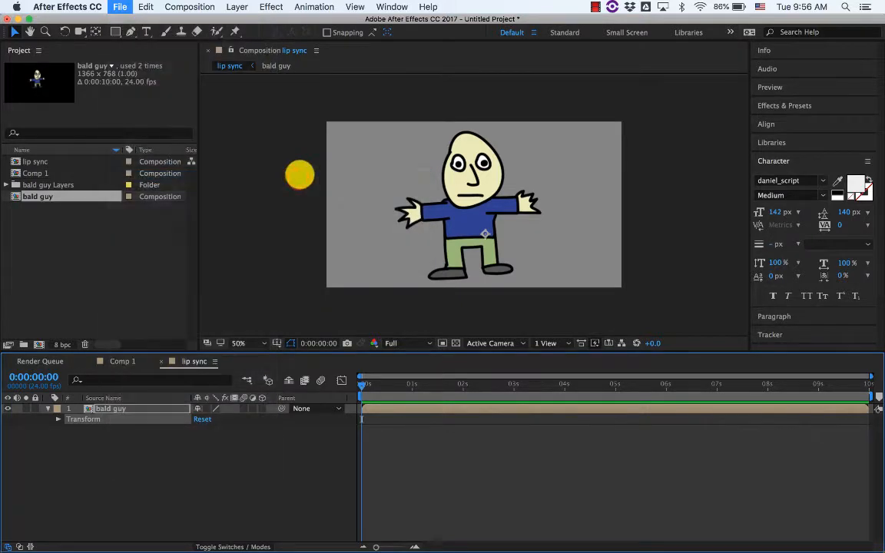
{"action": "left_click", "coordinate": [177, 179]}
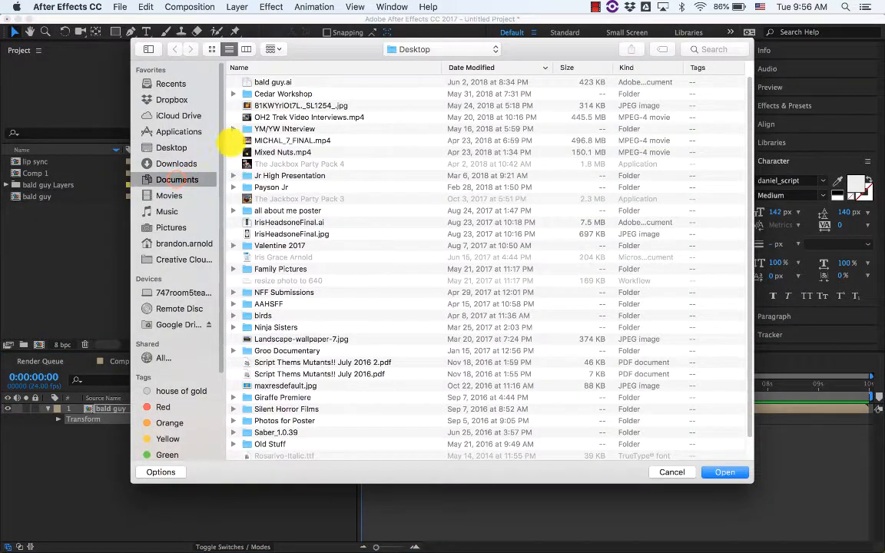
{"action": "left_click", "coordinate": [297, 94]}
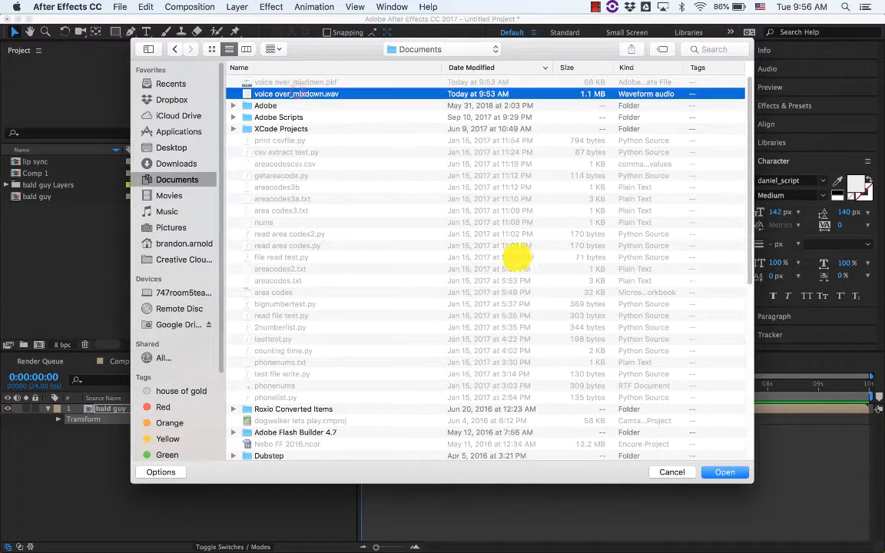
{"action": "left_click", "coordinate": [719, 471]}
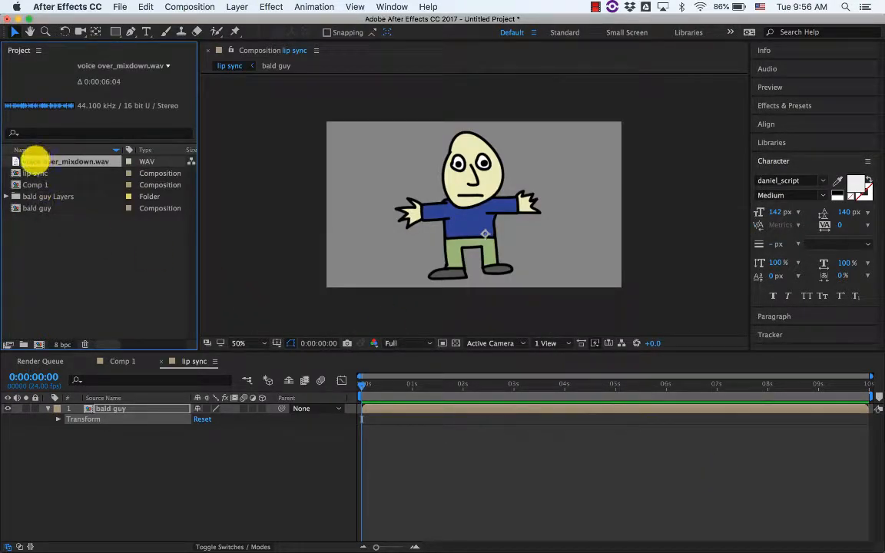
Add voice over_mixdown.wav below the bald guy layer and expand its audio properties to show the waveform.
{"action": "left_click_drag", "start_coordinate": [34, 161], "coordinate": [99, 437]}
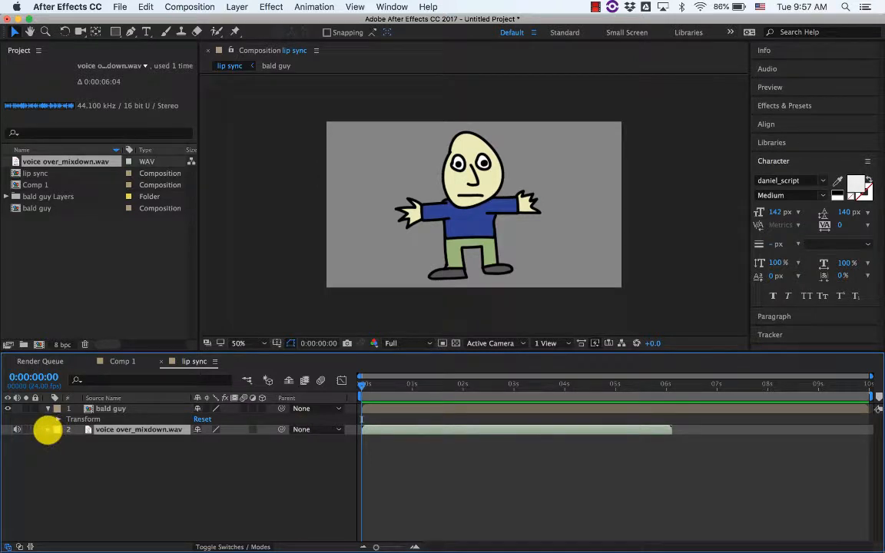
{"action": "left_click", "coordinate": [49, 431]}
{"action": "left_click", "coordinate": [58, 439]}
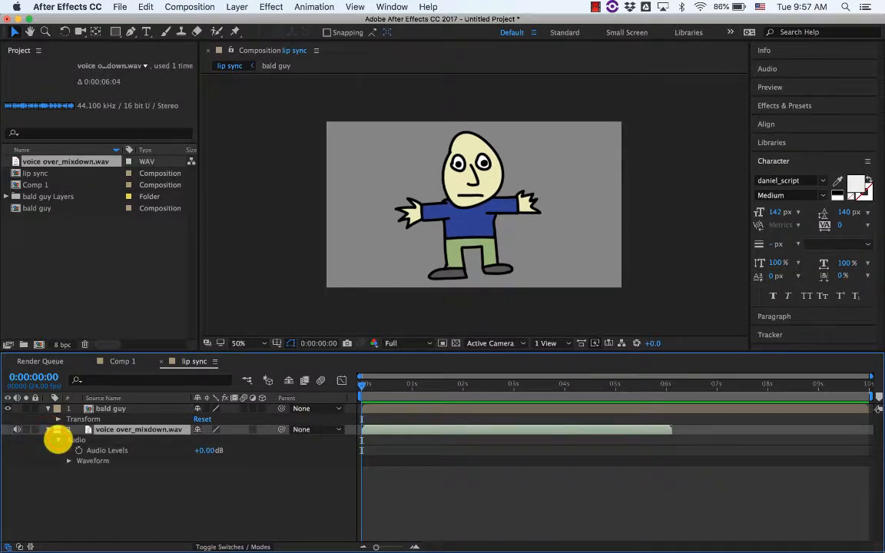
{"action": "left_click", "coordinate": [68, 461]}
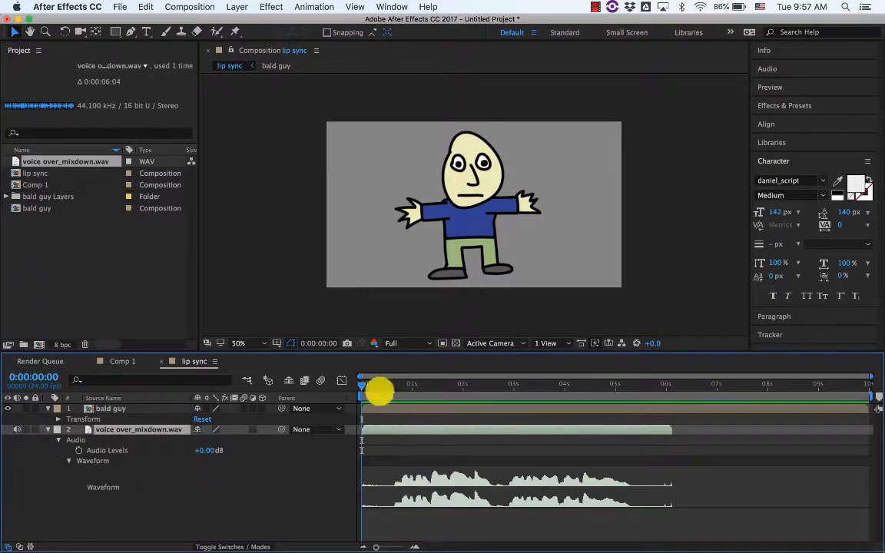
Scrub through the first second of the voice-over against the waveform, and return the playhead to the start.
{"action": "left_click_drag", "start_coordinate": [360, 385], "coordinate": [402, 386]}
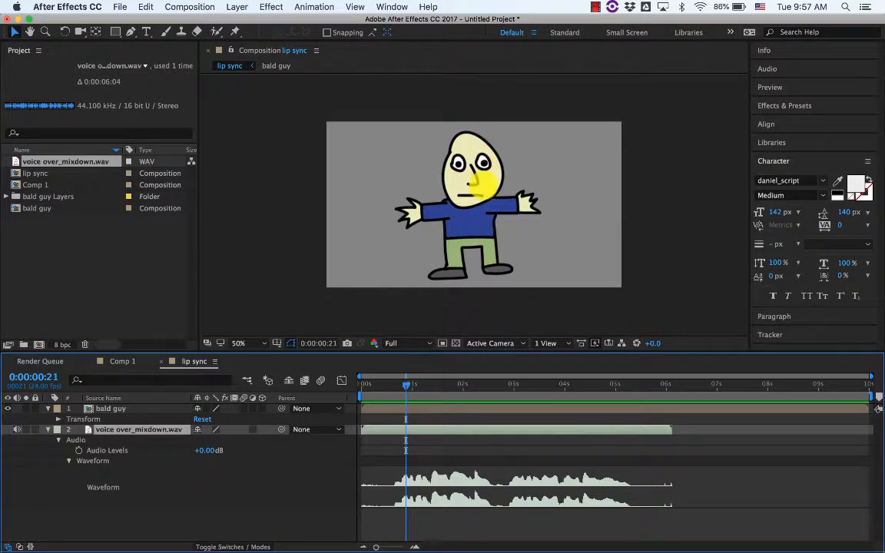
{"action": "left_click_drag", "start_coordinate": [407, 388], "coordinate": [416, 388]}
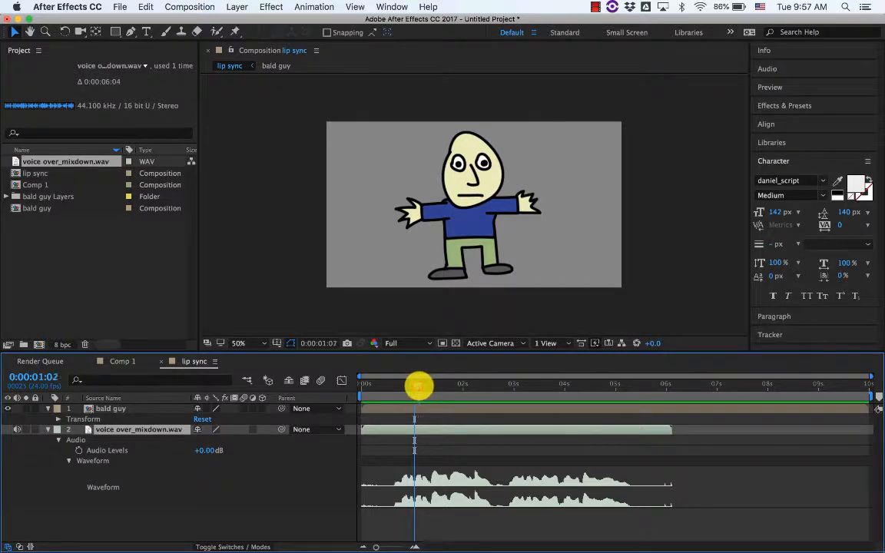
{"action": "left_click_drag", "start_coordinate": [419, 386], "coordinate": [344, 398]}
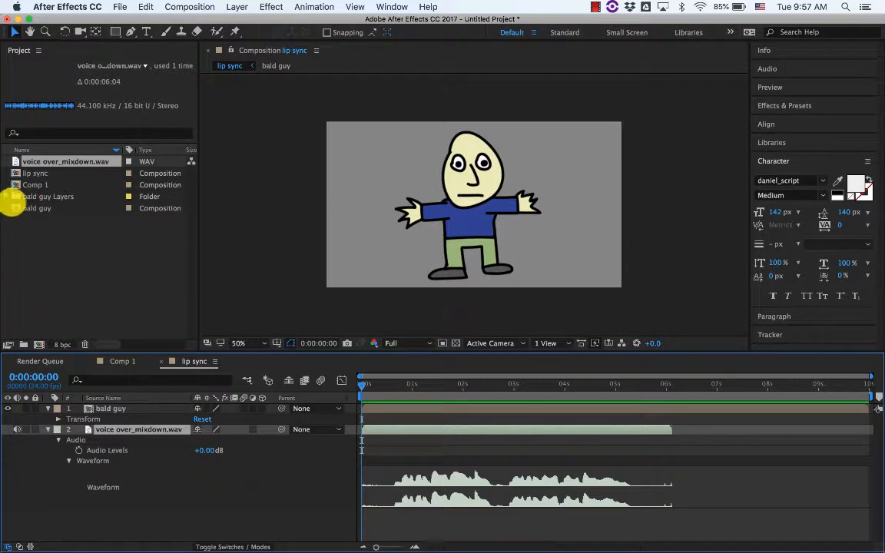
Add the open mouth artwork from the bald guy Layers folder as the top layer of the lip sync composition.
{"action": "left_click", "coordinate": [9, 197]}
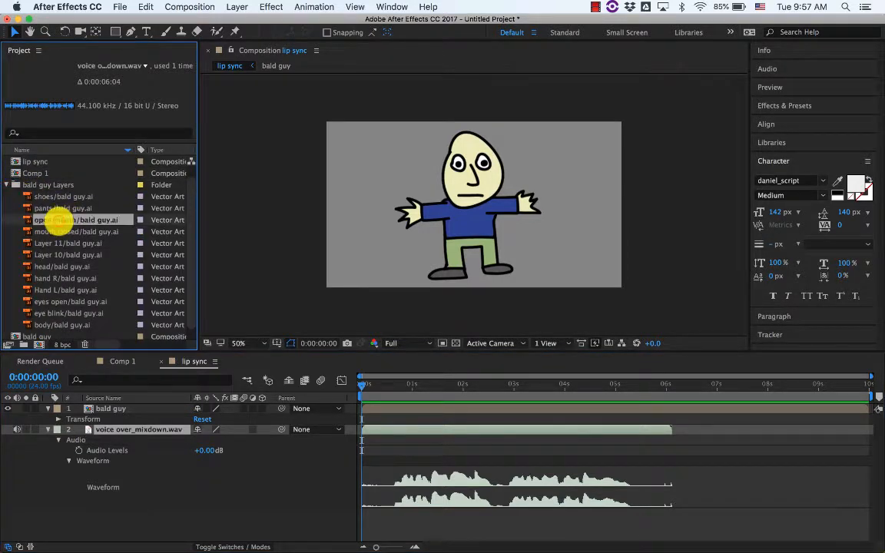
{"action": "left_click", "coordinate": [63, 220]}
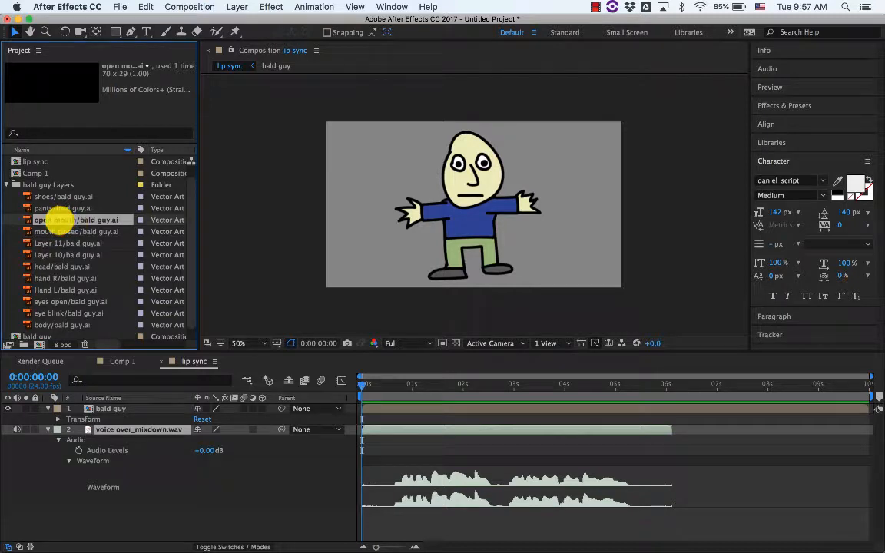
{"action": "left_click_drag", "start_coordinate": [63, 221], "coordinate": [102, 405]}
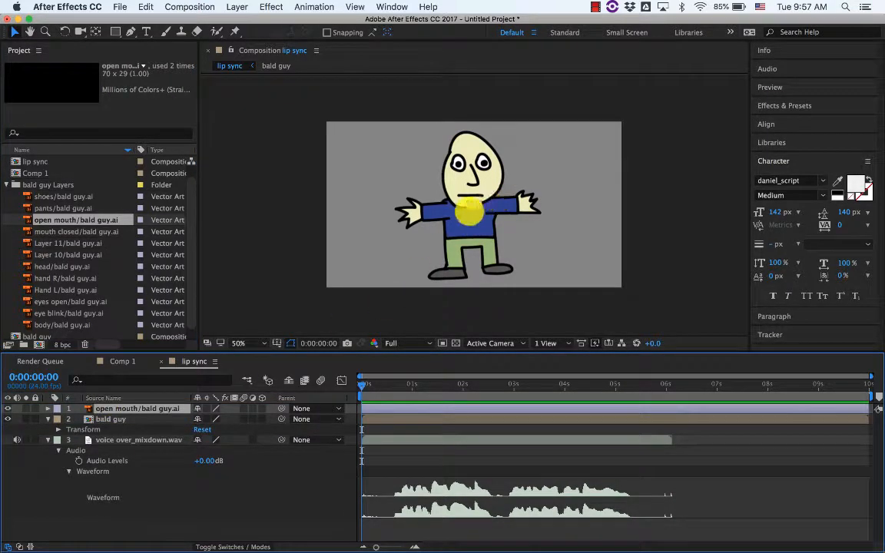
Enlarge the open mouth slightly and move it over the character's closed mouth so that it covers the line.
{"action": "key", "text": "period"}
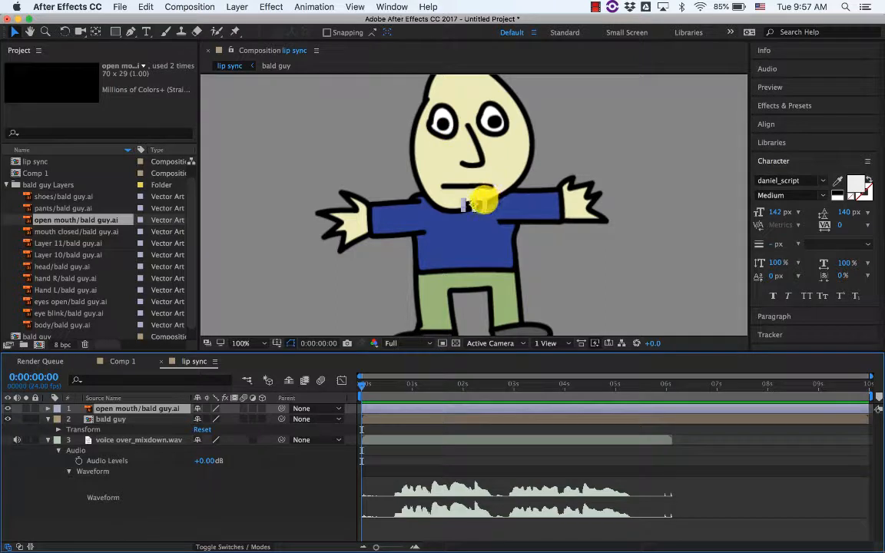
{"action": "left_click", "coordinate": [478, 203]}
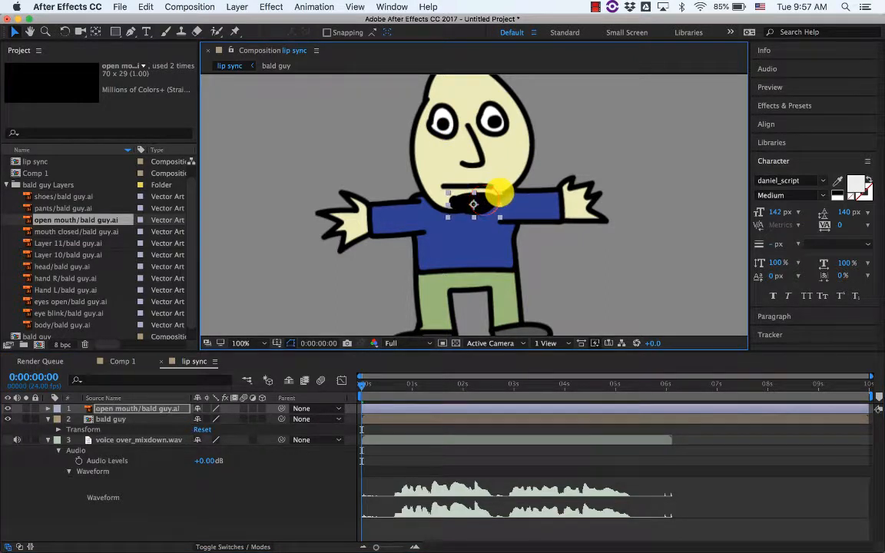
{"action": "left_click_drag", "start_coordinate": [503, 191], "coordinate": [483, 186]}
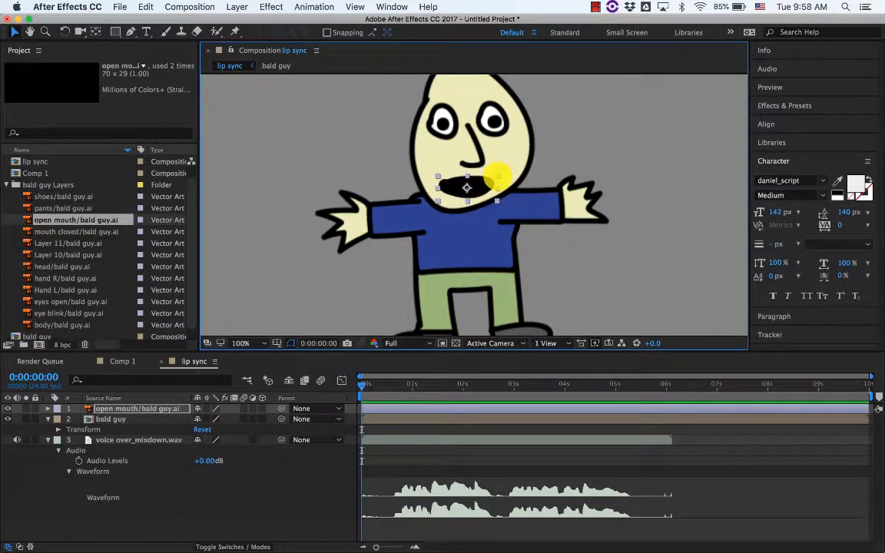
{"action": "left_click", "coordinate": [562, 163]}
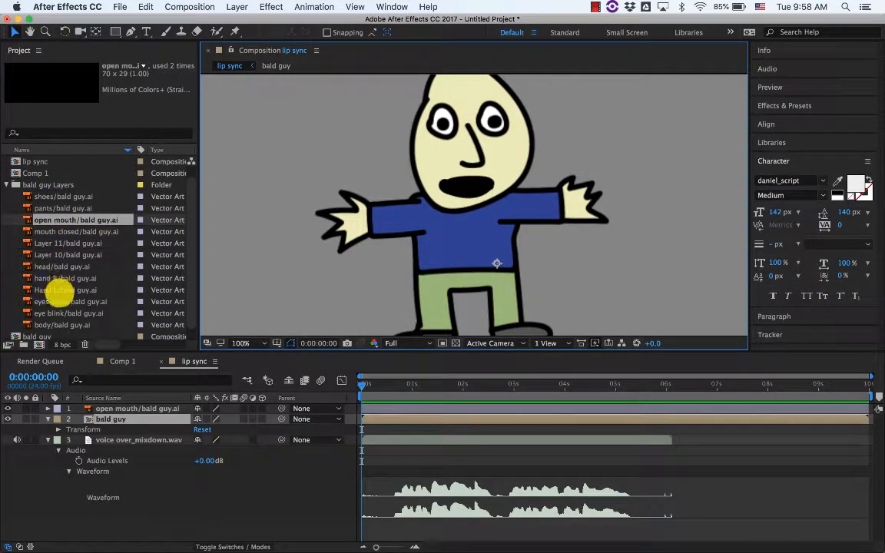
Add the eyes open and eye blink artwork together to the lip sync composition, placing them on the character's face.
{"action": "left_click", "coordinate": [63, 302]}
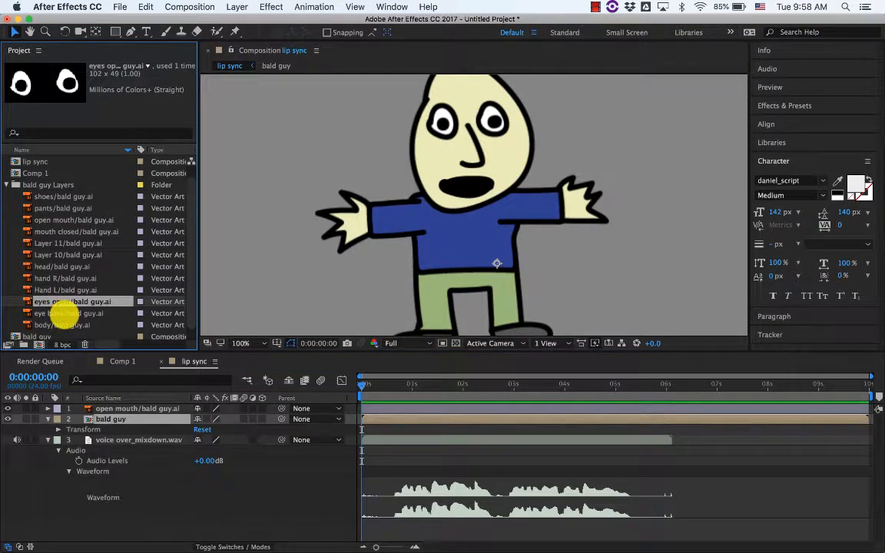
{"action": "left_click", "coordinate": [63, 312], "text": "shift"}
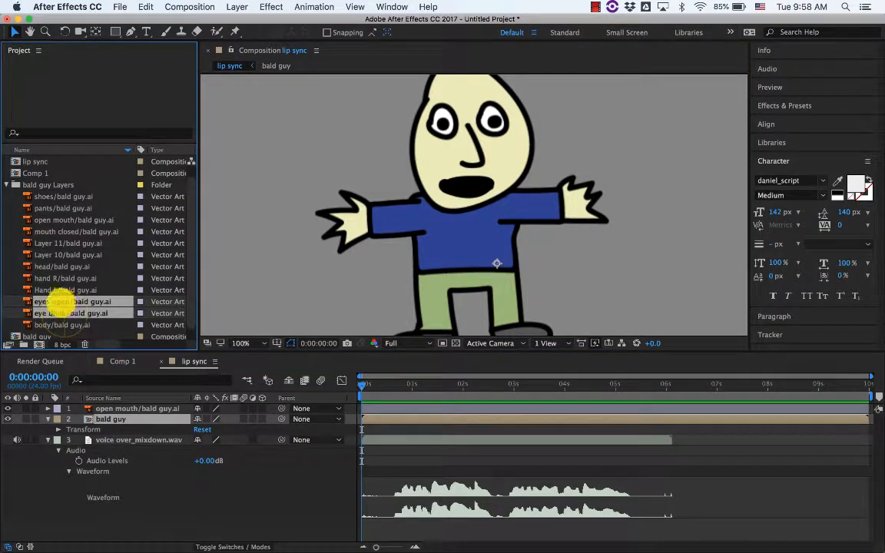
{"action": "left_click_drag", "start_coordinate": [63, 302], "coordinate": [469, 137]}
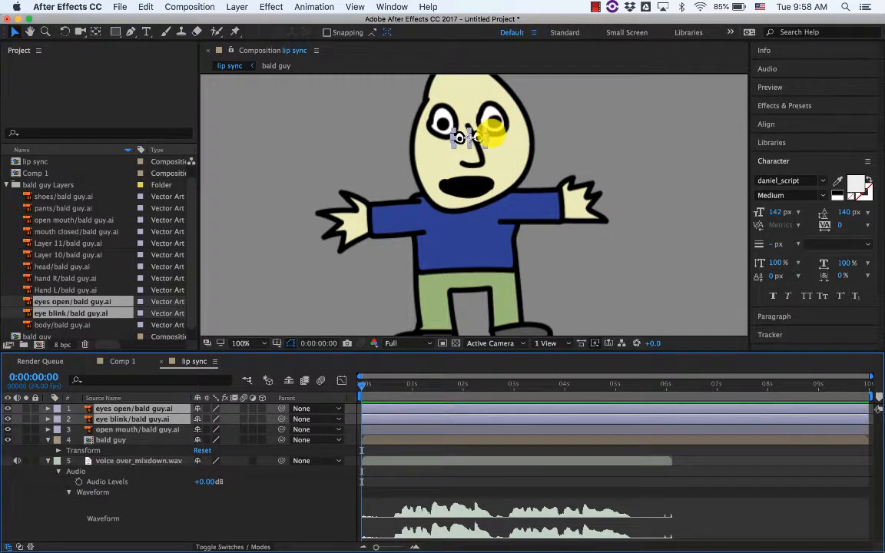
{"action": "left_click", "coordinate": [486, 128]}
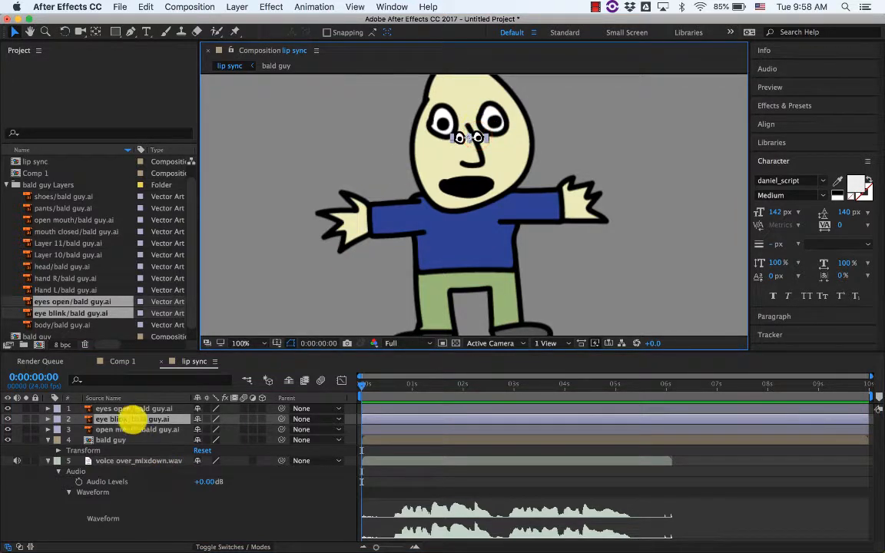
Enlarge the eyes open and eye blink layers together and position them over the character's original eyes.
{"action": "left_click", "coordinate": [124, 410]}
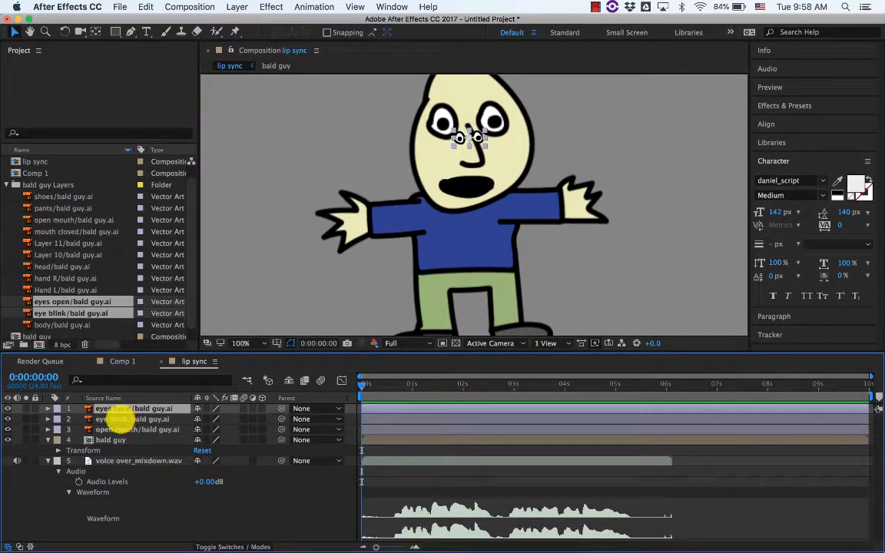
{"action": "left_click", "coordinate": [126, 418]}
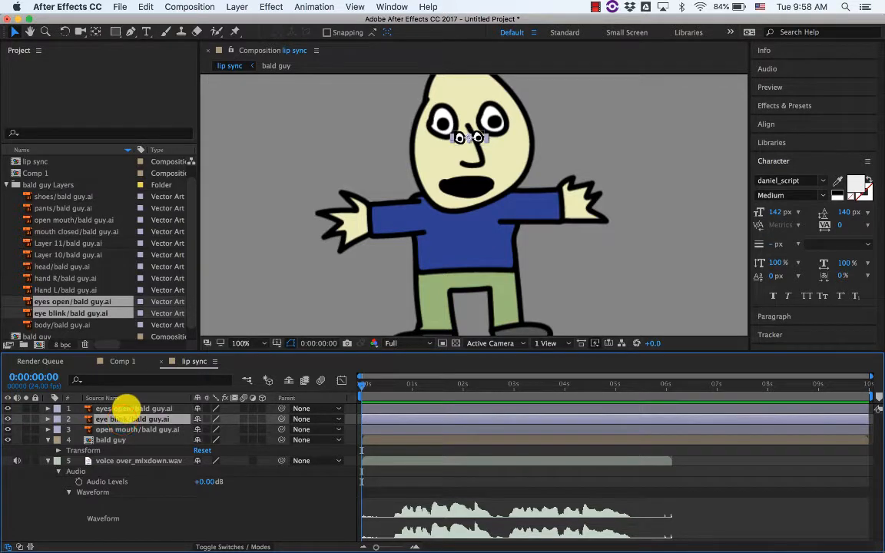
{"action": "left_click", "coordinate": [126, 408], "text": "shift"}
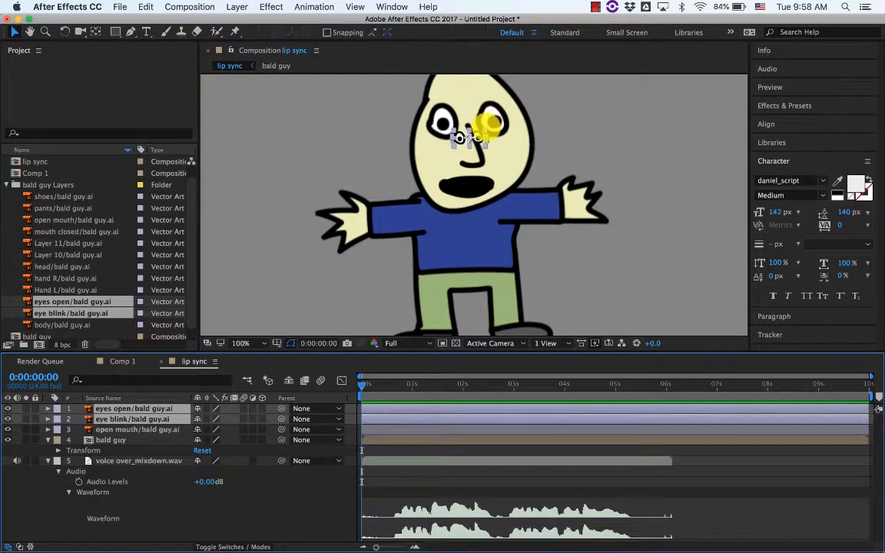
{"action": "left_click", "coordinate": [490, 123]}
{"action": "mouse_move", "coordinate": [499, 118]}
{"action": "left_mouse_down"}
{"action": "mouse_move", "coordinate": [518, 109]}
{"action": "mouse_move", "coordinate": [499, 132]}
{"action": "mouse_move", "coordinate": [498, 121]}
{"action": "left_mouse_up"}
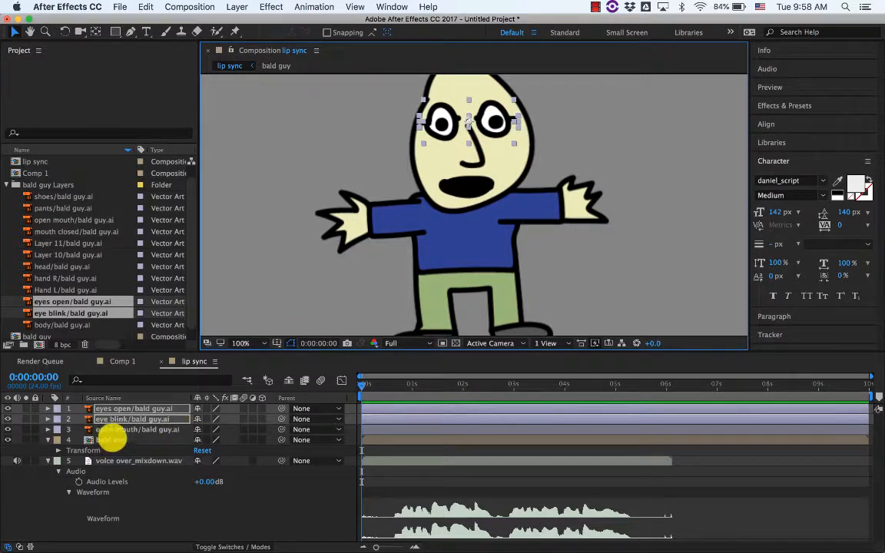
Hide the eyes open, eye blink and open mouth layers to check the original face of the bald guy layer.
{"action": "left_click", "coordinate": [114, 439]}
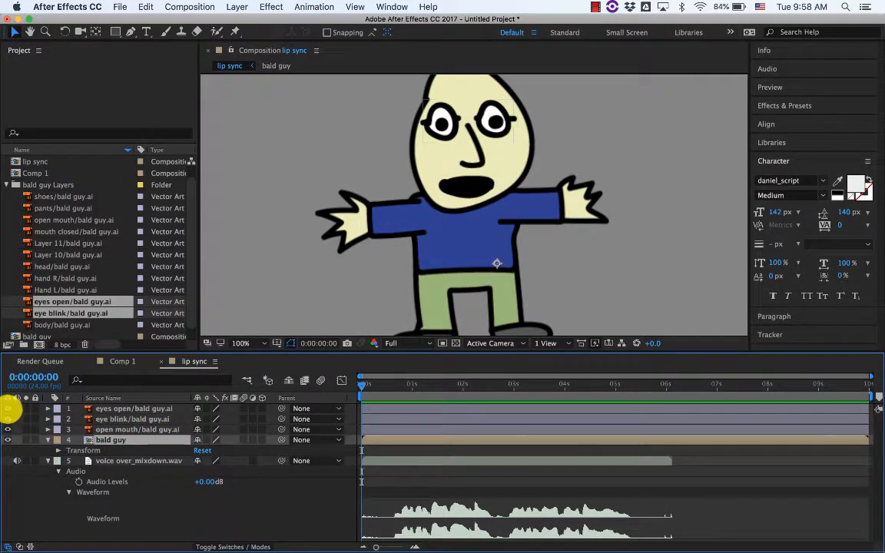
{"action": "left_click", "coordinate": [7, 409]}
{"action": "left_click", "coordinate": [8, 420]}
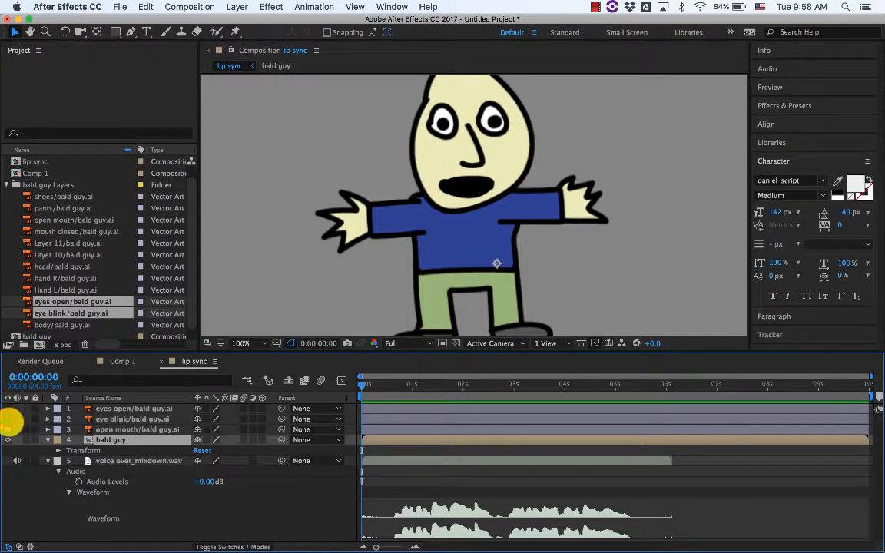
{"action": "left_click", "coordinate": [7, 430]}
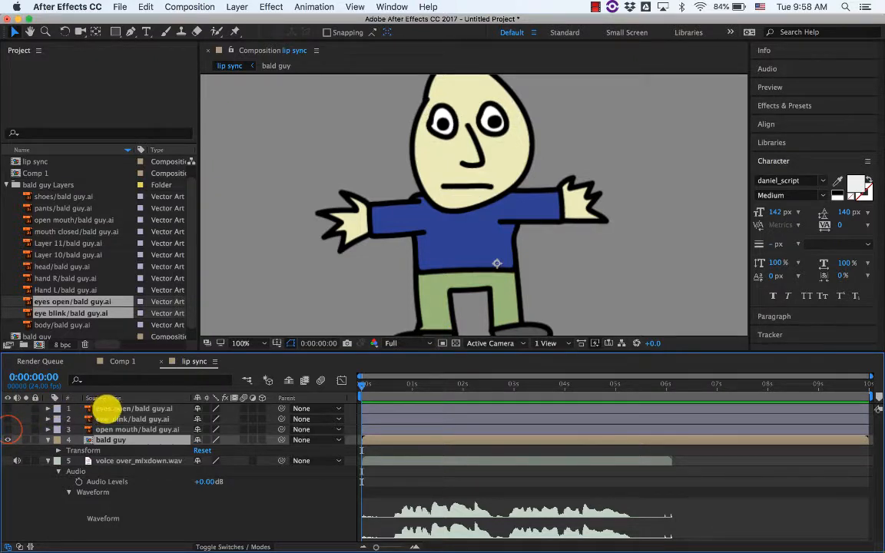
{"action": "left_click", "coordinate": [7, 430]}
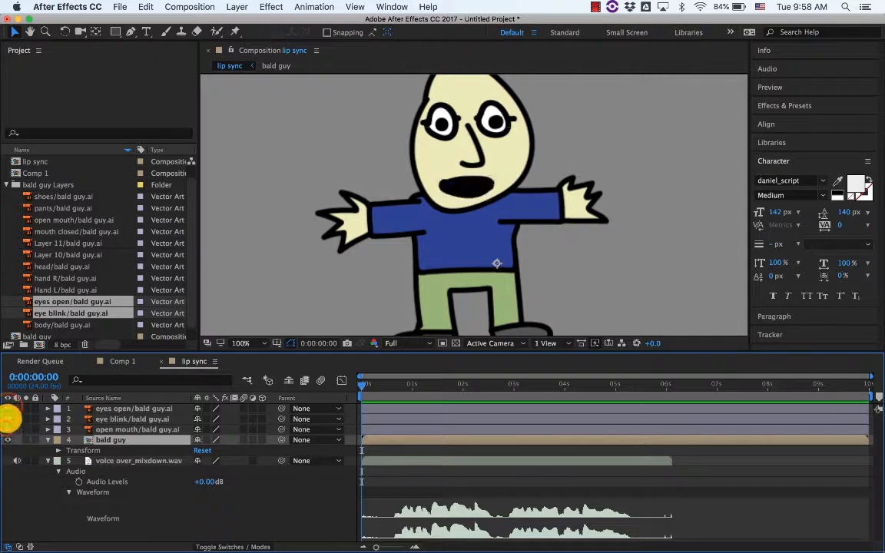
{"action": "left_click", "coordinate": [7, 430]}
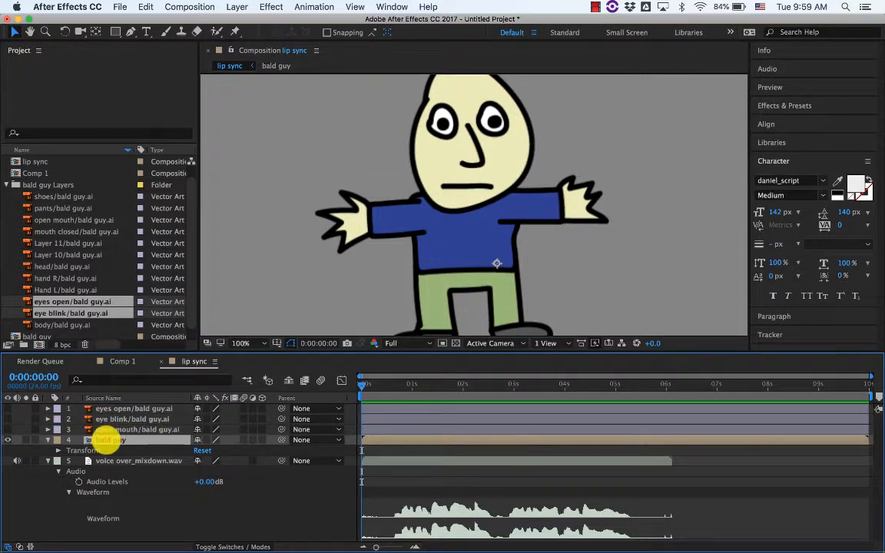
{"action": "left_click", "coordinate": [100, 441]}
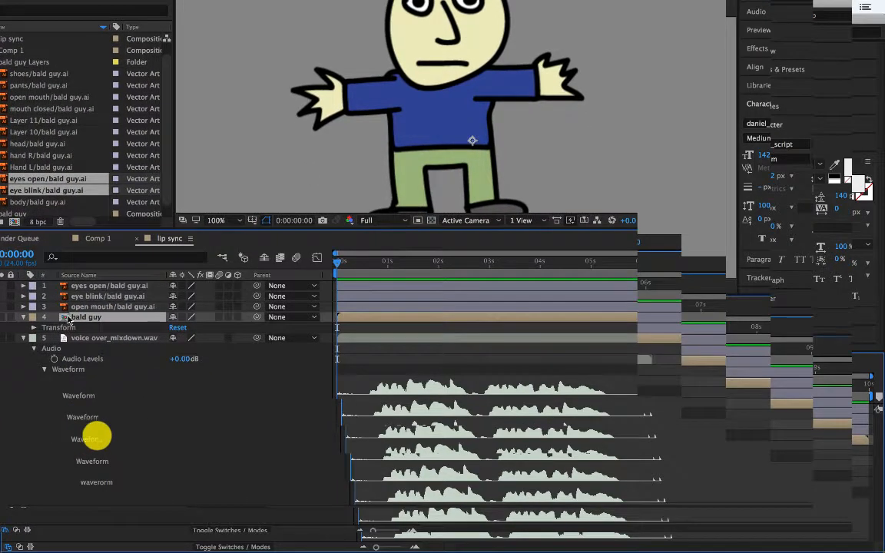
{"action": "left_click", "coordinate": [77, 286]}
{"action": "left_click", "coordinate": [80, 296]}
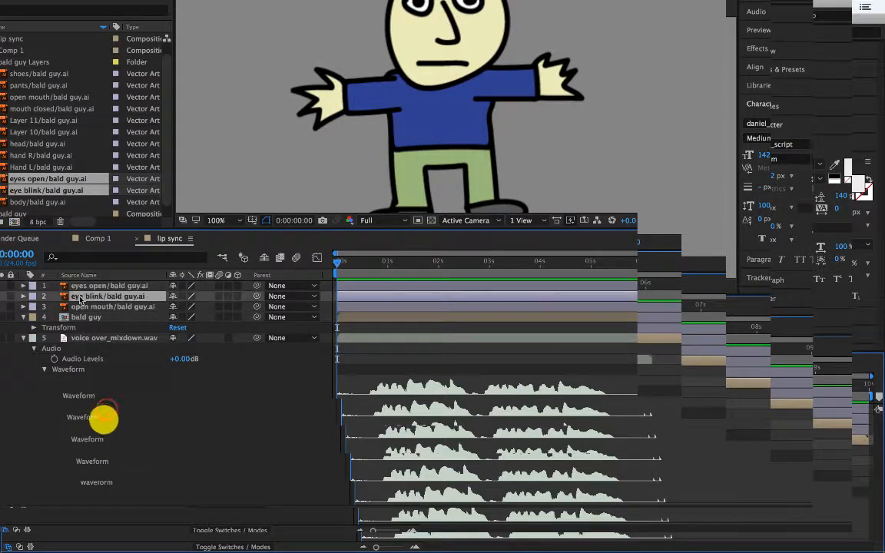
{"action": "left_click", "coordinate": [79, 287]}
{"action": "left_click", "coordinate": [80, 297]}
Hide the eyes open layer inside the nested bald guy composition, and close it to return to the lip sync composition.
{"action": "left_click", "coordinate": [82, 318]}
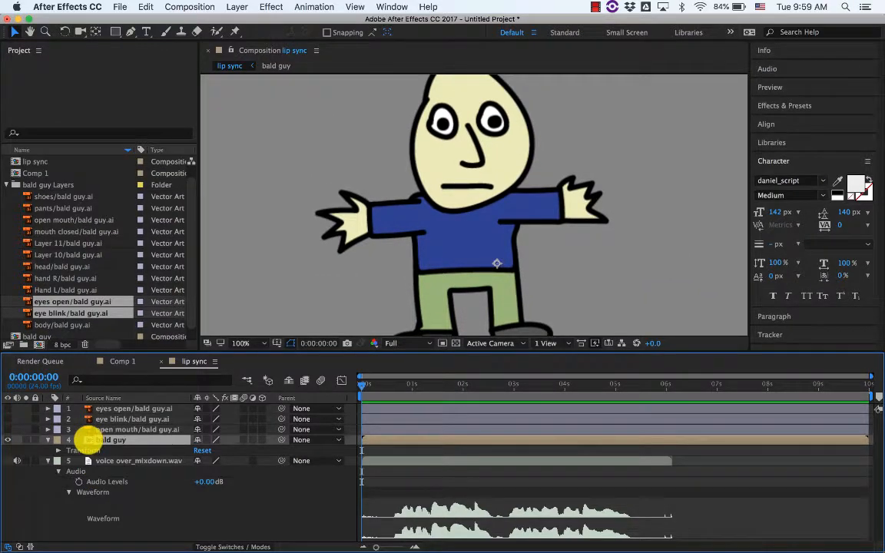
{"action": "double_click", "coordinate": [91, 440]}
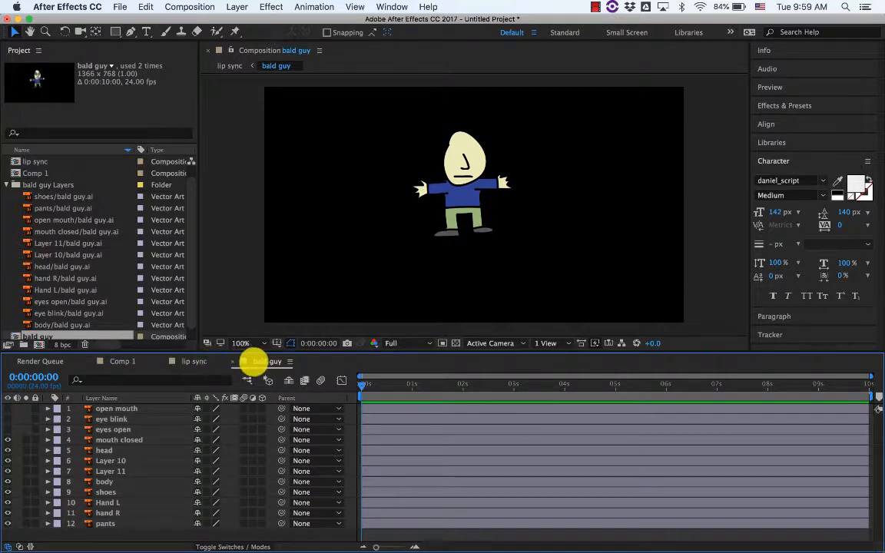
{"action": "left_click", "coordinate": [233, 361]}
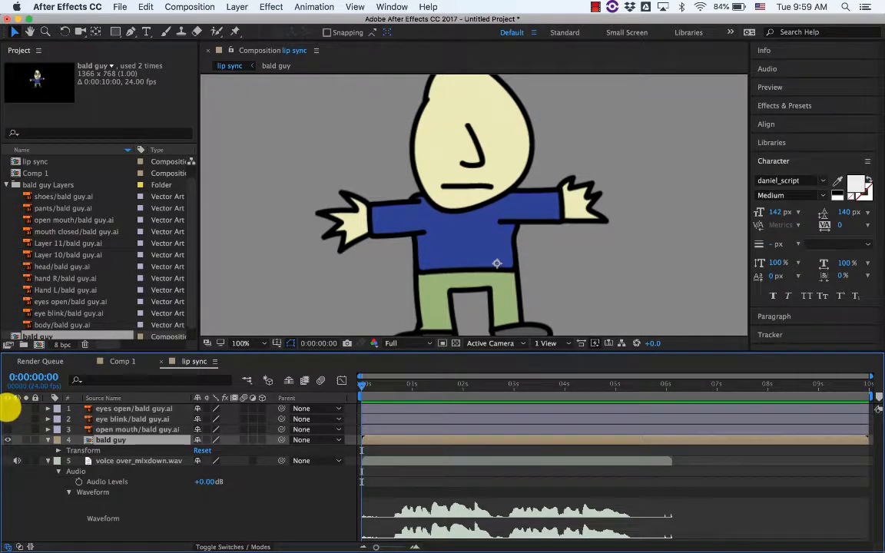
Make the eyes open, eye blink and open mouth layers visible in the lip sync composition.
{"action": "left_click", "coordinate": [8, 409]}
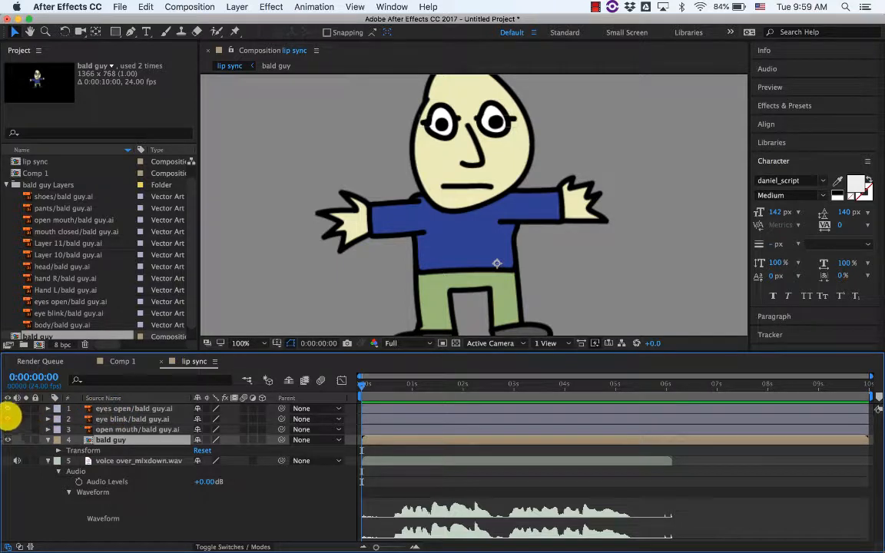
{"action": "left_click", "coordinate": [112, 409]}
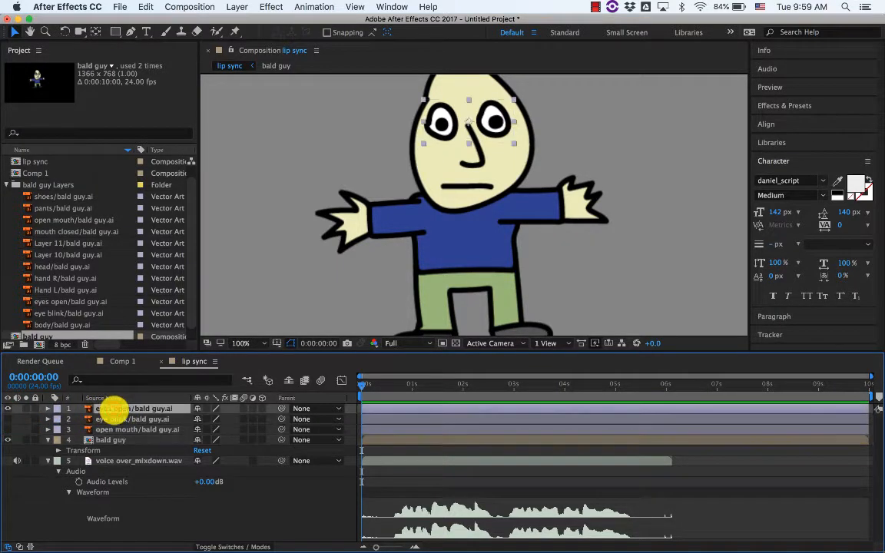
{"action": "left_click", "coordinate": [111, 419]}
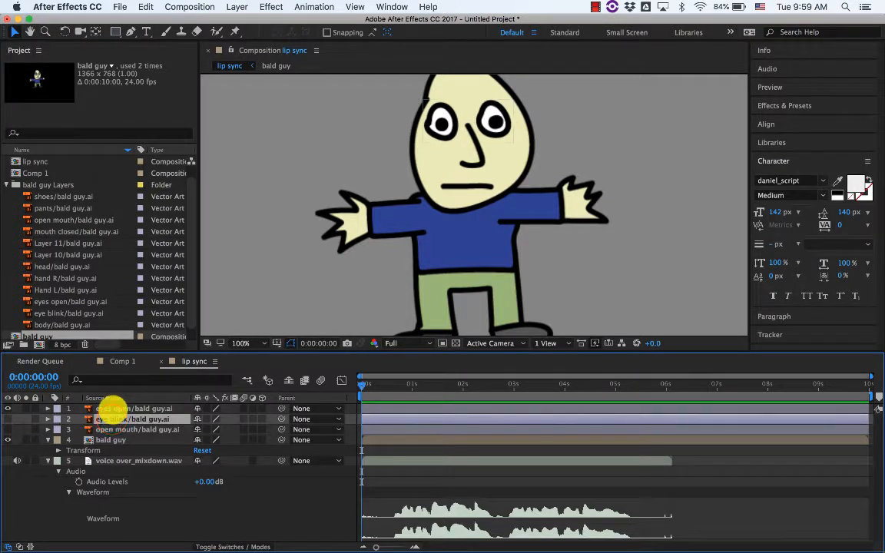
{"action": "left_click", "coordinate": [8, 419]}
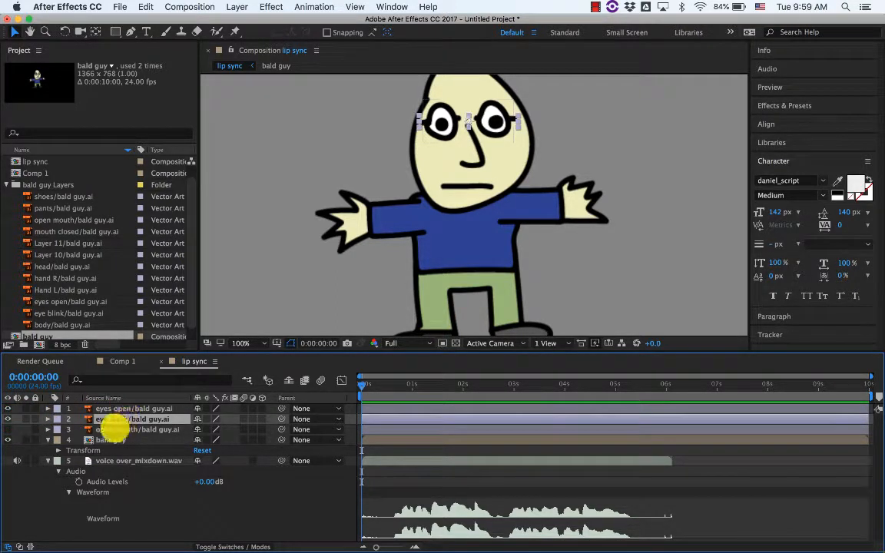
{"action": "left_click", "coordinate": [127, 430]}
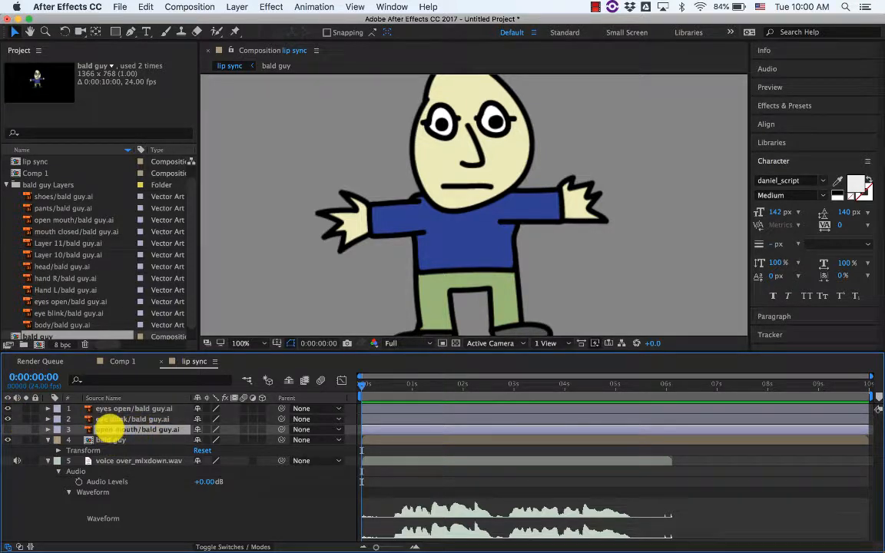
{"action": "left_click", "coordinate": [8, 429]}
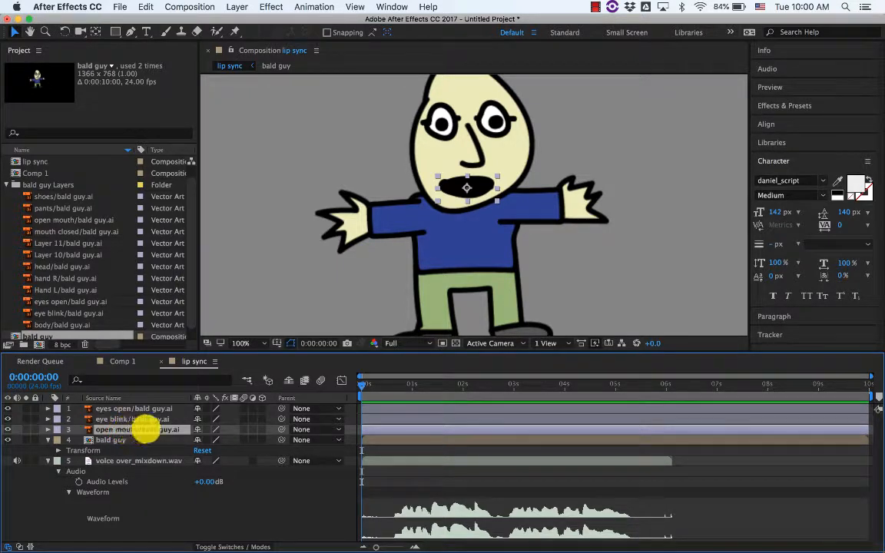
Reveal the transform properties of the open mouth layer and set its opacity to 0%.
{"action": "left_click", "coordinate": [129, 420]}
{"action": "left_click", "coordinate": [120, 430]}
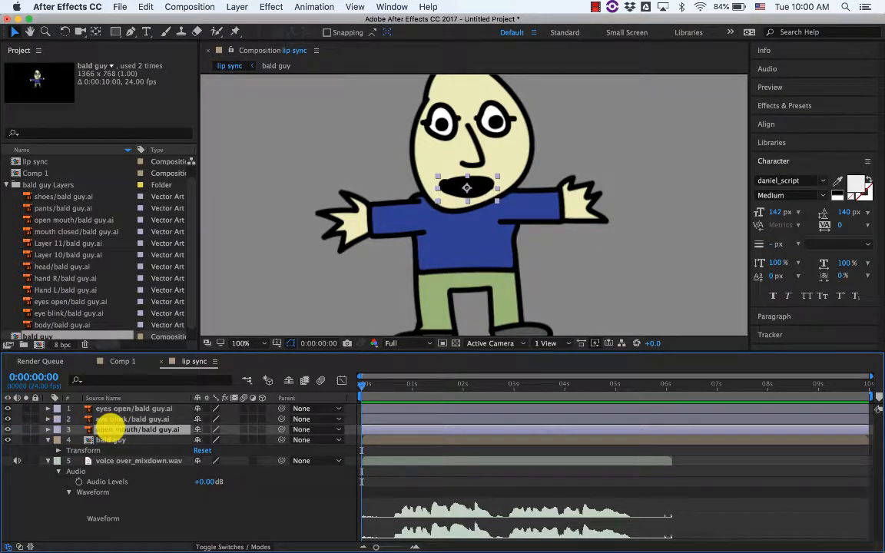
{"action": "key", "text": "t"}
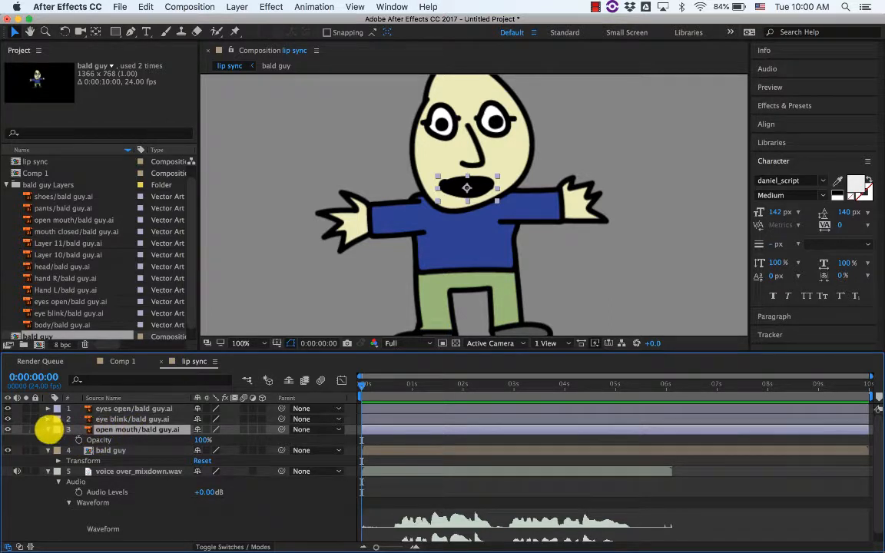
{"action": "left_click", "coordinate": [47, 430]}
{"action": "left_click", "coordinate": [47, 429]}
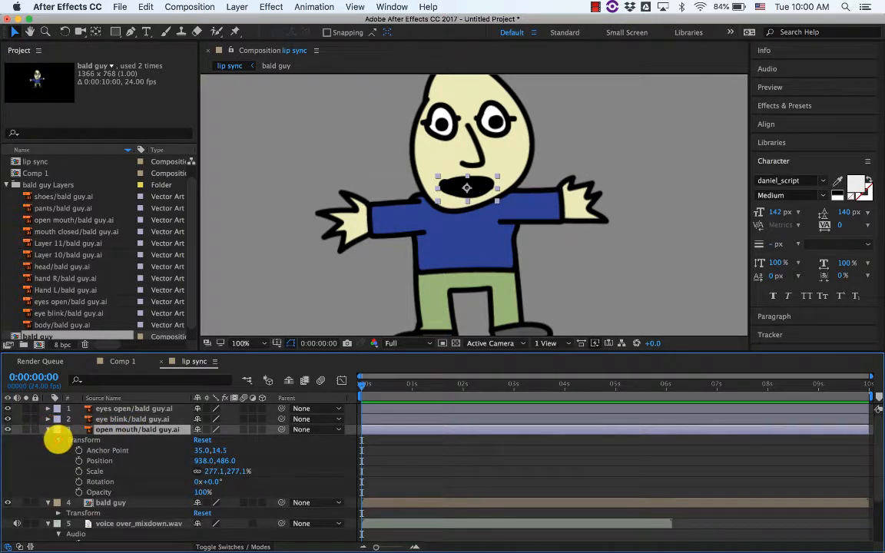
{"action": "left_click", "coordinate": [48, 429]}
{"action": "left_click", "coordinate": [48, 430]}
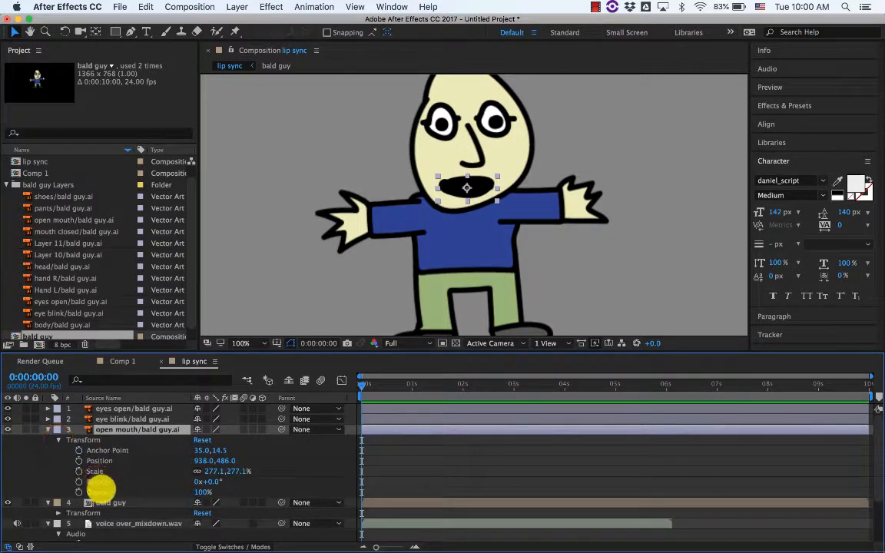
{"action": "left_click", "coordinate": [102, 491]}
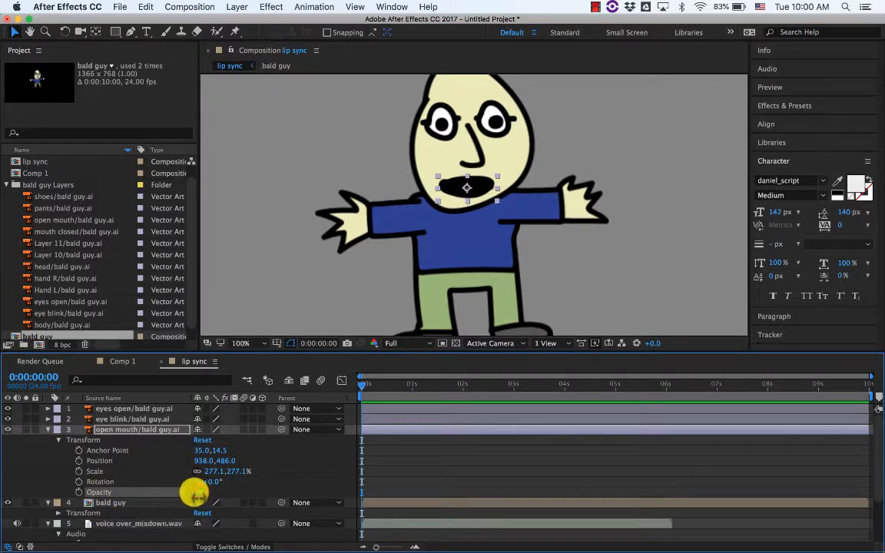
{"action": "left_click_drag", "start_coordinate": [196, 492], "coordinate": [112, 488]}
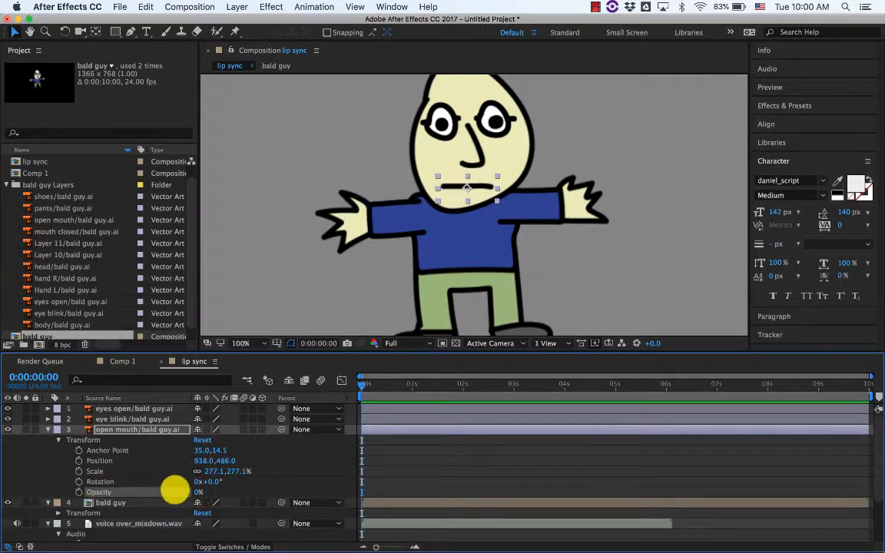
{"action": "left_click_drag", "start_coordinate": [196, 492], "coordinate": [148, 496]}
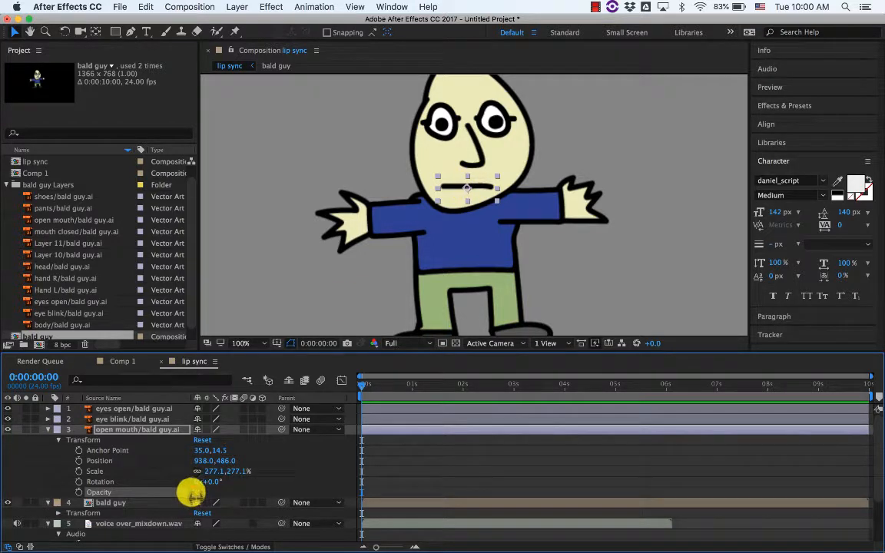
{"action": "left_click_drag", "start_coordinate": [198, 492], "coordinate": [143, 490]}
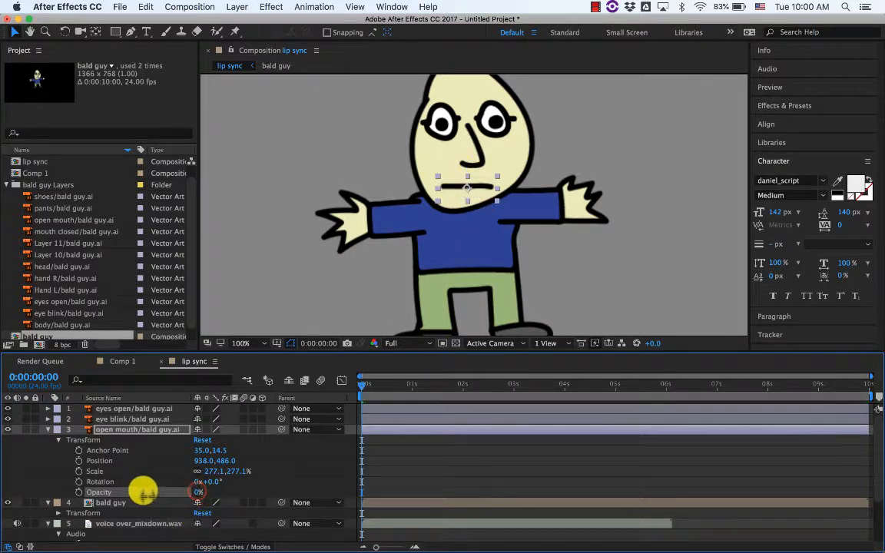
Convert the voice over_mixdown.wav audio to keyframes with the Keyframe Assistant.
{"action": "scroll", "coordinate": [209, 461], "scroll_direction": "down", "scroll_amount": 3}
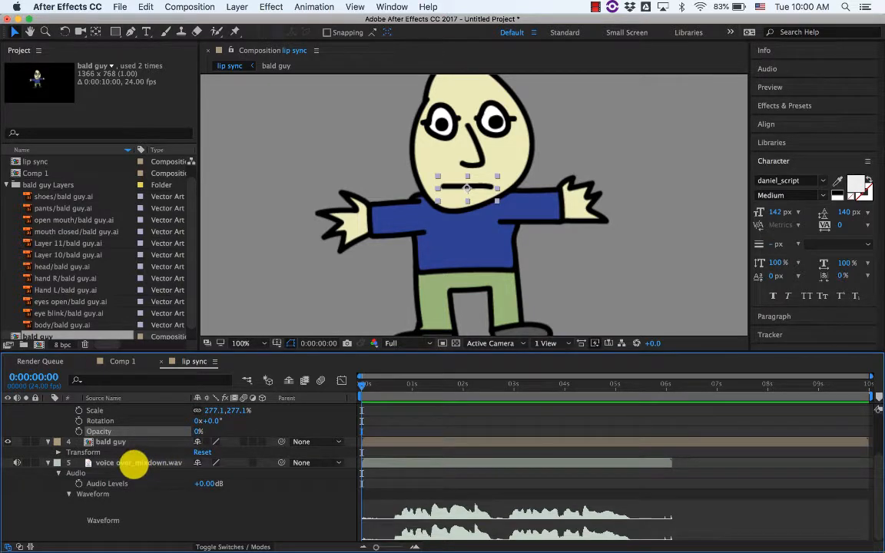
{"action": "left_click", "coordinate": [133, 462]}
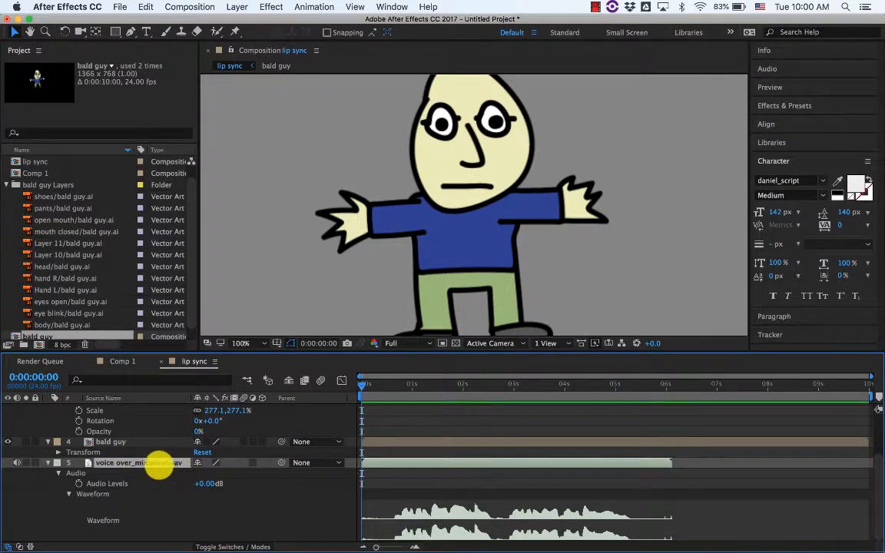
{"action": "left_click", "coordinate": [159, 464]}
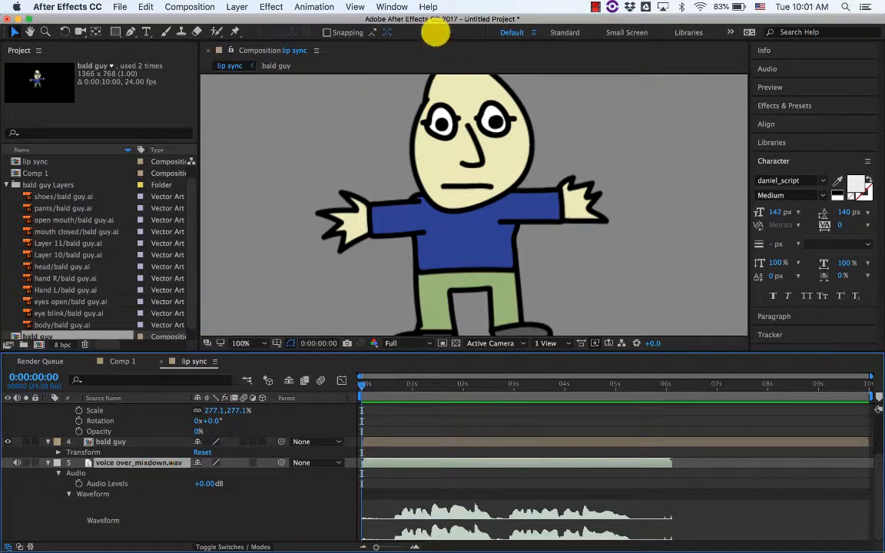
{"action": "left_click", "coordinate": [311, 8]}
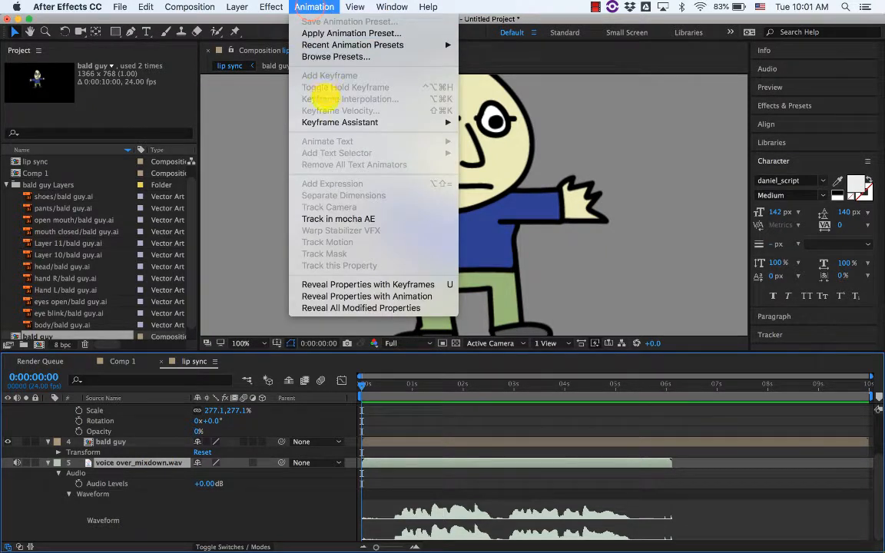
{"action": "mouse_move", "coordinate": [322, 119]}
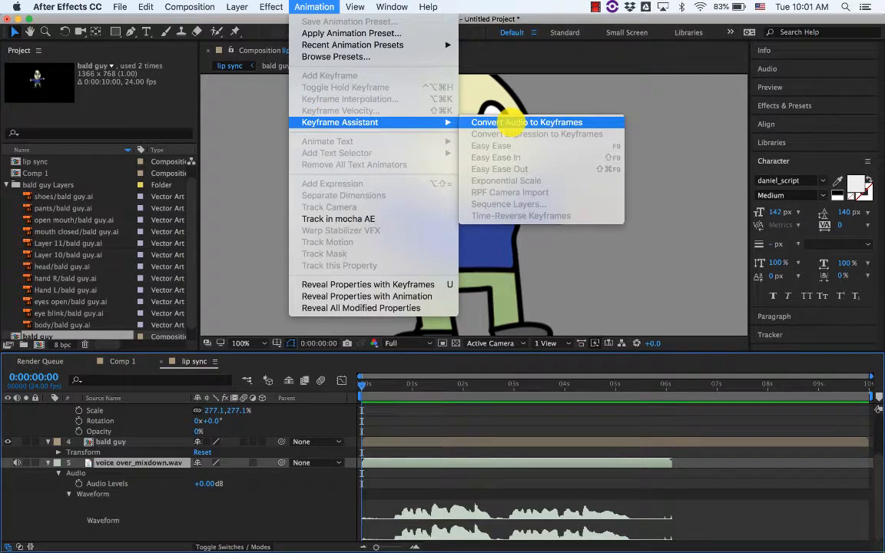
{"action": "left_click", "coordinate": [507, 123]}
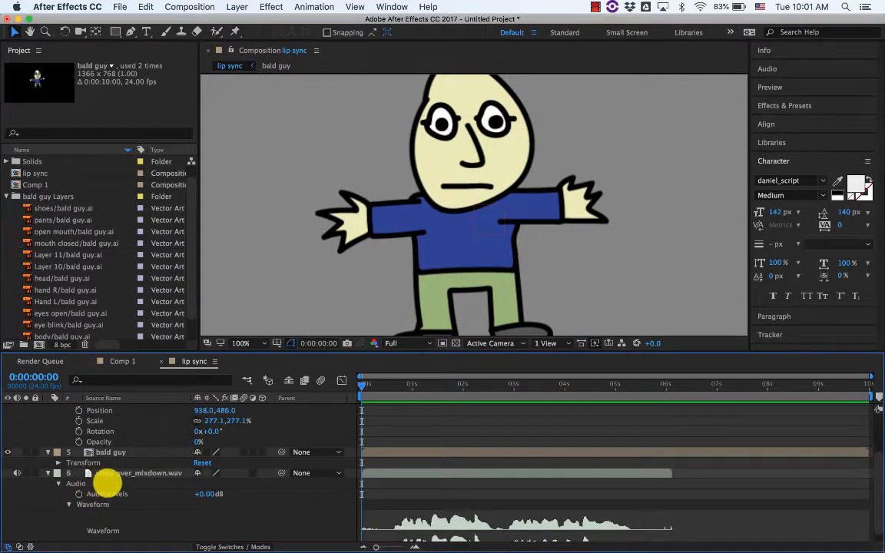
{"action": "scroll", "coordinate": [100, 480], "scroll_direction": "up", "scroll_amount": 3}
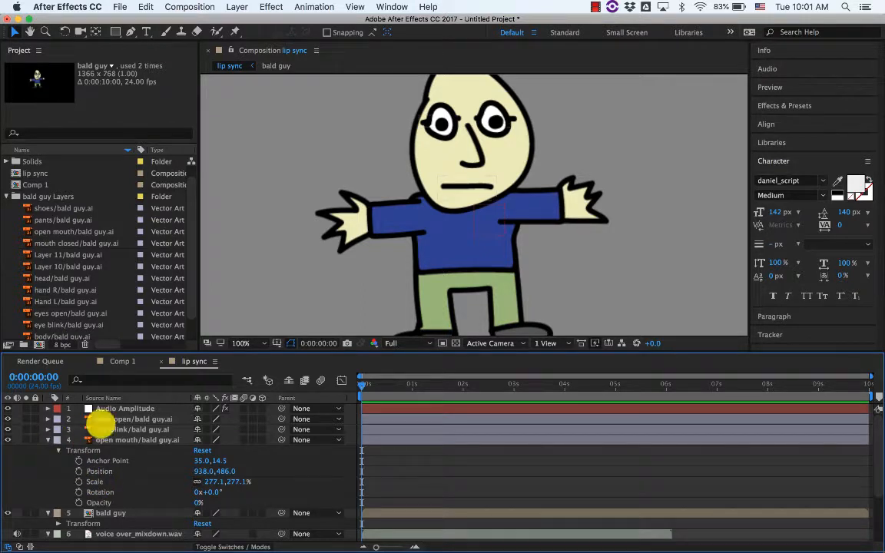
Reveal the effects of the Audio Amplitude layer and enlarge the timeline area to fit all the layers.
{"action": "left_click", "coordinate": [138, 408]}
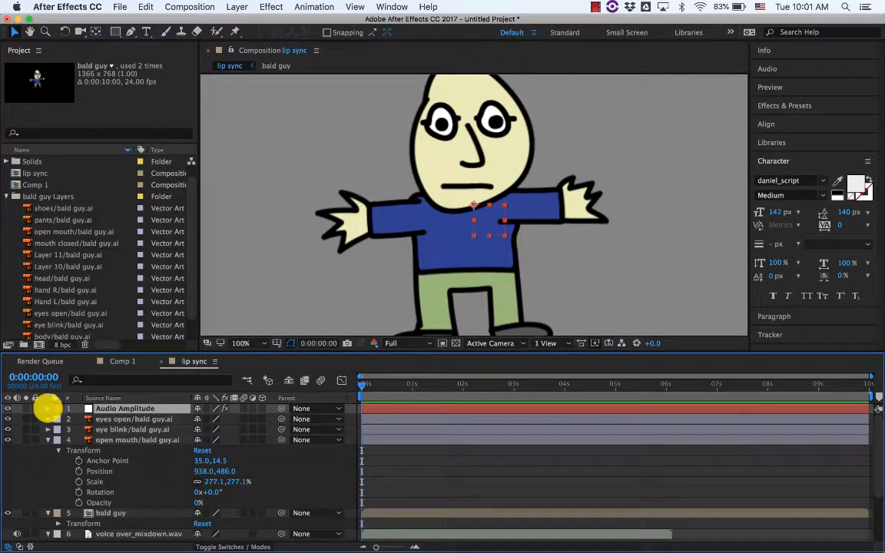
{"action": "left_click", "coordinate": [48, 408]}
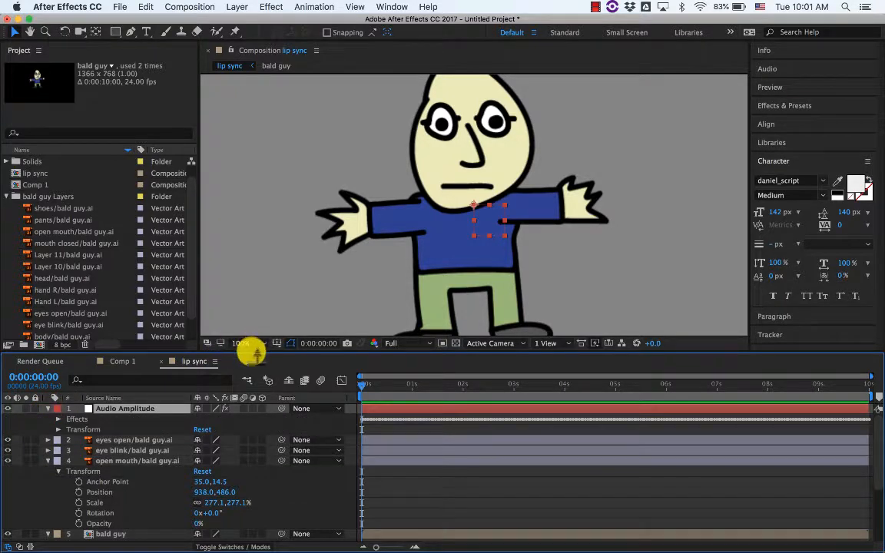
{"action": "left_click_drag", "start_coordinate": [256, 353], "coordinate": [258, 248]}
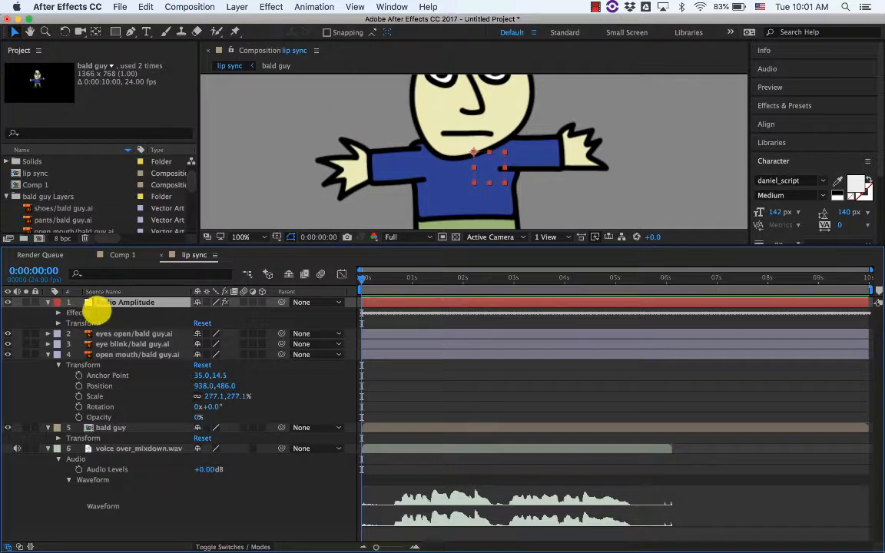
{"action": "left_click", "coordinate": [115, 302]}
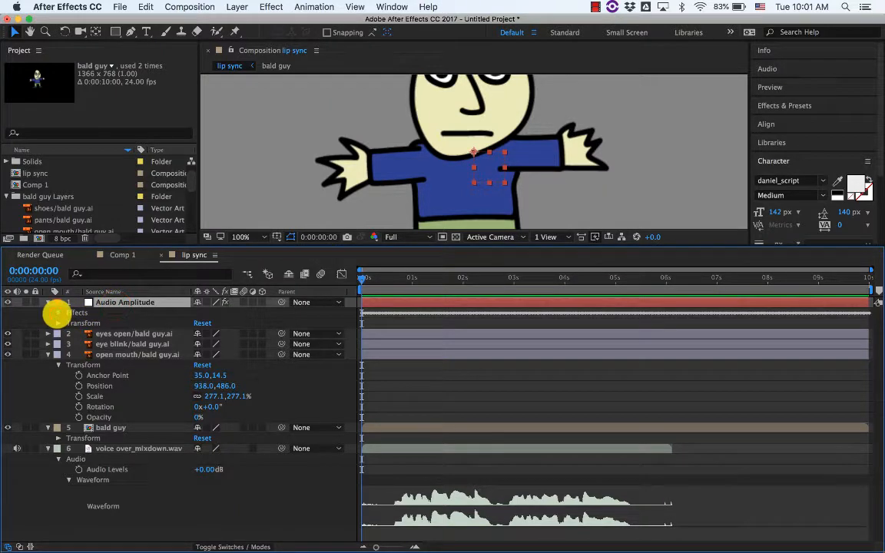
{"action": "left_click", "coordinate": [58, 313]}
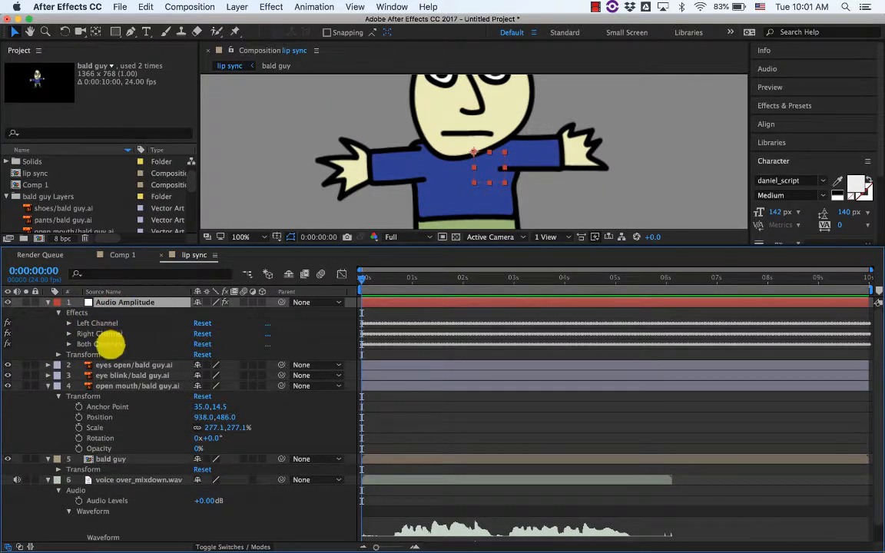
Delete the Left Channel and Right Channel effects from the Audio Amplitude layer.
{"action": "left_click", "coordinate": [106, 342]}
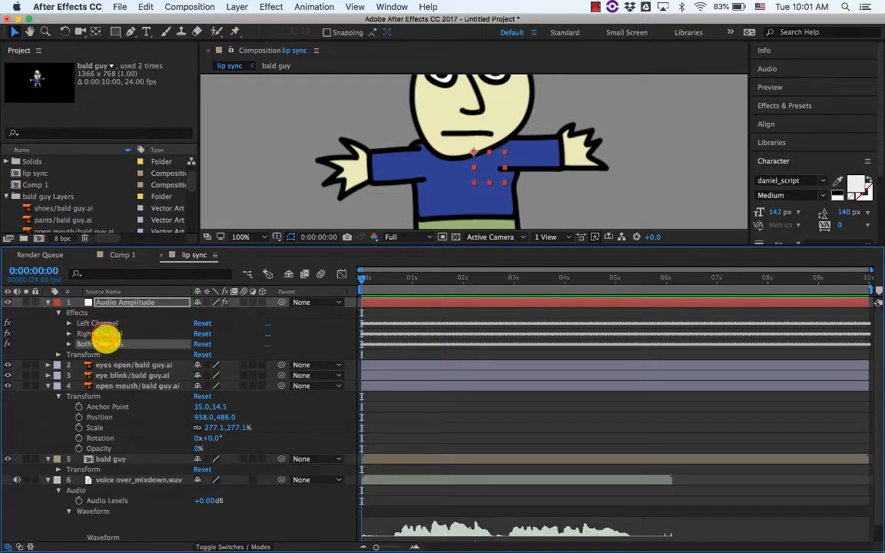
{"action": "left_click", "coordinate": [100, 323]}
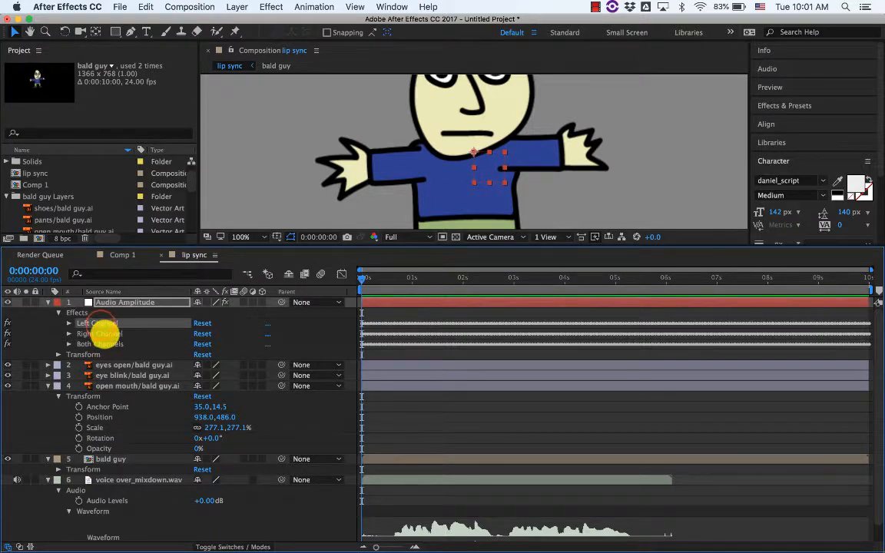
{"action": "left_click", "coordinate": [108, 333], "text": "shift"}
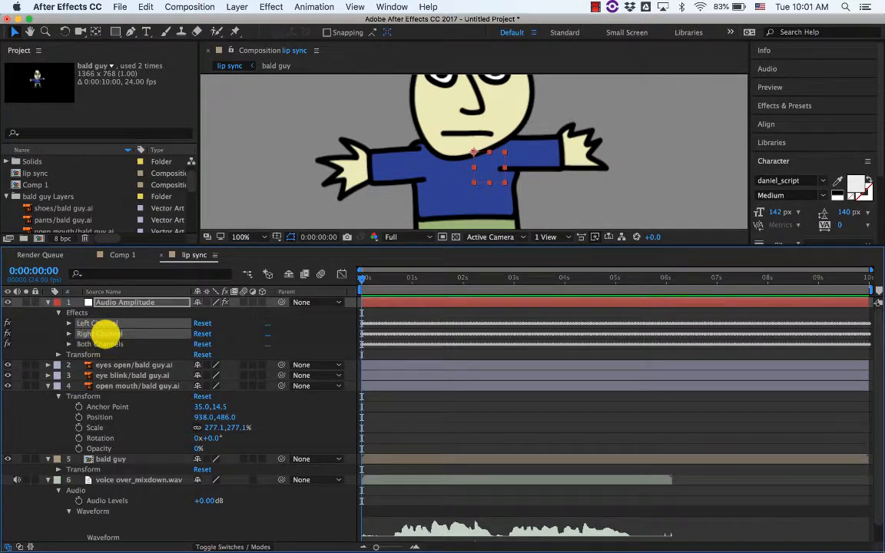
{"action": "key", "text": "Delete"}
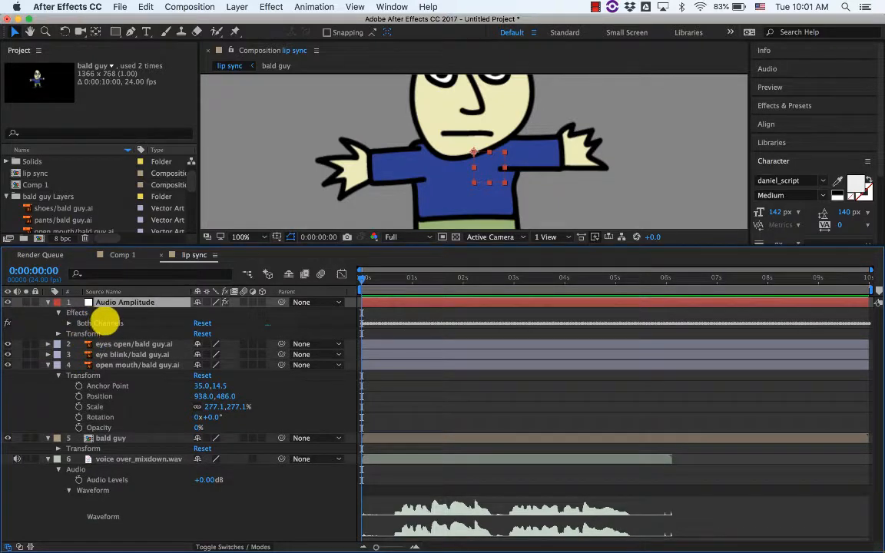
Reveal the Both Channels effect's Slider property on the Audio Amplitude layer and select its keyframes.
{"action": "left_click", "coordinate": [98, 323]}
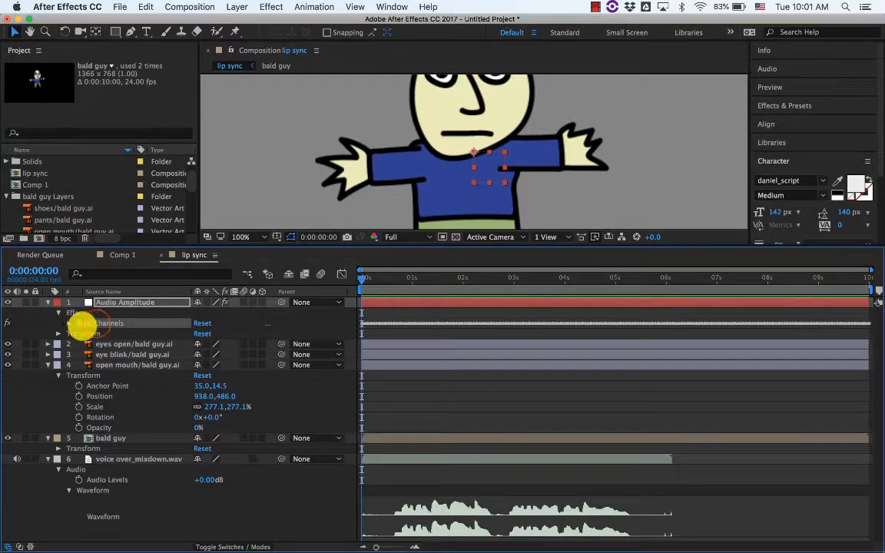
{"action": "left_click", "coordinate": [69, 323]}
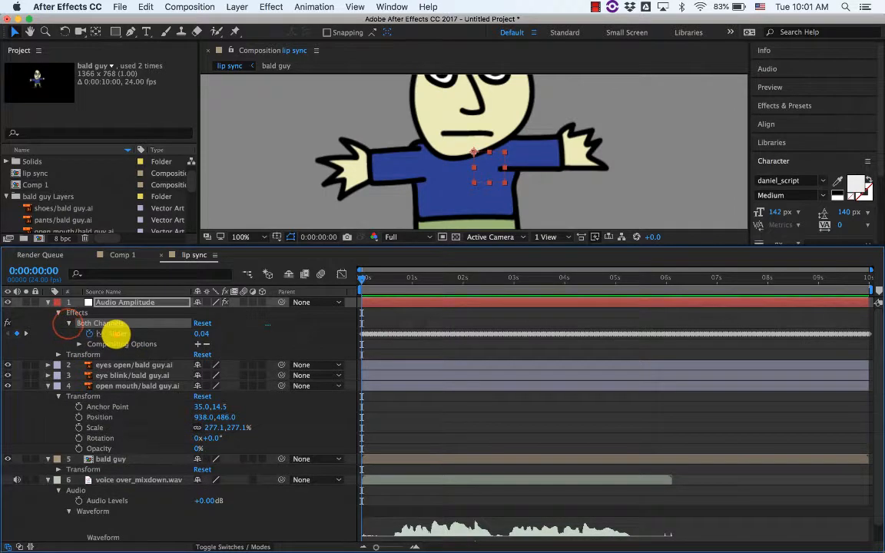
{"action": "left_click", "coordinate": [117, 334]}
Scrub through the first two seconds of the voice-over to examine how the Both Channels slider value varies with the speech.
{"action": "left_click_drag", "start_coordinate": [366, 278], "coordinate": [403, 278]}
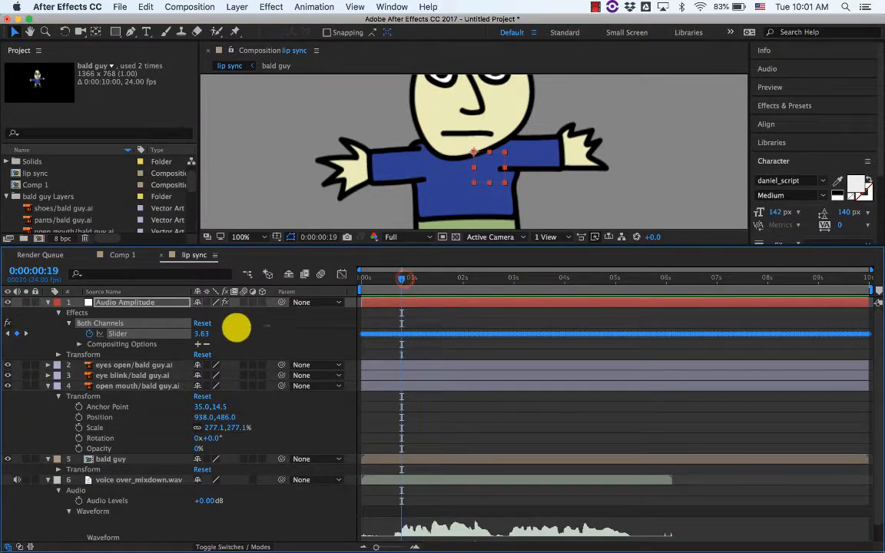
{"action": "left_click", "coordinate": [402, 279]}
{"action": "left_click_drag", "start_coordinate": [402, 279], "coordinate": [433, 277]}
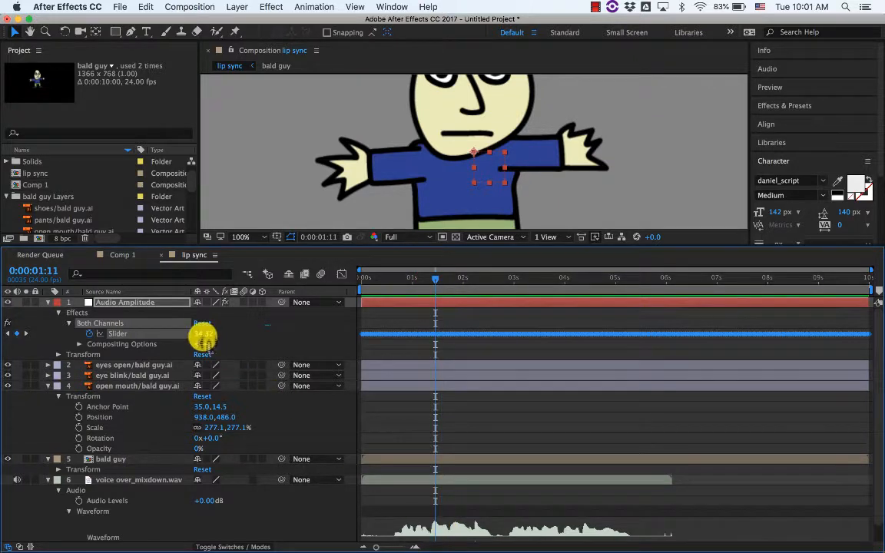
{"action": "left_click_drag", "start_coordinate": [432, 278], "coordinate": [429, 279]}
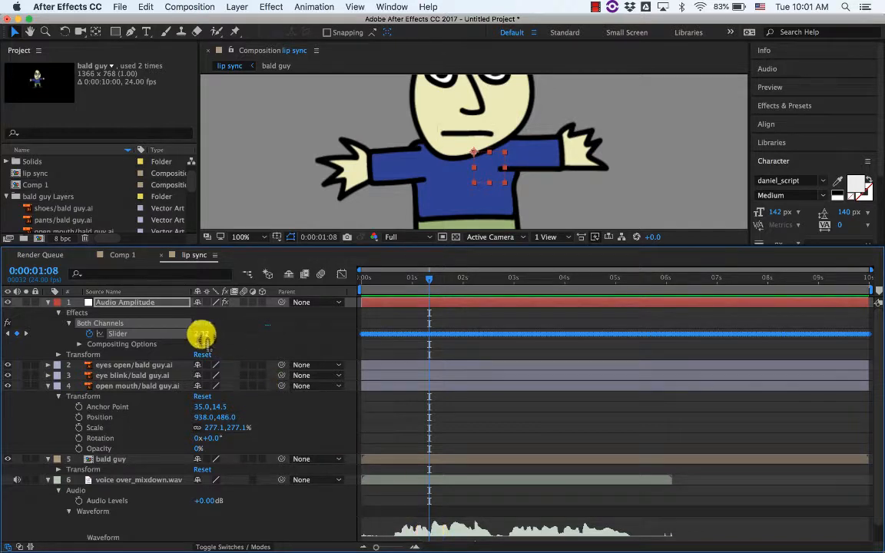
{"action": "left_click_drag", "start_coordinate": [428, 279], "coordinate": [461, 279]}
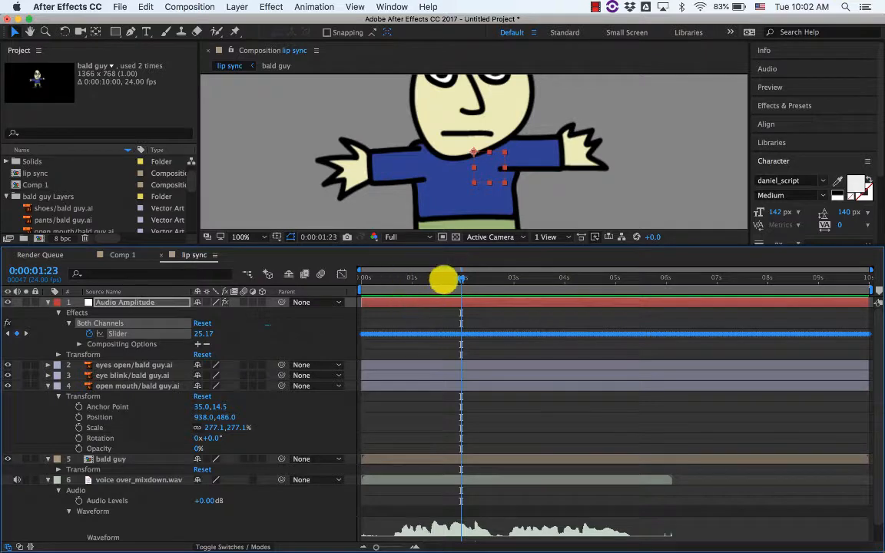
{"action": "left_click", "coordinate": [419, 279]}
{"action": "left_click", "coordinate": [395, 280]}
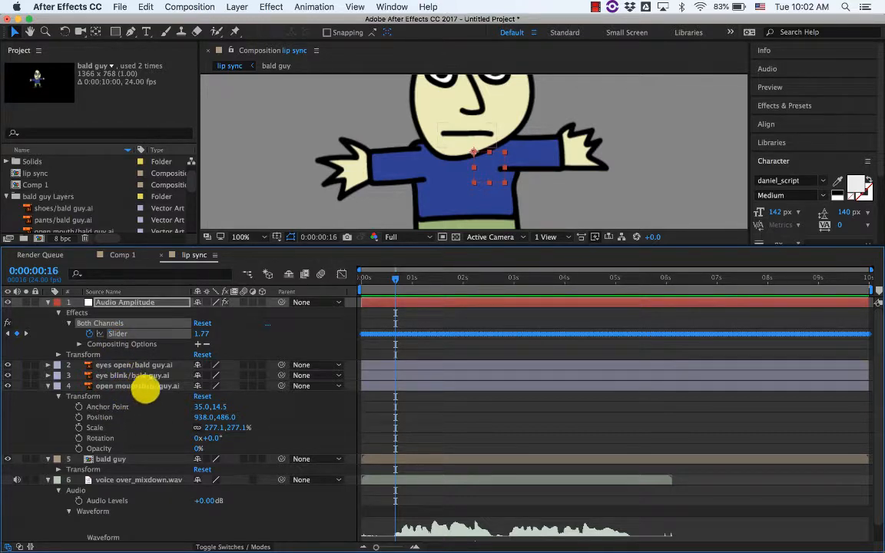
Add an expression to the open mouth layer's opacity that links it to the Both Channels slider, followed by a greater-than sign.
{"action": "left_click", "coordinate": [100, 448]}
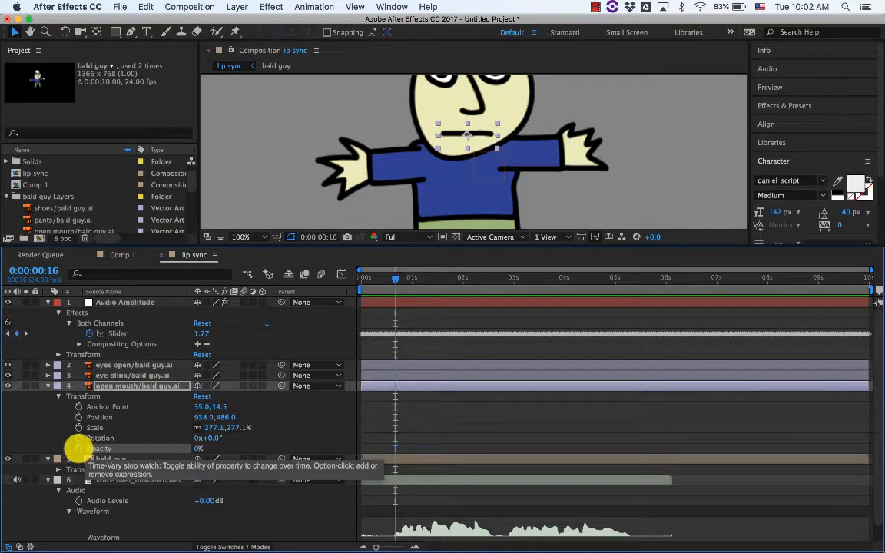
{"action": "left_click", "coordinate": [77, 447], "text": "alt"}
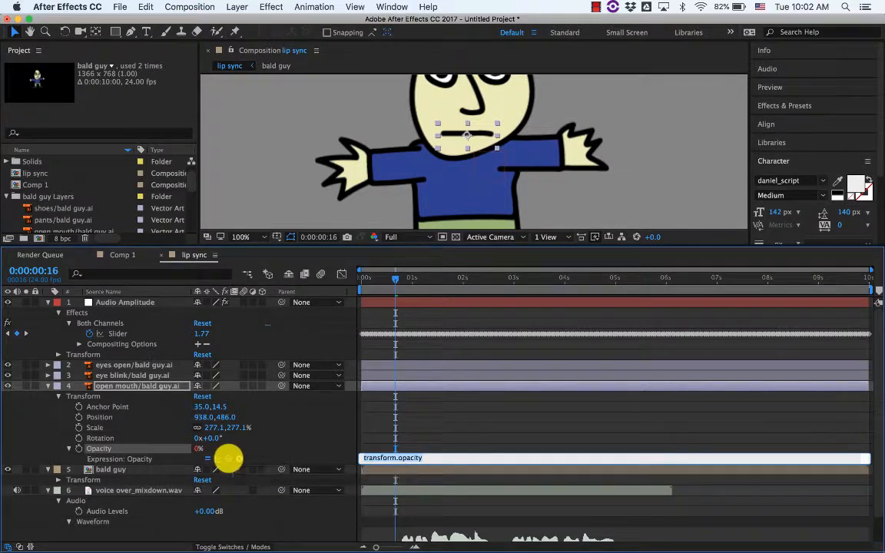
{"action": "left_click_drag", "start_coordinate": [228, 459], "coordinate": [116, 334]}
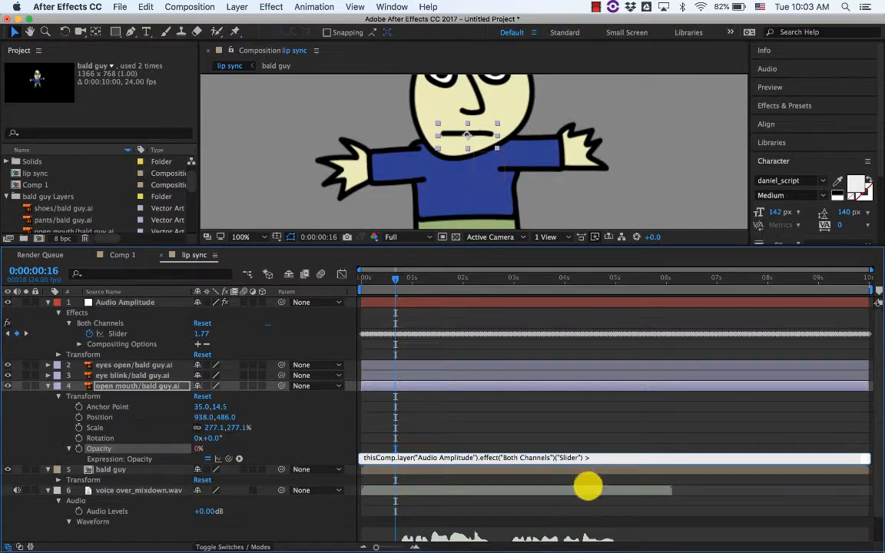
Check the slider value where speech begins and complete the open mouth opacity expression with "> 15 ? 100 : 0".
{"action": "scroll", "coordinate": [470, 509], "scroll_direction": "down", "scroll_amount": 2}
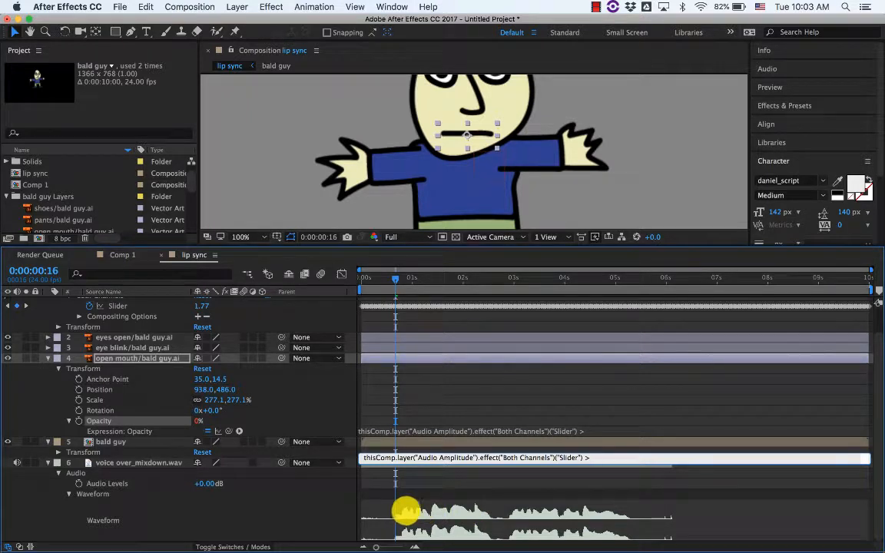
{"action": "left_click_drag", "start_coordinate": [396, 278], "coordinate": [405, 278]}
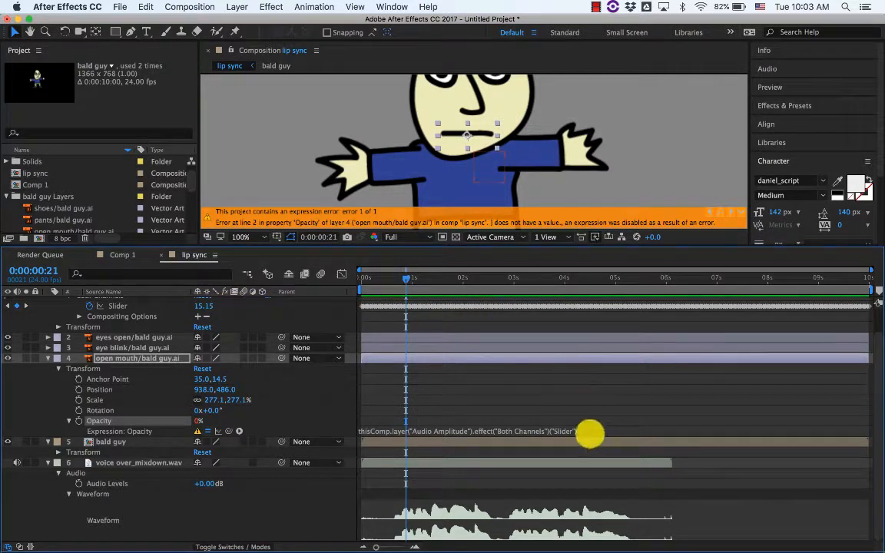
{"action": "left_click", "coordinate": [586, 431]}
{"action": "left_click", "coordinate": [595, 431]}
{"action": "type", "text": ">"}
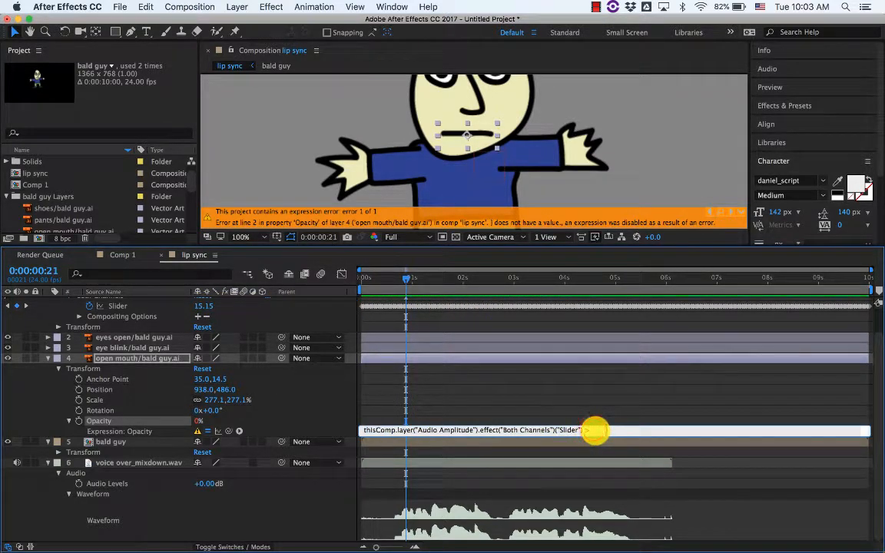
{"action": "type", "text": " 15"}
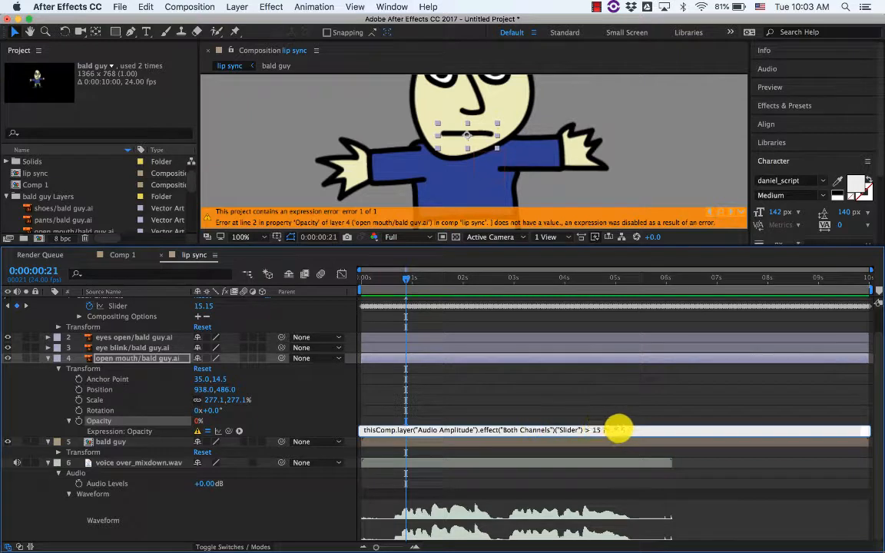
{"action": "type", "text": "? 100 : 0"}
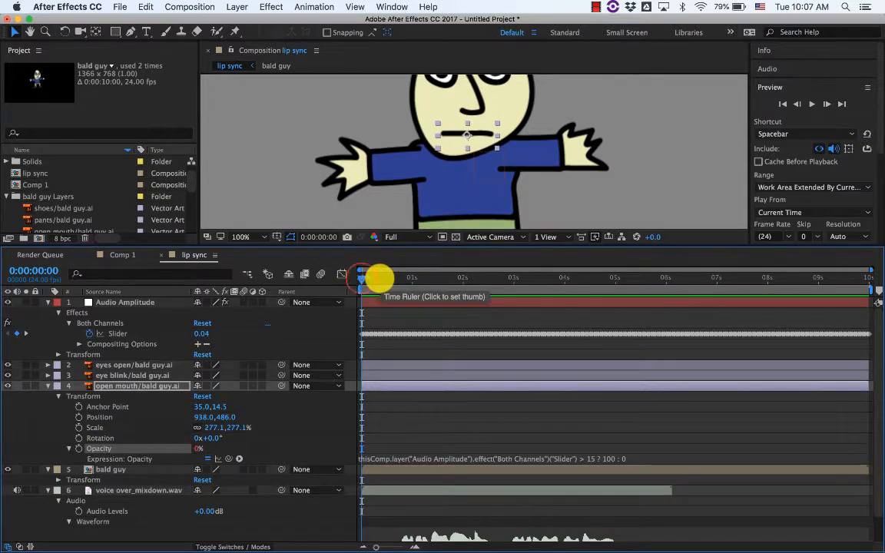
Preview the lip sync from the start and inspect the slider value and mouth opacity around the three-second mark.
{"action": "key", "text": "space"}
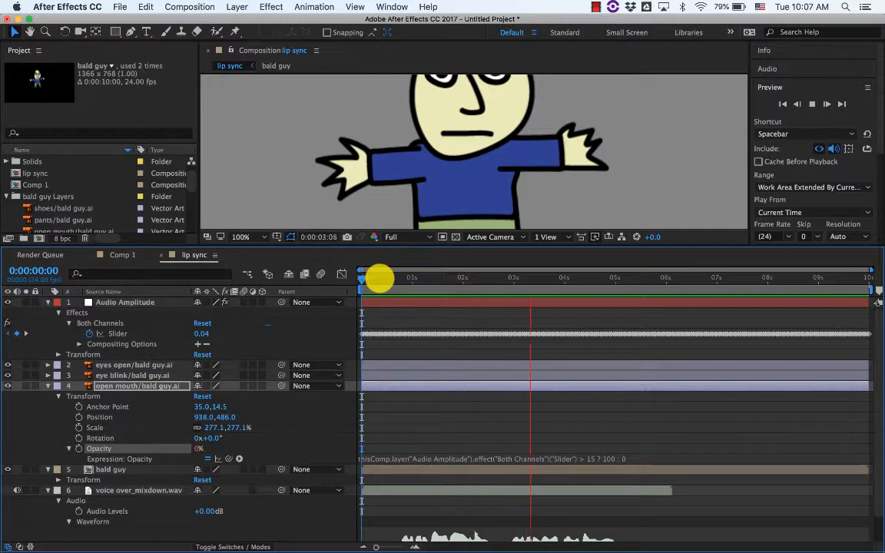
{"action": "key", "text": "space"}
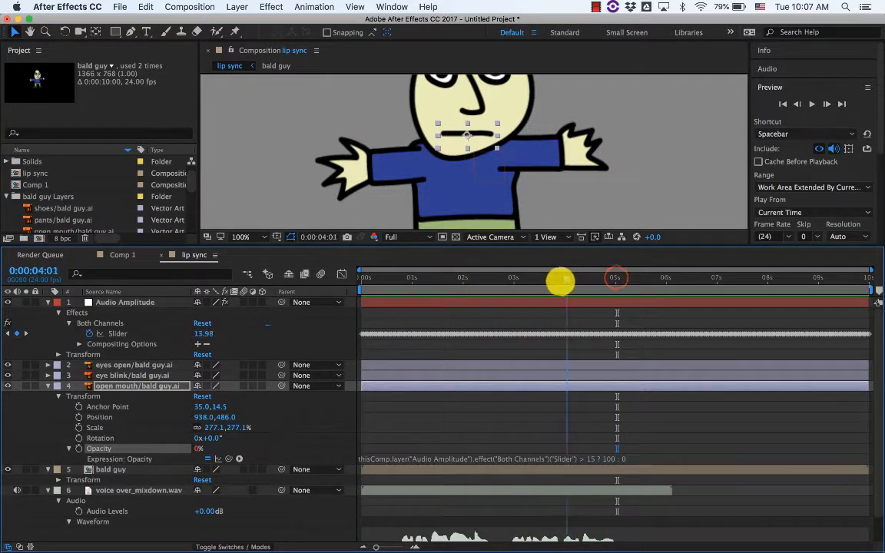
{"action": "left_click", "coordinate": [514, 282]}
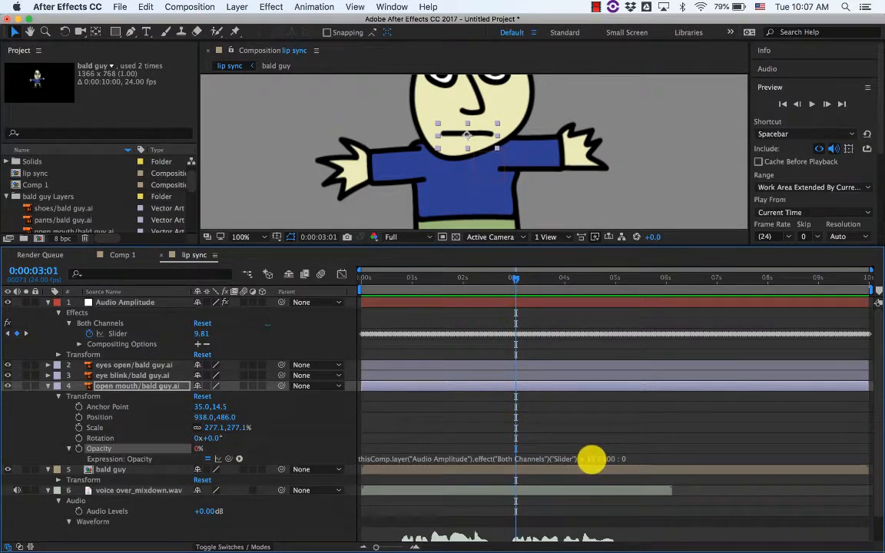
{"action": "left_click", "coordinate": [517, 282]}
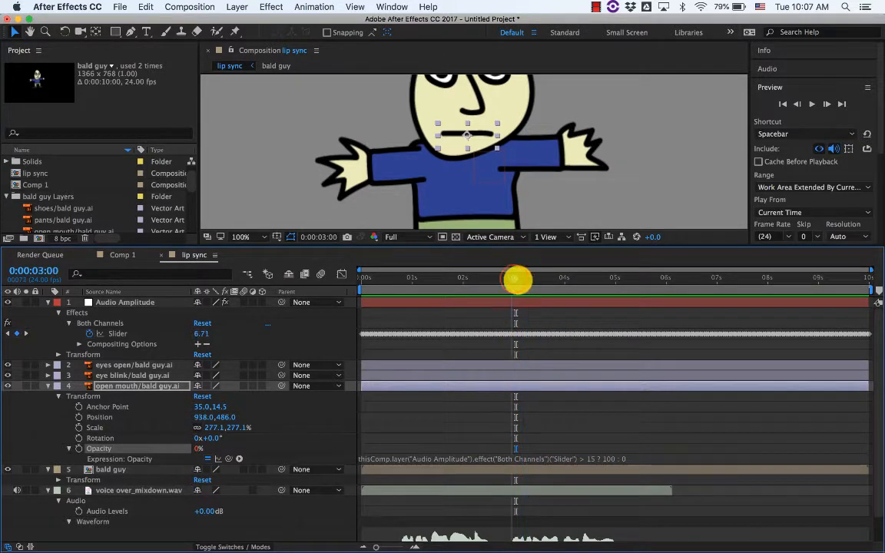
{"action": "left_click", "coordinate": [526, 281]}
{"action": "scroll", "coordinate": [519, 346], "scroll_direction": "down", "scroll_amount": 2}
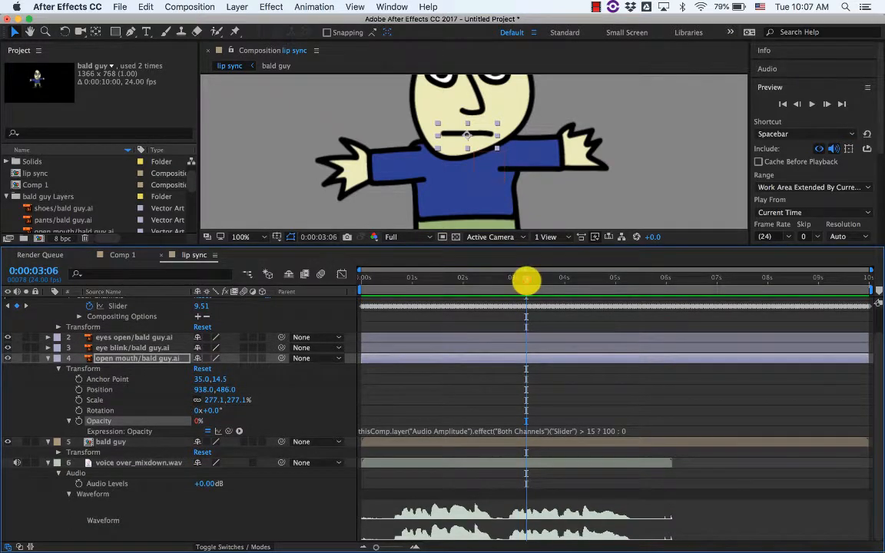
{"action": "left_click_drag", "start_coordinate": [525, 282], "coordinate": [542, 515]}
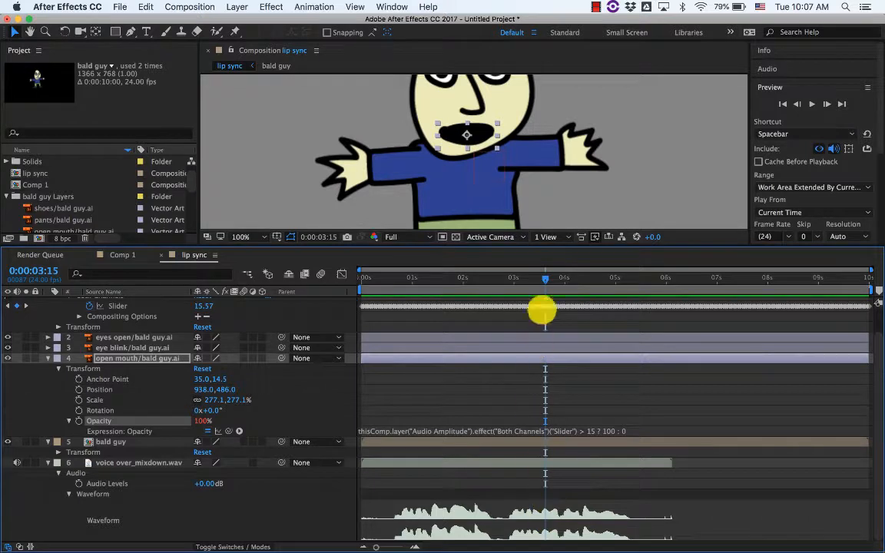
{"action": "left_click_drag", "start_coordinate": [544, 276], "coordinate": [515, 278]}
Lower the slider threshold in the open mouth opacity expression to 8.
{"action": "left_click", "coordinate": [581, 431]}
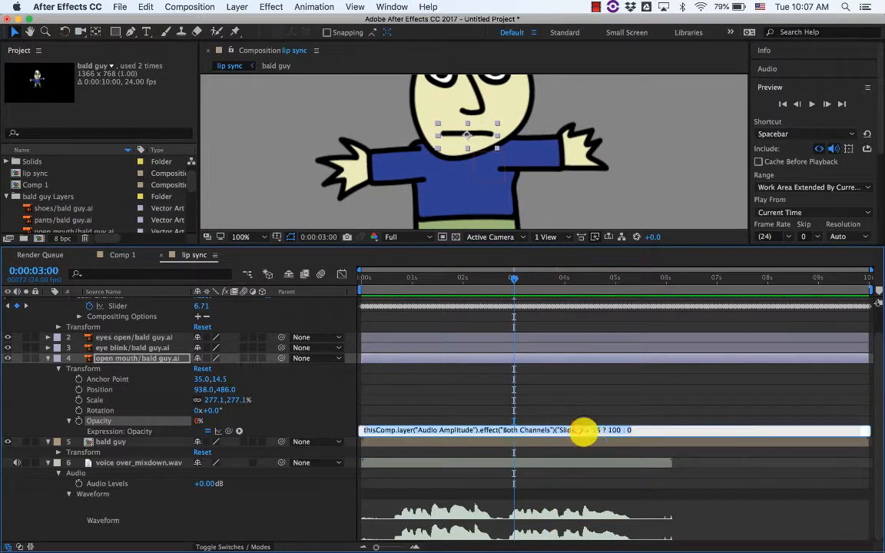
{"action": "left_click", "coordinate": [596, 432]}
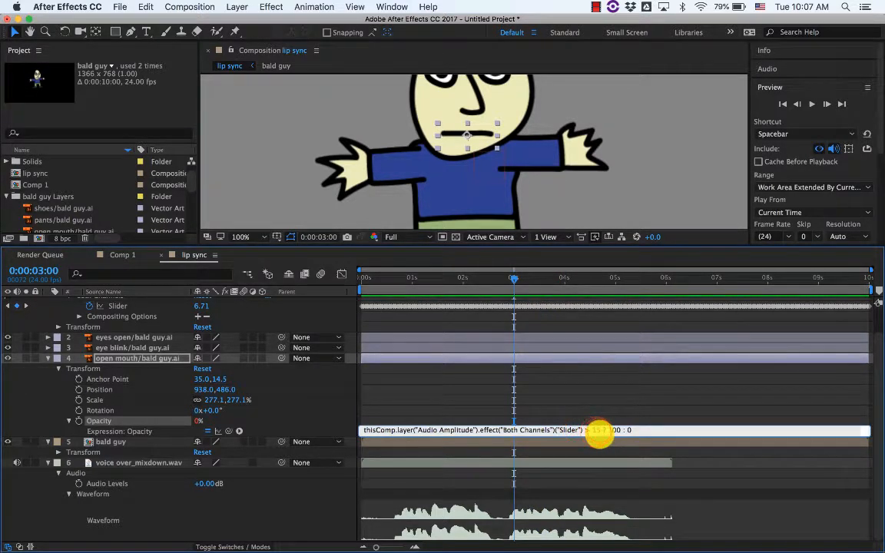
{"action": "key", "text": "BackSpace"}
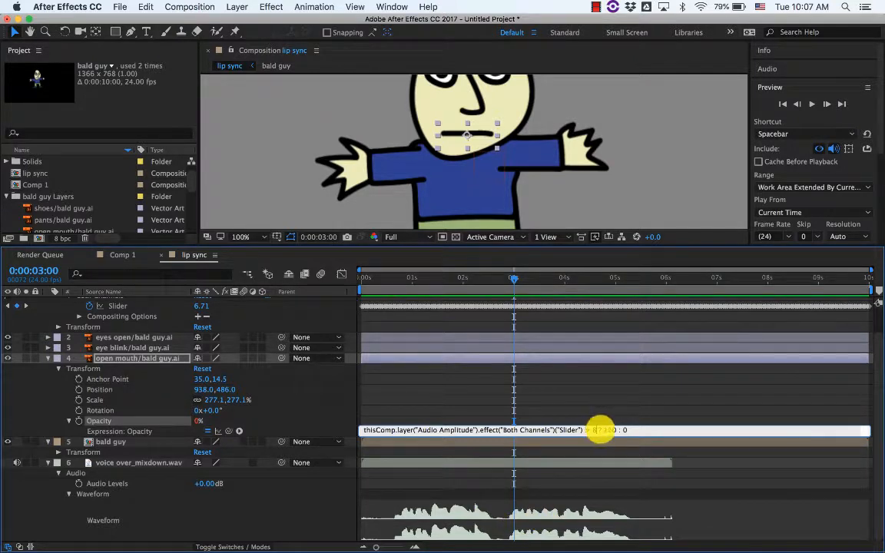
Preview the lip sync with the new threshold, starting from frame 0:00:00:14.
{"action": "left_click_drag", "start_coordinate": [515, 278], "coordinate": [391, 281]}
{"action": "key", "text": "space"}
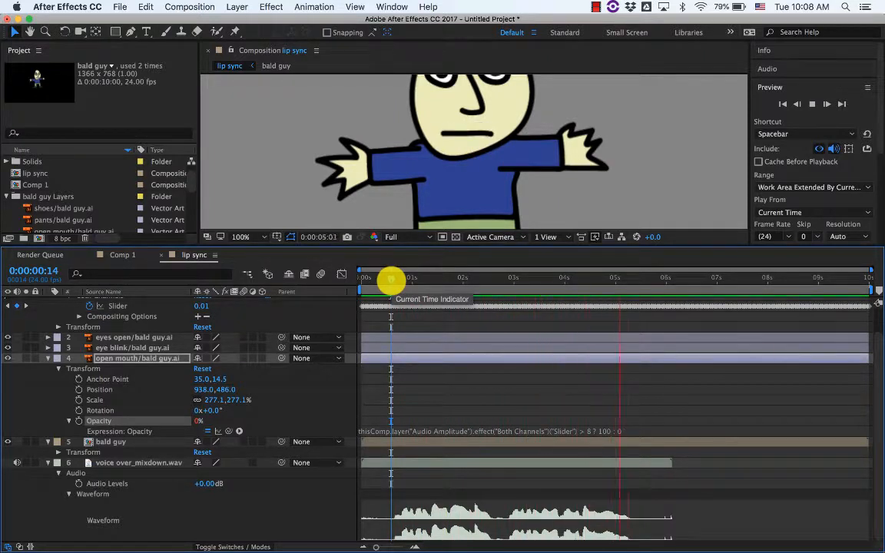
{"action": "key", "text": "space"}
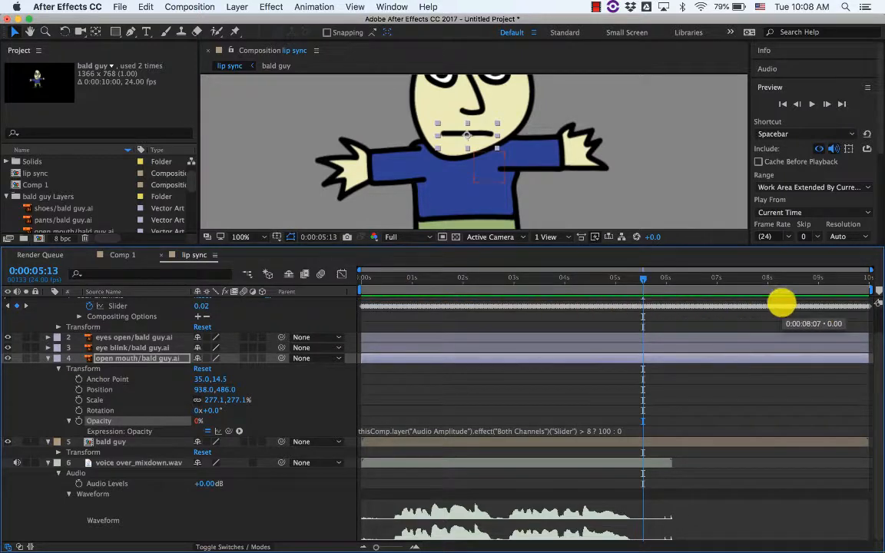
Enlarge the composition view and collapse the properties of the open mouth, voice-over, bald guy and Audio Amplitude layers.
{"action": "scroll", "coordinate": [593, 303], "scroll_direction": "up", "scroll_amount": 2}
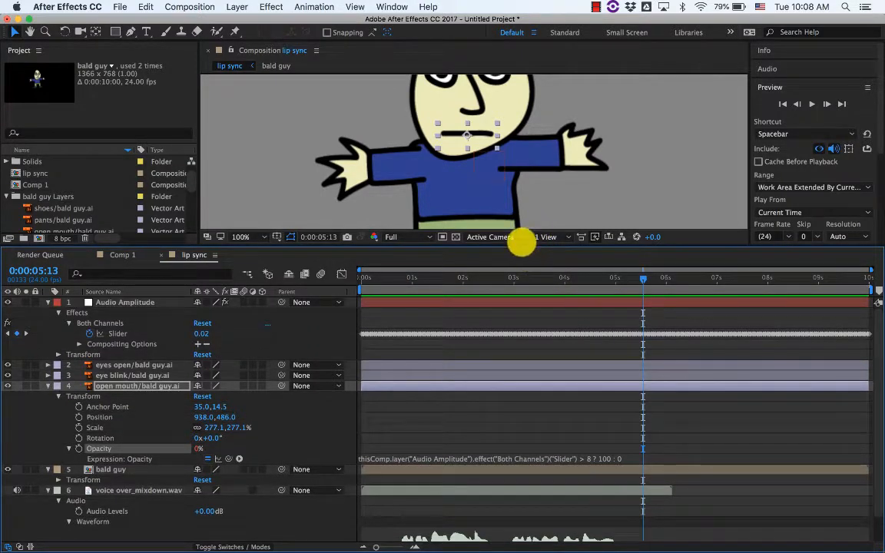
{"action": "left_click_drag", "start_coordinate": [670, 247], "coordinate": [670, 294]}
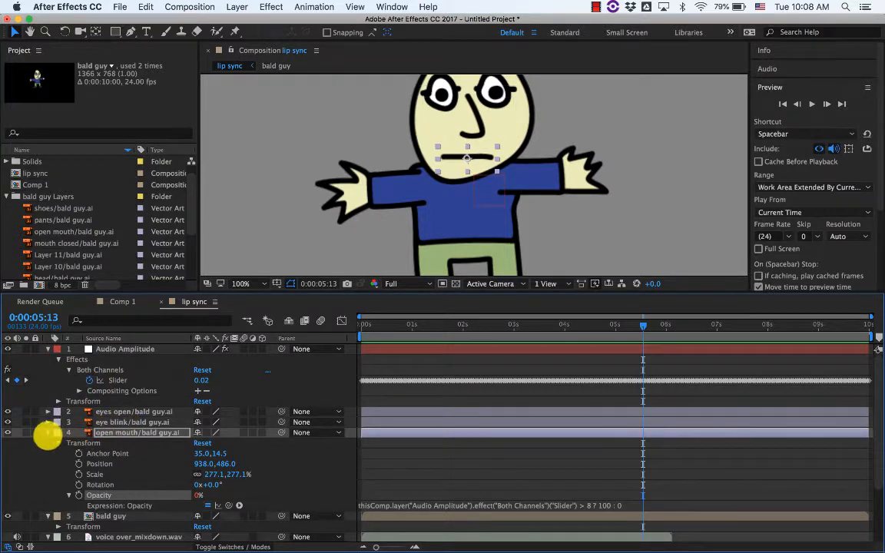
{"action": "left_click", "coordinate": [47, 434]}
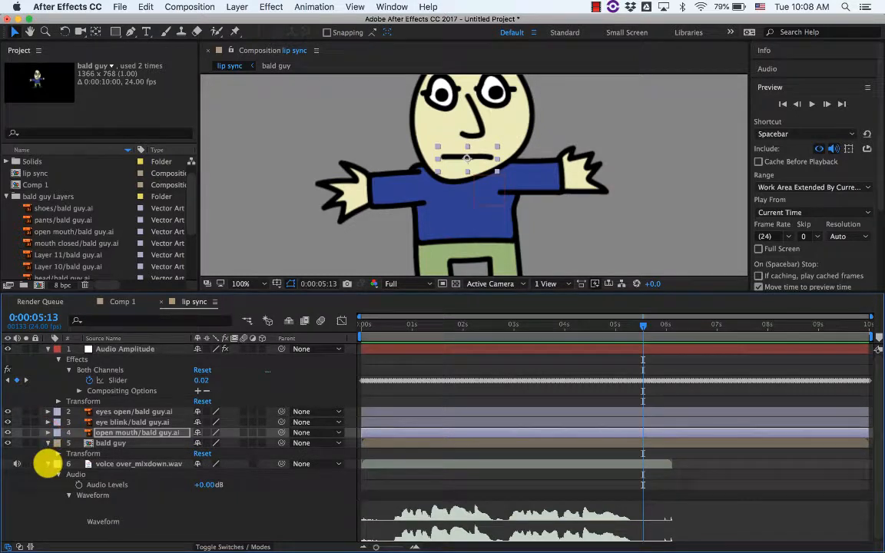
{"action": "left_click", "coordinate": [48, 464]}
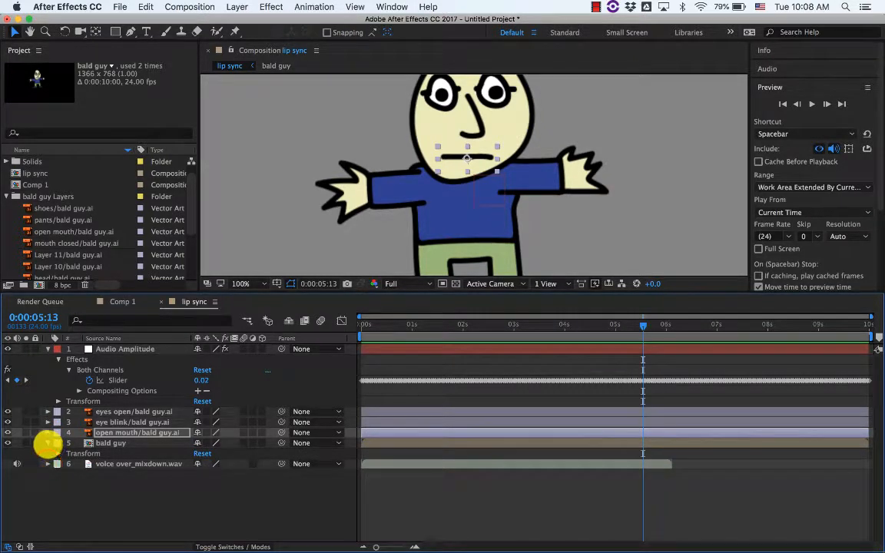
{"action": "left_click", "coordinate": [48, 443]}
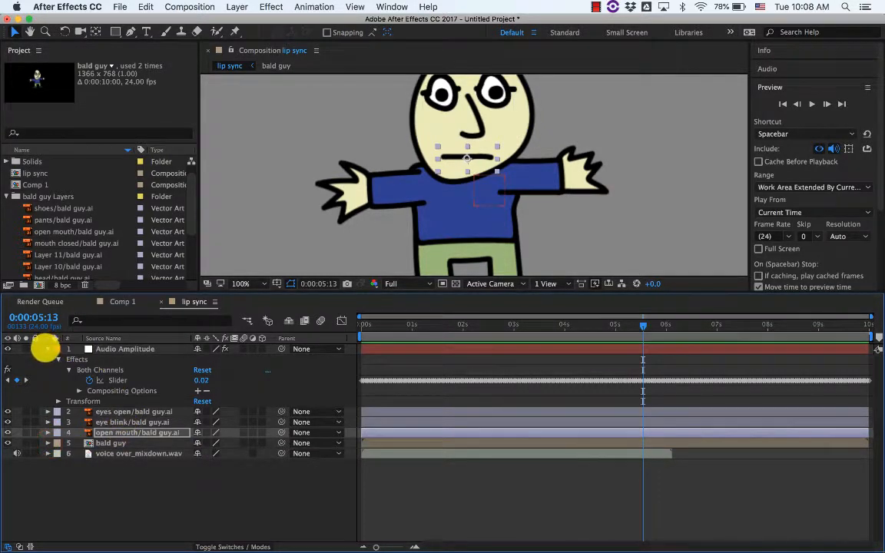
{"action": "left_click", "coordinate": [47, 349]}
Show only the opacity property of the eyes open and eye blink layers.
{"action": "left_click", "coordinate": [117, 359]}
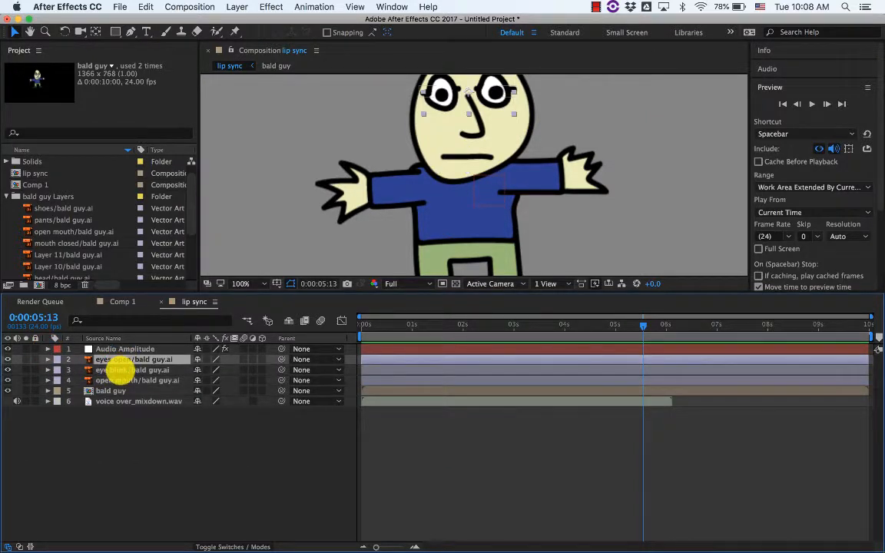
{"action": "left_click", "coordinate": [127, 370], "text": "shift"}
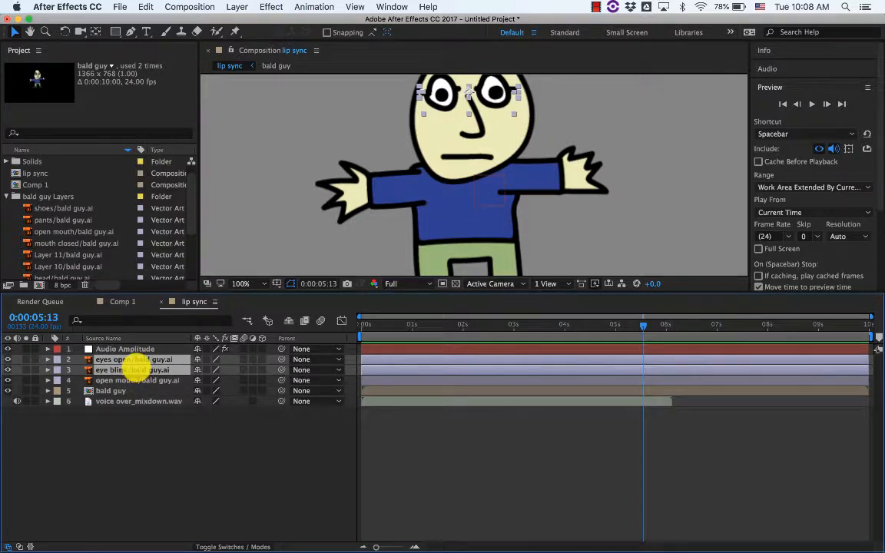
{"action": "key", "text": "t"}
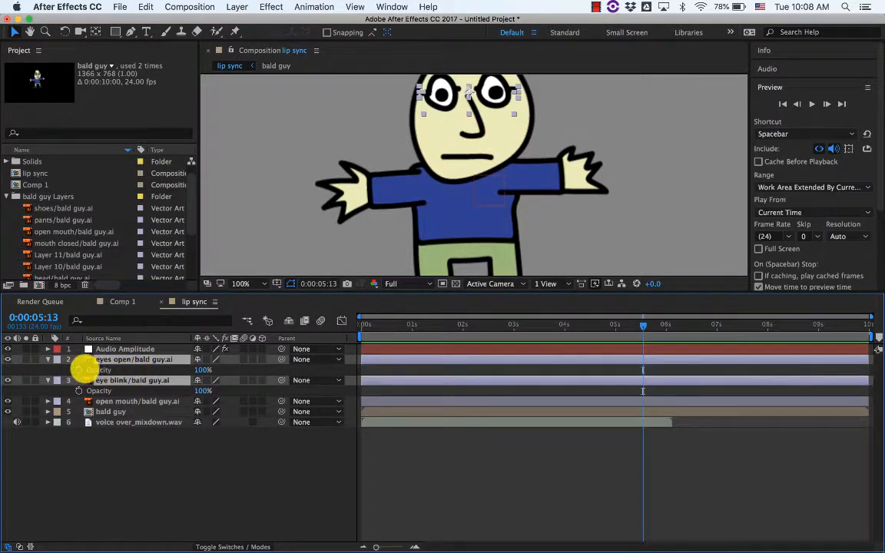
Set the eye blink layer's opacity to 0% at the start of the composition.
{"action": "left_click_drag", "start_coordinate": [642, 323], "coordinate": [338, 328]}
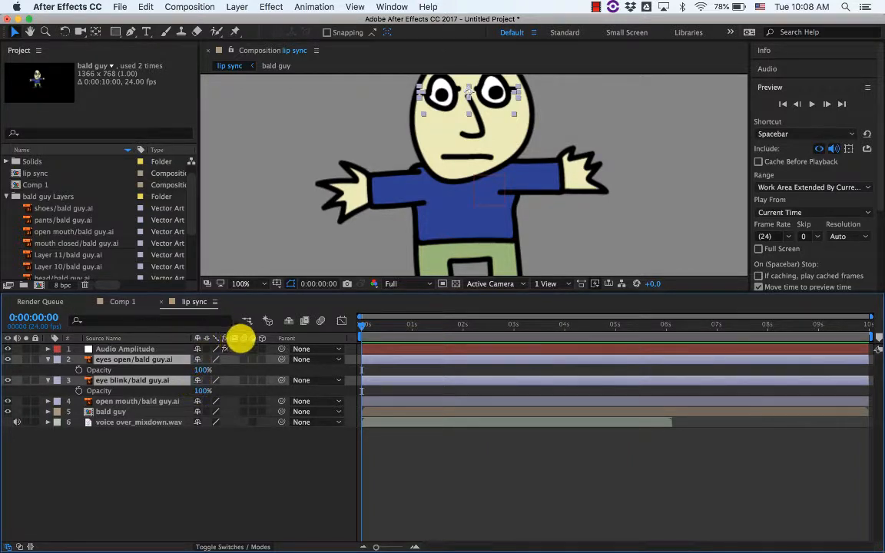
{"action": "left_click_drag", "start_coordinate": [202, 390], "coordinate": [241, 391]}
{"action": "left_click", "coordinate": [164, 435]}
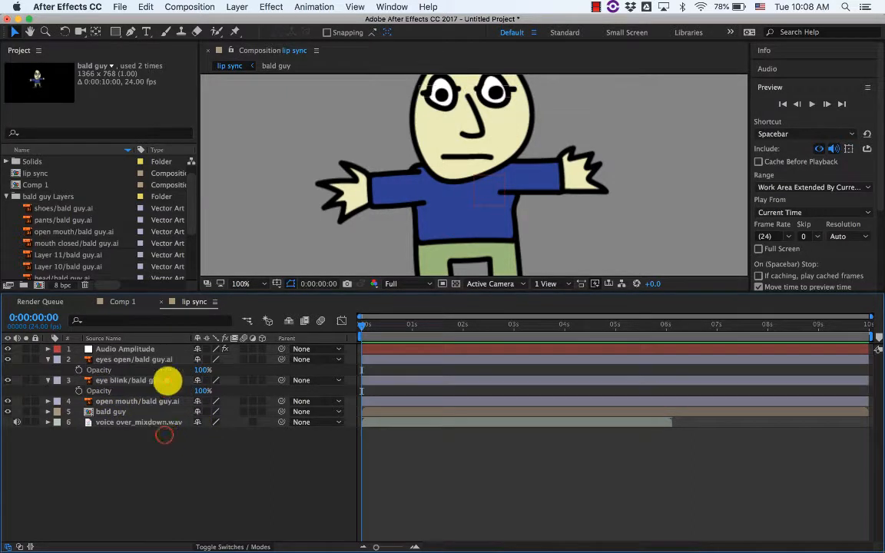
{"action": "left_click", "coordinate": [151, 380]}
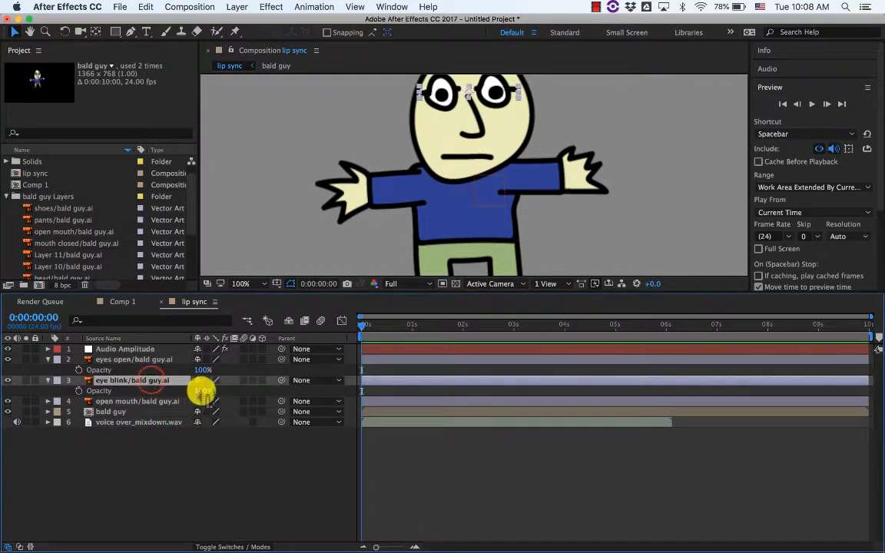
{"action": "left_click_drag", "start_coordinate": [201, 392], "coordinate": [108, 390]}
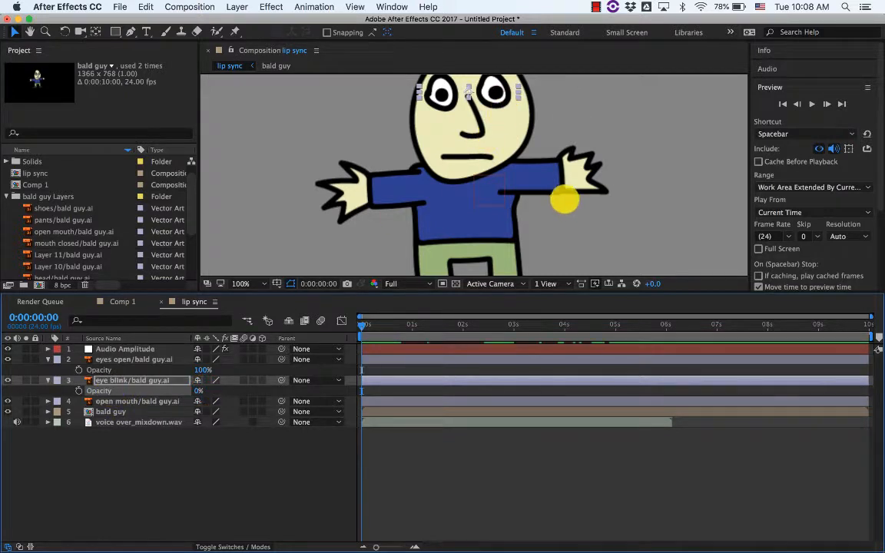
Start opacity keyframes on the eyes open and eye blink layers at 0:00:01:00.
{"action": "key", "text": "h"}
{"action": "left_click_drag", "start_coordinate": [555, 162], "coordinate": [559, 223]}
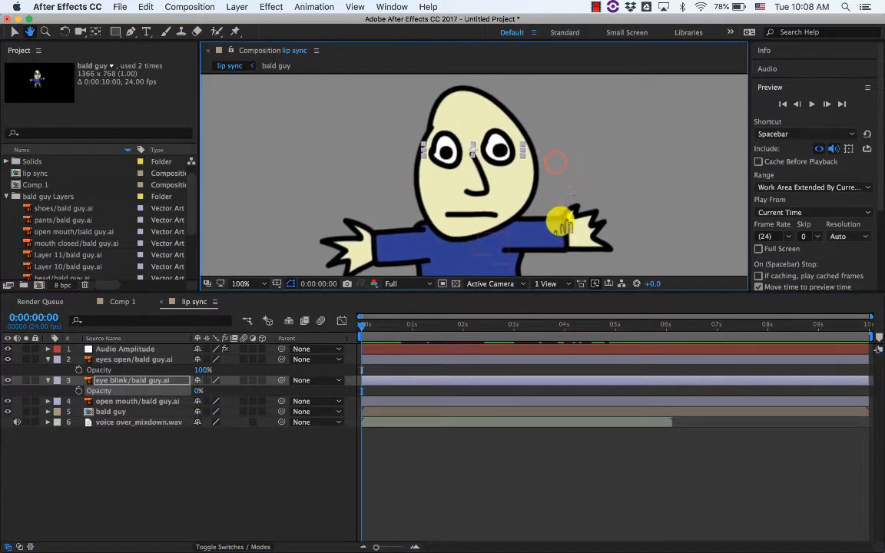
{"action": "key", "text": "v"}
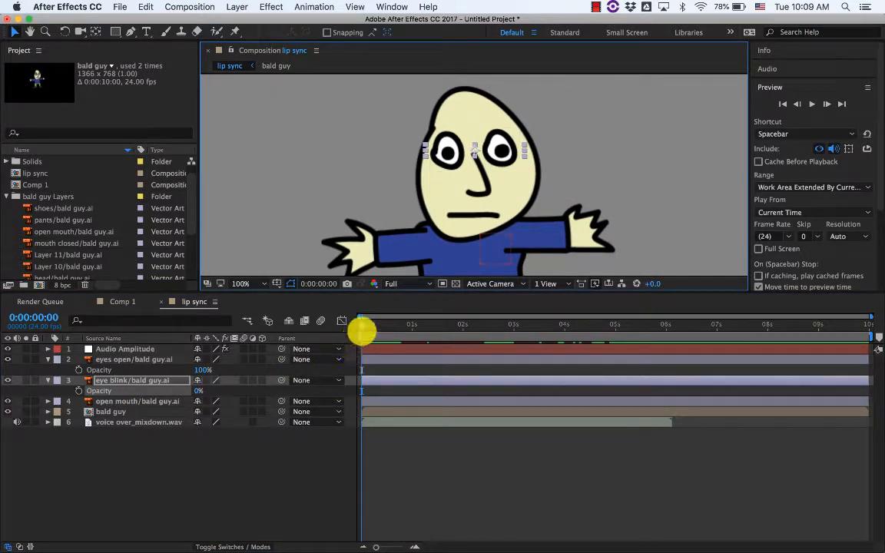
{"action": "left_click_drag", "start_coordinate": [365, 326], "coordinate": [413, 386]}
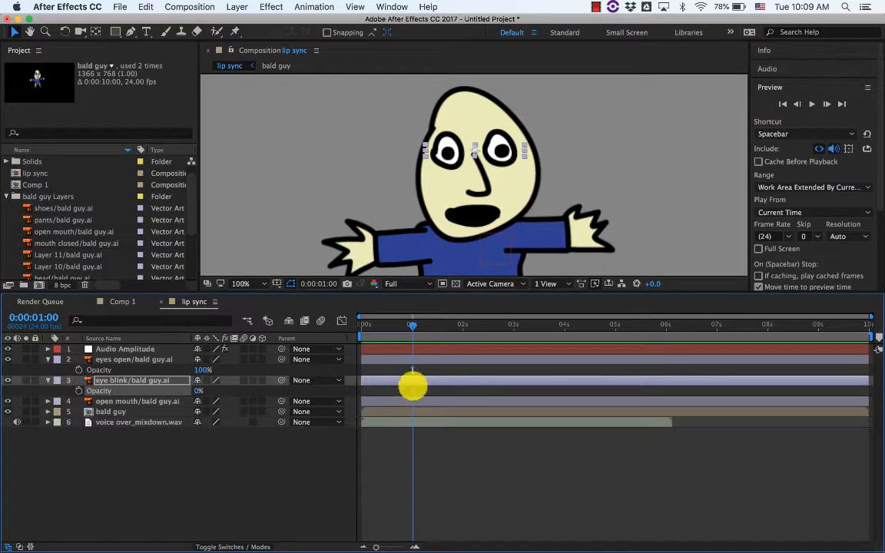
{"action": "left_click_drag", "start_coordinate": [376, 547], "coordinate": [398, 544]}
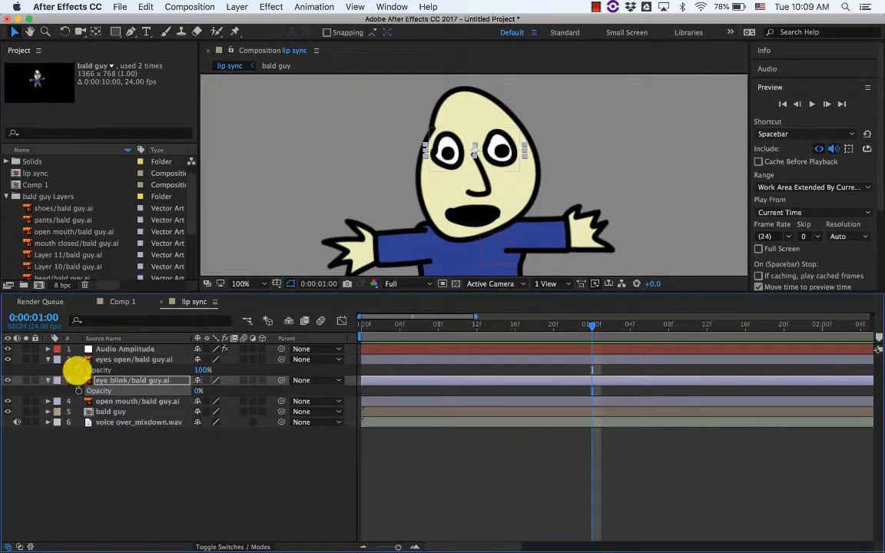
{"action": "left_click", "coordinate": [79, 369]}
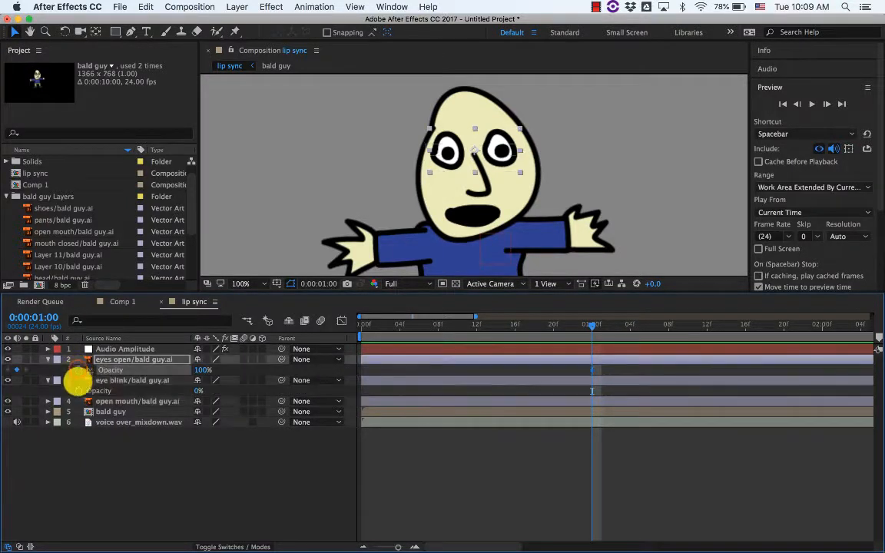
{"action": "left_click", "coordinate": [79, 391]}
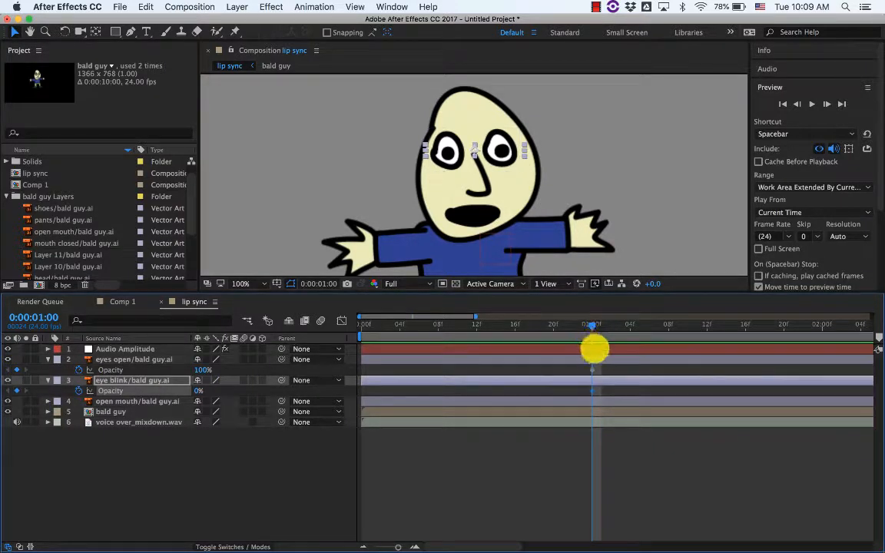
One frame on, at 0:00:01:01, keyframe the eyes open opacity at 0% and the eye blink opacity at 99%.
{"action": "left_click_drag", "start_coordinate": [592, 328], "coordinate": [586, 326]}
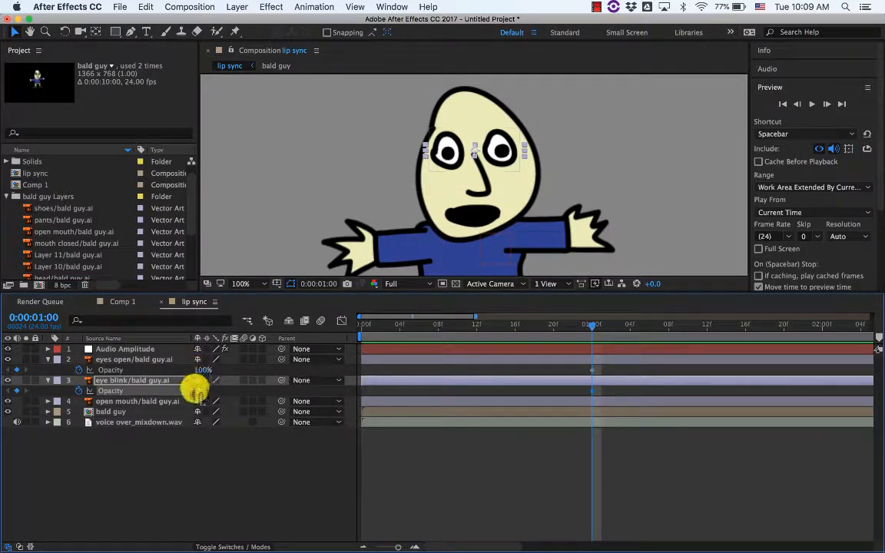
{"action": "mouse_move", "coordinate": [590, 325]}
{"action": "left_mouse_down"}
{"action": "mouse_move", "coordinate": [361, 324]}
{"action": "mouse_move", "coordinate": [600, 326]}
{"action": "mouse_move", "coordinate": [592, 328]}
{"action": "left_mouse_up"}
{"action": "left_click", "coordinate": [778, 87]}
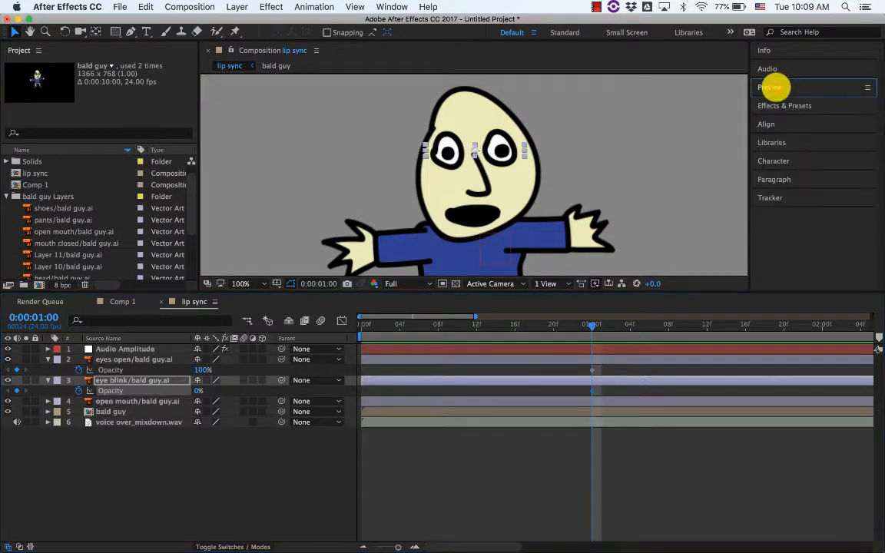
{"action": "left_click", "coordinate": [777, 87]}
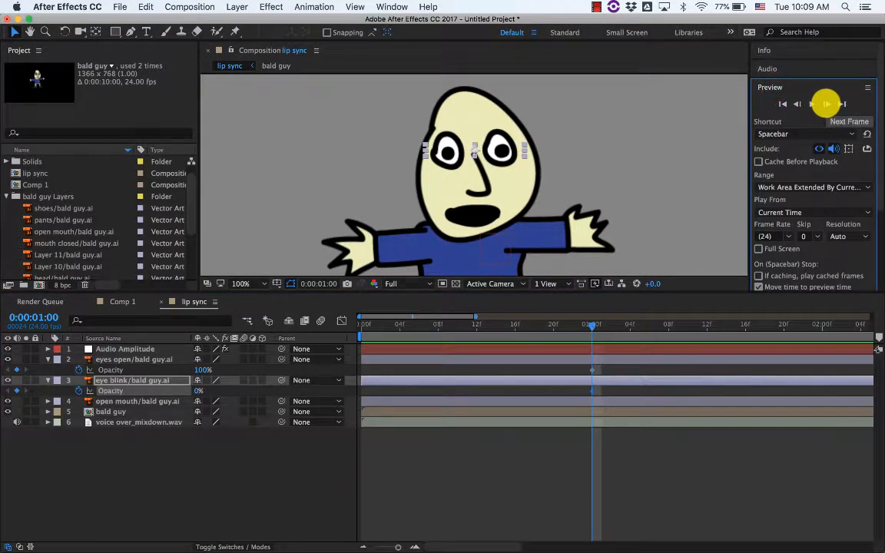
{"action": "left_click", "coordinate": [826, 104]}
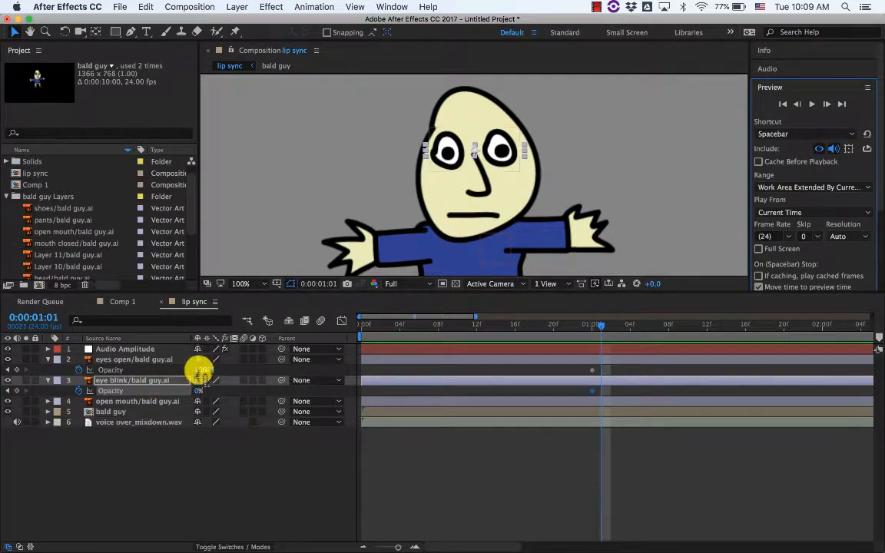
{"action": "left_click_drag", "start_coordinate": [198, 371], "coordinate": [89, 415]}
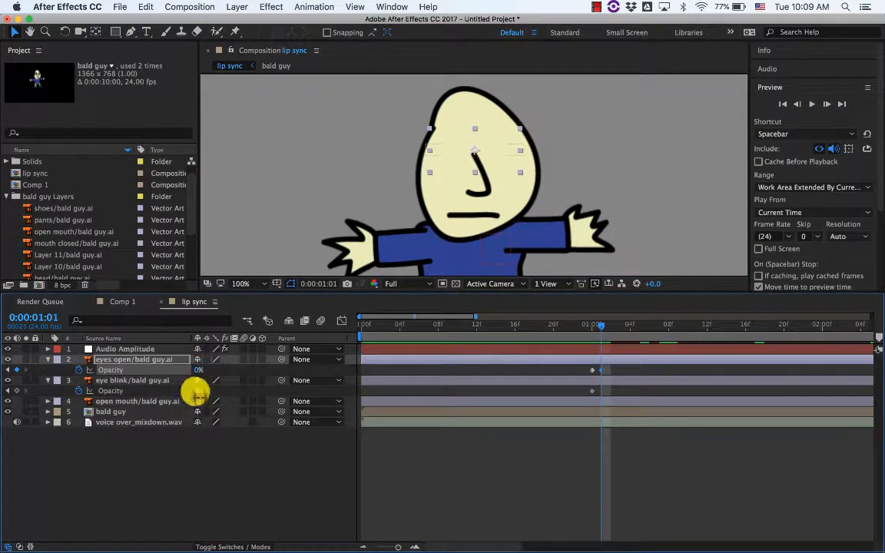
{"action": "left_click_drag", "start_coordinate": [195, 393], "coordinate": [278, 392]}
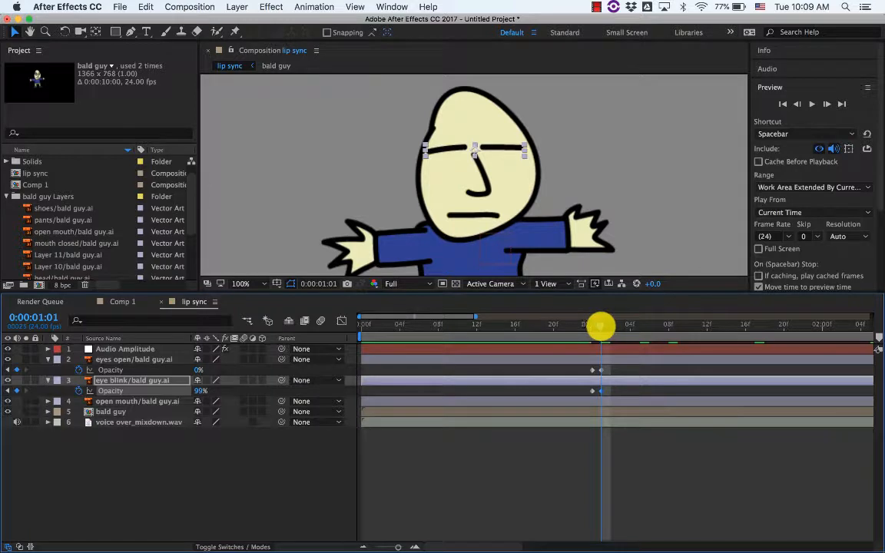
Keyframe the eyes open opacity at 100% and the eye blink opacity at 0% at 0:00:01:03.
{"action": "left_click_drag", "start_coordinate": [601, 327], "coordinate": [620, 326]}
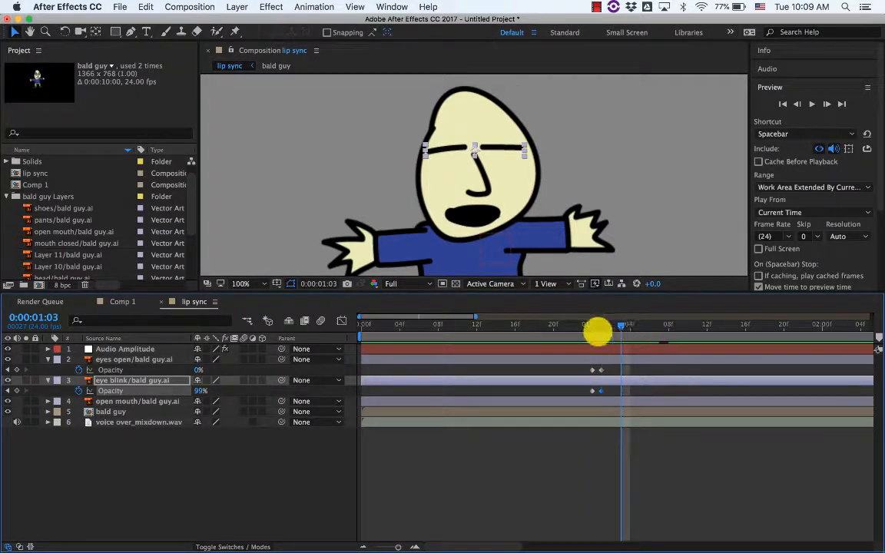
{"action": "left_click_drag", "start_coordinate": [198, 370], "coordinate": [299, 373]}
{"action": "left_click_drag", "start_coordinate": [198, 390], "coordinate": [108, 397]}
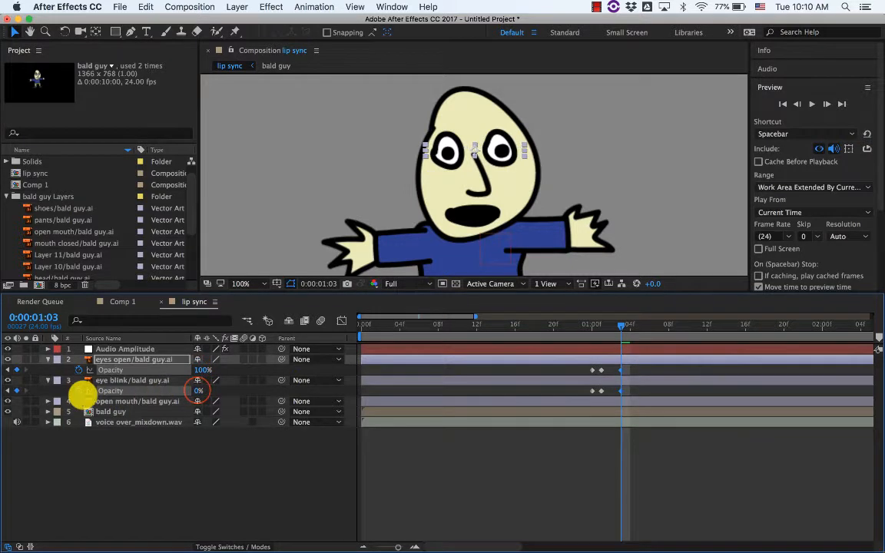
{"action": "left_click", "coordinate": [139, 380]}
Check the fade between the blink keyframes and convert all opacity keyframes on both eye layers to hold keyframes.
{"action": "left_click_drag", "start_coordinate": [620, 327], "coordinate": [601, 330]}
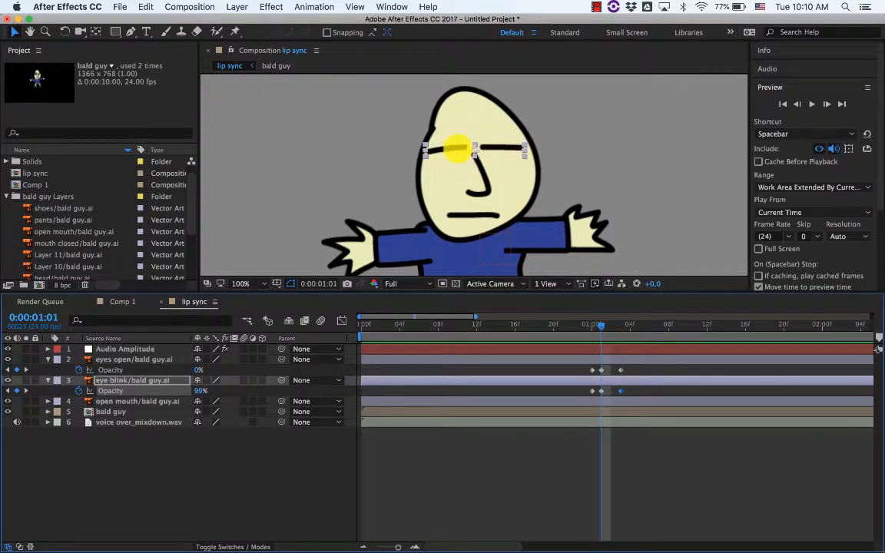
{"action": "left_click_drag", "start_coordinate": [602, 326], "coordinate": [610, 329]}
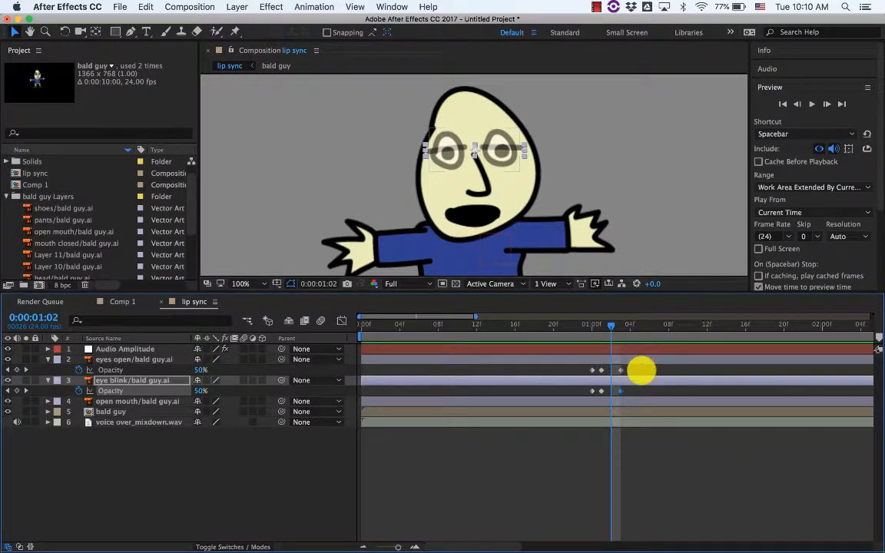
{"action": "left_click_drag", "start_coordinate": [642, 372], "coordinate": [564, 391]}
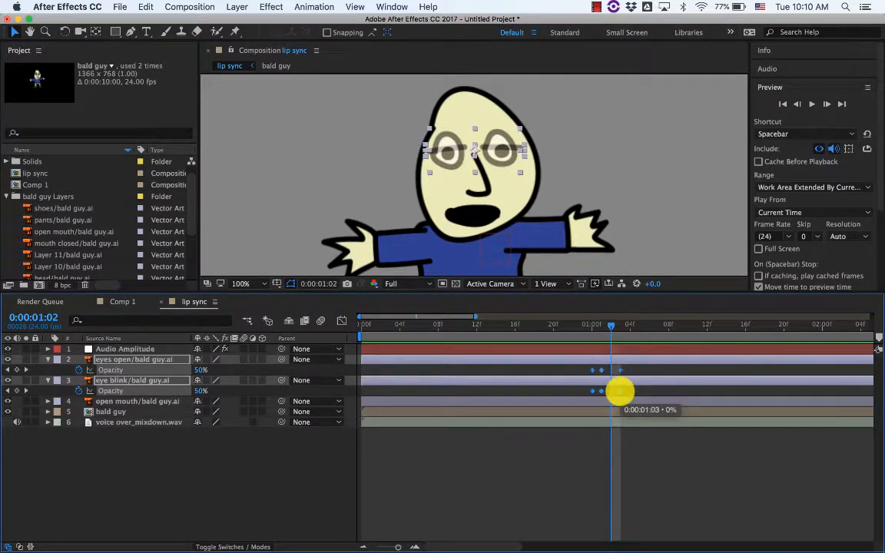
{"action": "right_click", "coordinate": [619, 392]}
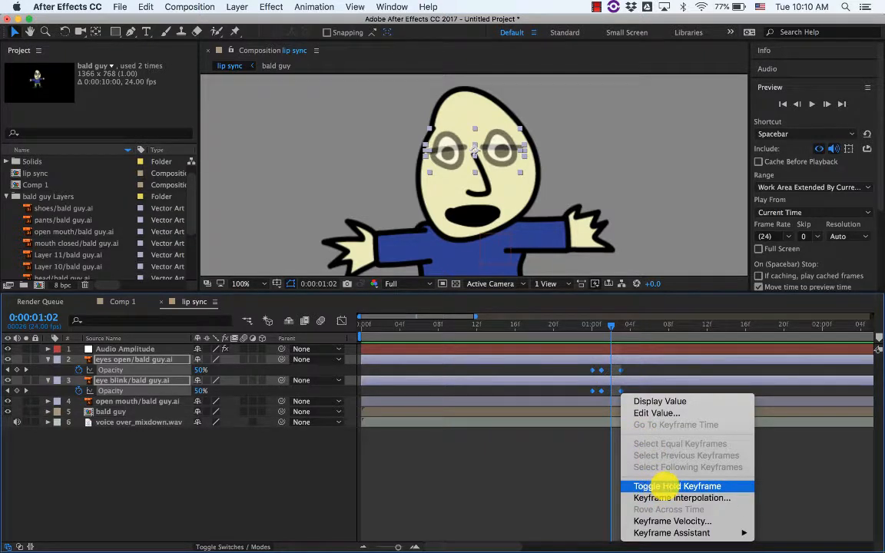
{"action": "left_click", "coordinate": [659, 487]}
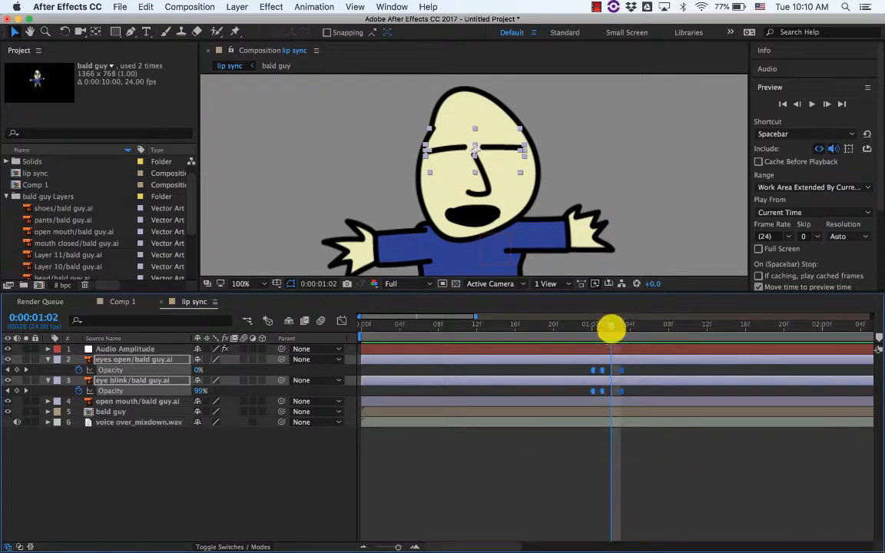
Scrub between 0:00:01:00 and 0:00:01:03 to check the blink and both eye layers' opacity values.
{"action": "left_click_drag", "start_coordinate": [612, 327], "coordinate": [601, 325]}
{"action": "left_click", "coordinate": [608, 325]}
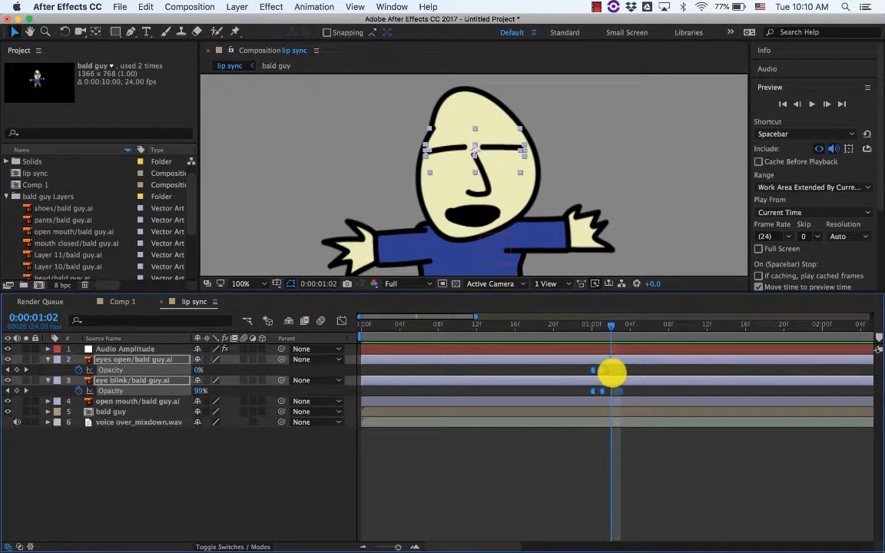
{"action": "left_click_drag", "start_coordinate": [609, 325], "coordinate": [602, 336]}
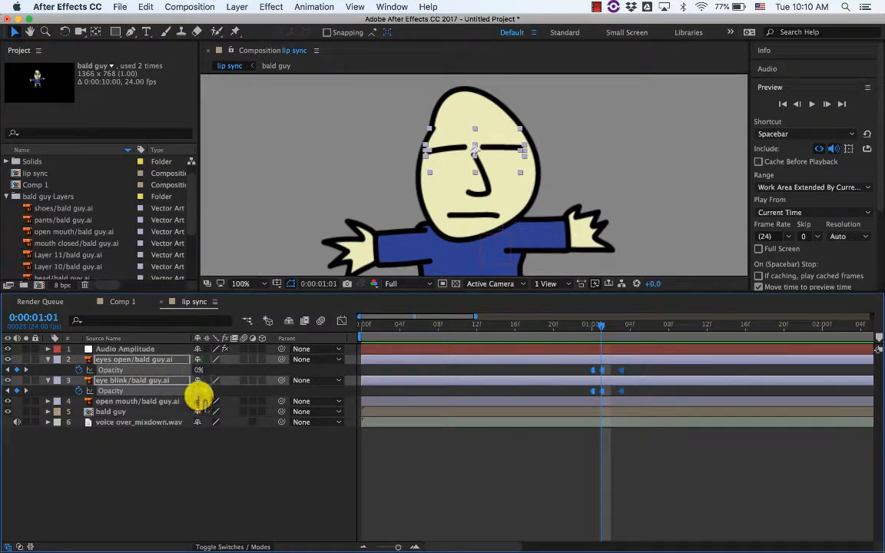
{"action": "left_click_drag", "start_coordinate": [602, 326], "coordinate": [619, 328]}
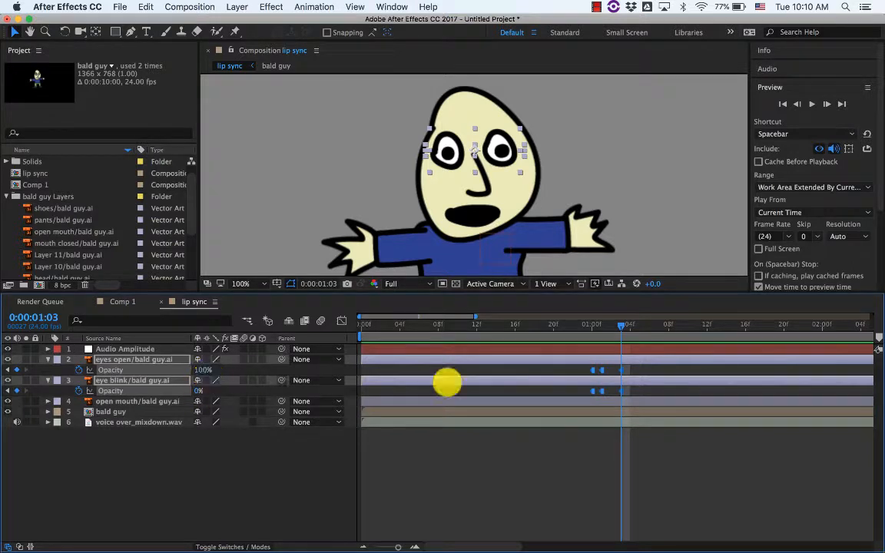
{"action": "left_click_drag", "start_coordinate": [621, 326], "coordinate": [597, 328]}
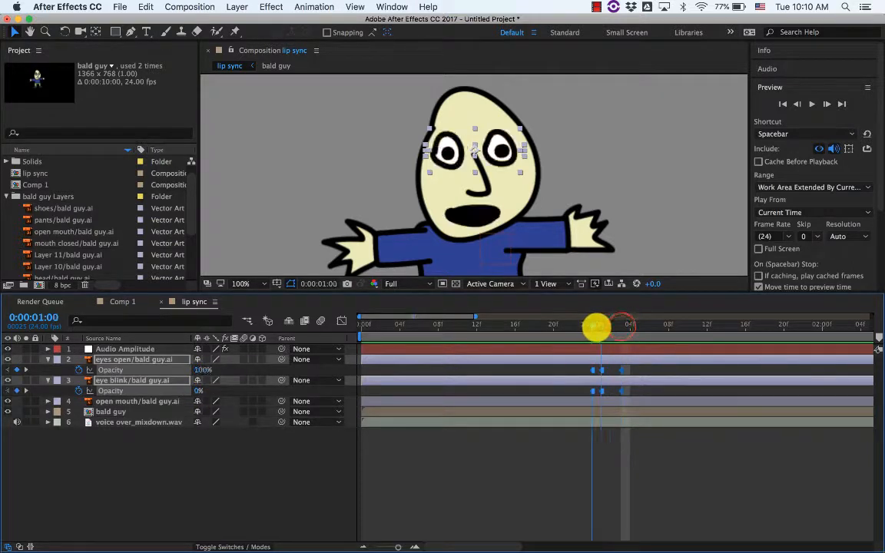
Keyframe a second blink at 0:00:01:20, with the eyes open opacity at 0% and the eye blink opacity at 100%.
{"action": "left_click", "coordinate": [630, 360]}
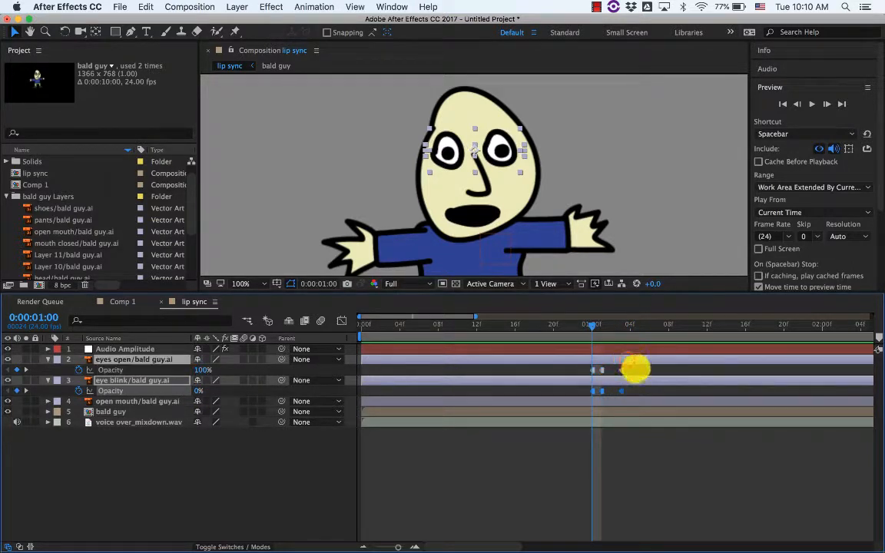
{"action": "left_click_drag", "start_coordinate": [591, 324], "coordinate": [786, 323]}
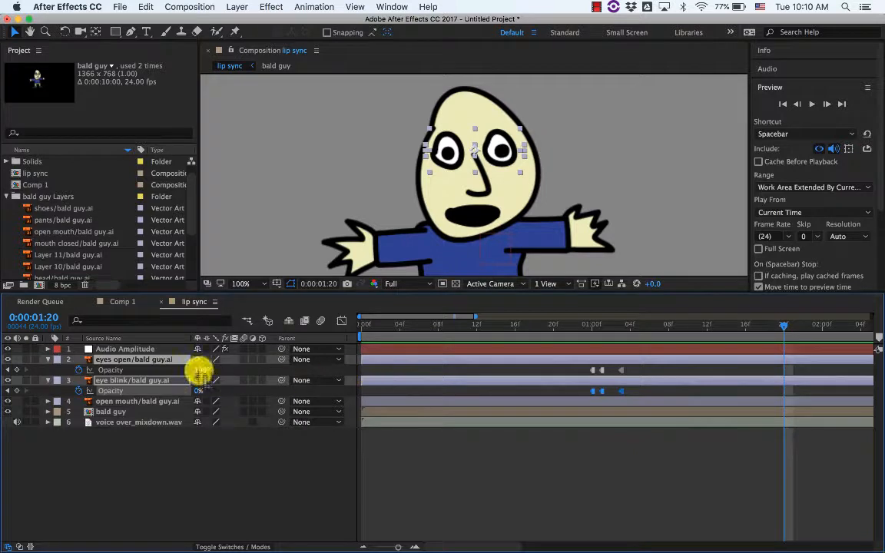
{"action": "left_click_drag", "start_coordinate": [201, 370], "coordinate": [134, 372]}
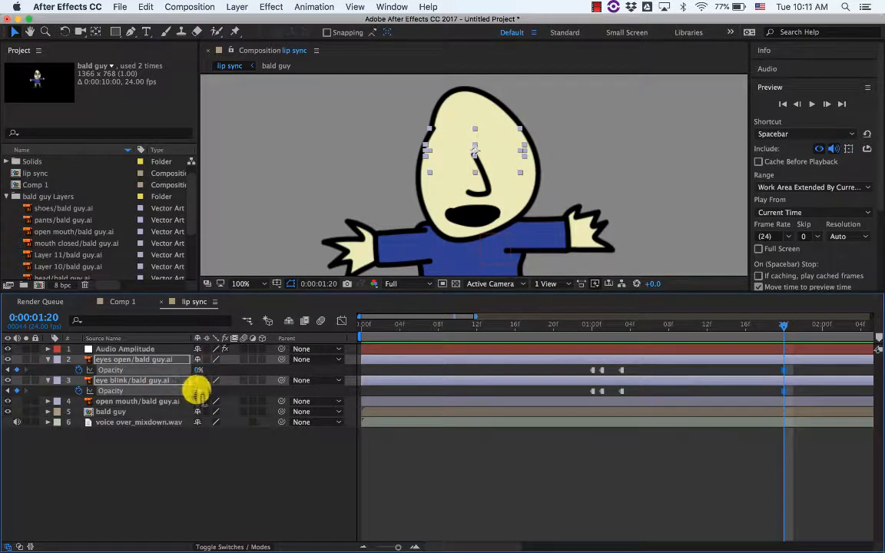
{"action": "left_click_drag", "start_coordinate": [198, 390], "coordinate": [298, 394]}
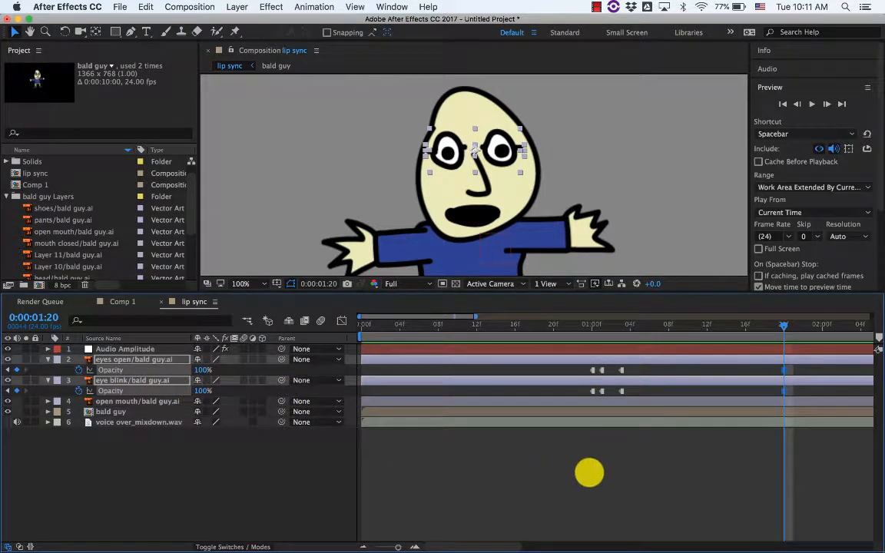
{"action": "left_click", "coordinate": [594, 476]}
{"action": "left_click_drag", "start_coordinate": [198, 391], "coordinate": [105, 392]}
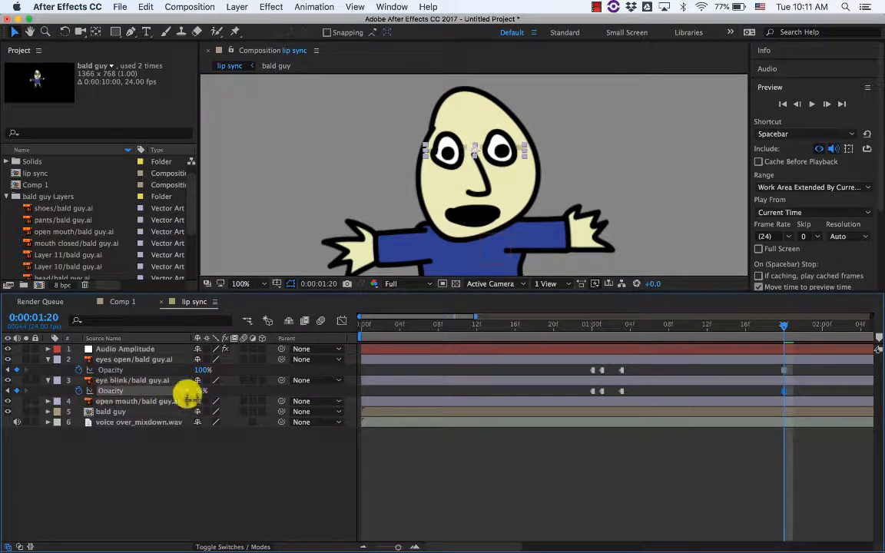
{"action": "left_click_drag", "start_coordinate": [196, 391], "coordinate": [292, 390]}
{"action": "left_click_drag", "start_coordinate": [203, 371], "coordinate": [113, 366]}
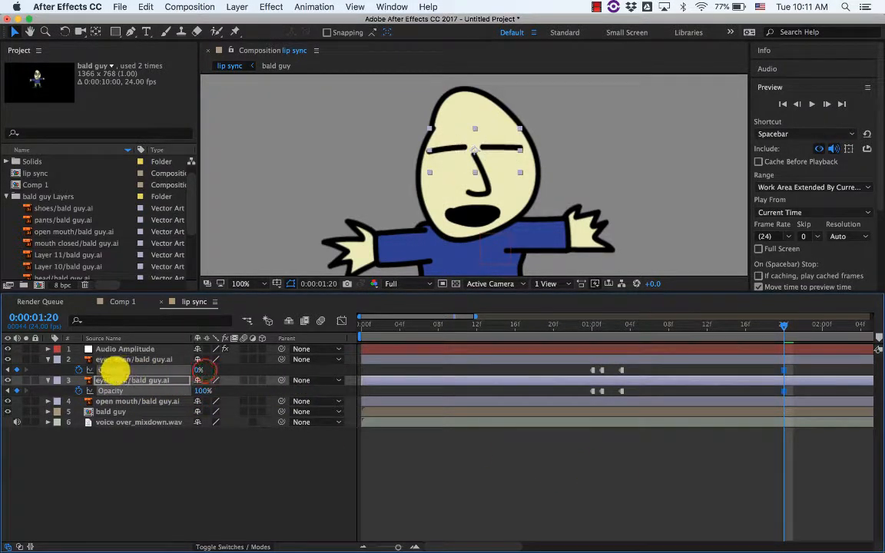
End the second blink at 0:00:01:22 by keyframing the eyes open opacity at 100% and the eye blink opacity at 0%.
{"action": "mouse_move", "coordinate": [780, 325]}
{"action": "left_mouse_down"}
{"action": "mouse_move", "coordinate": [757, 328]}
{"action": "mouse_move", "coordinate": [782, 326]}
{"action": "left_mouse_up"}
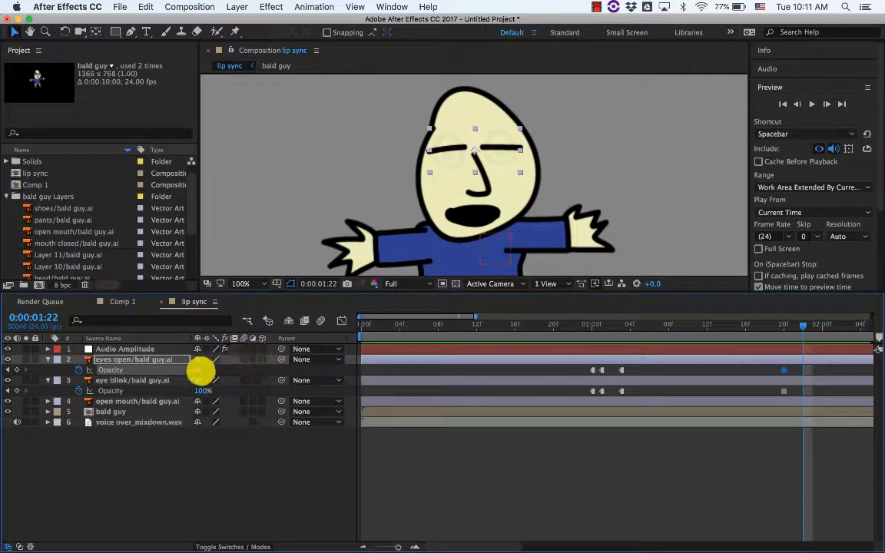
{"action": "left_click_drag", "start_coordinate": [199, 374], "coordinate": [286, 368]}
{"action": "left_click_drag", "start_coordinate": [203, 390], "coordinate": [152, 392]}
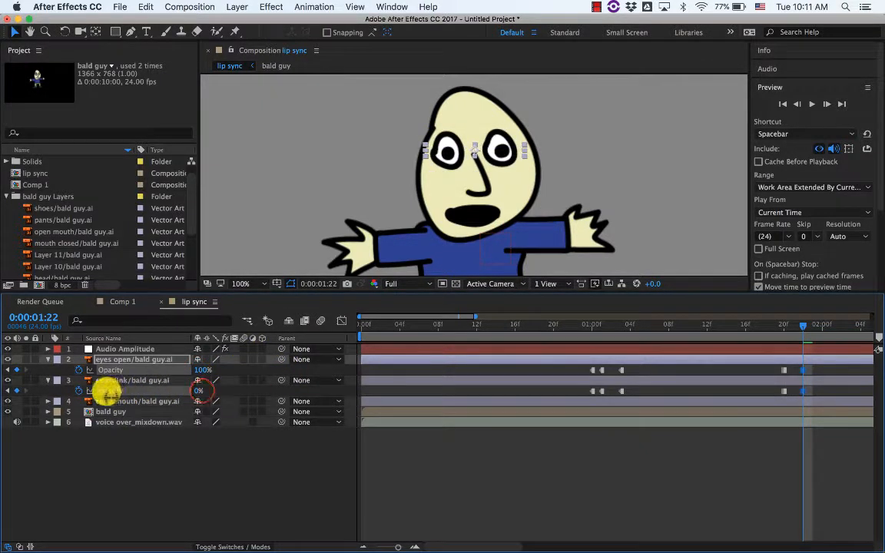
{"action": "left_click", "coordinate": [104, 390]}
Keyframe a third blink at 0:00:02:12, with the eyes open opacity at 0% and the eye blink opacity at 100%.
{"action": "left_click_drag", "start_coordinate": [802, 325], "coordinate": [832, 326]}
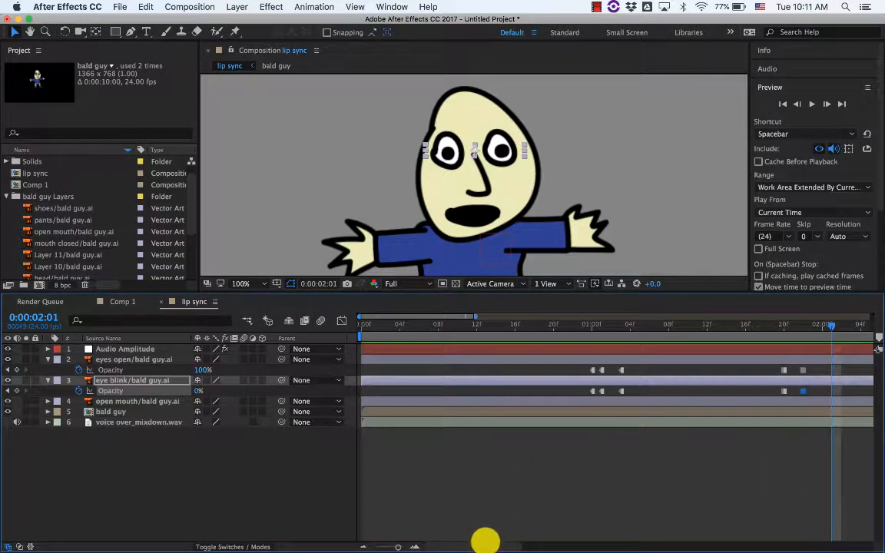
{"action": "left_click_drag", "start_coordinate": [486, 540], "coordinate": [575, 539]}
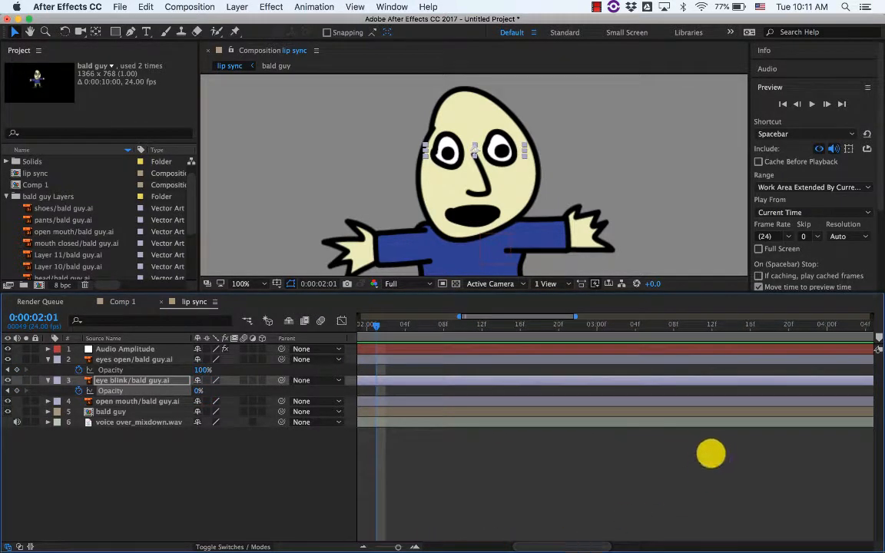
{"action": "left_click", "coordinate": [398, 546]}
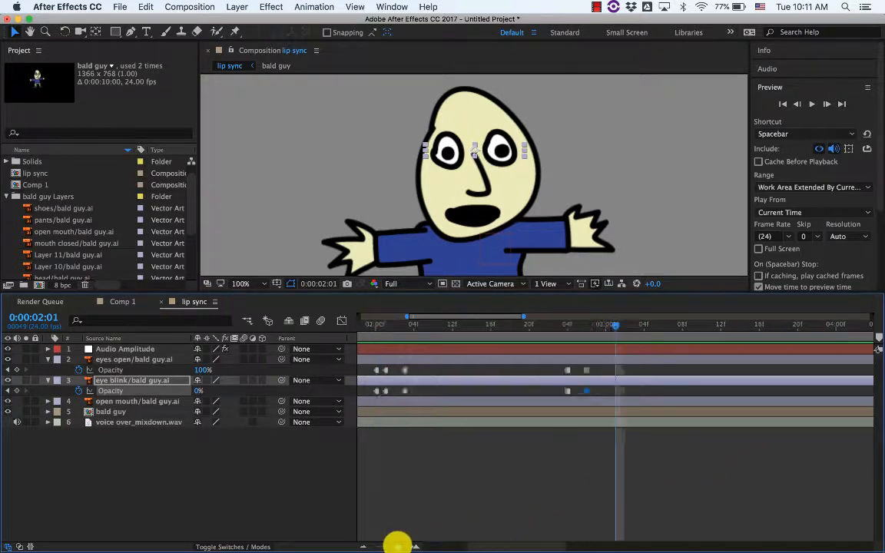
{"action": "left_click_drag", "start_coordinate": [398, 546], "coordinate": [395, 547]}
{"action": "left_click_drag", "start_coordinate": [616, 326], "coordinate": [678, 327]}
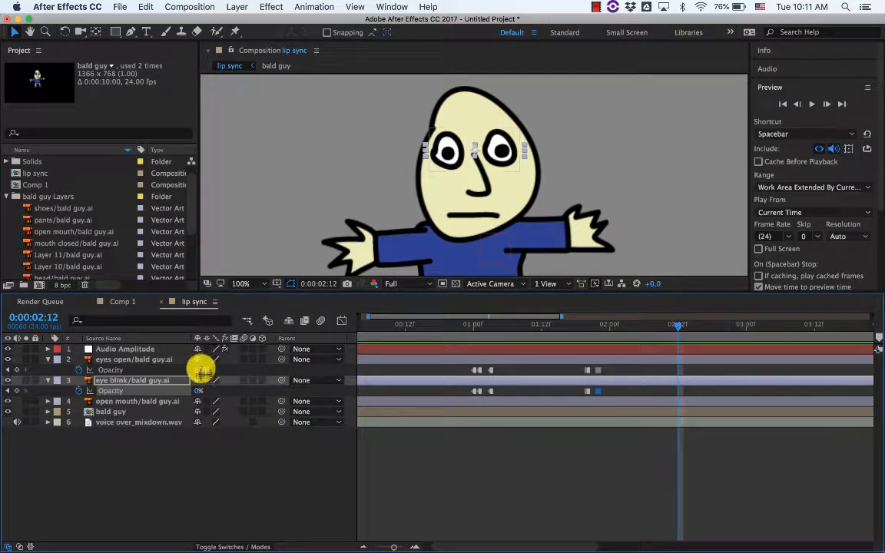
{"action": "left_click_drag", "start_coordinate": [199, 369], "coordinate": [122, 367]}
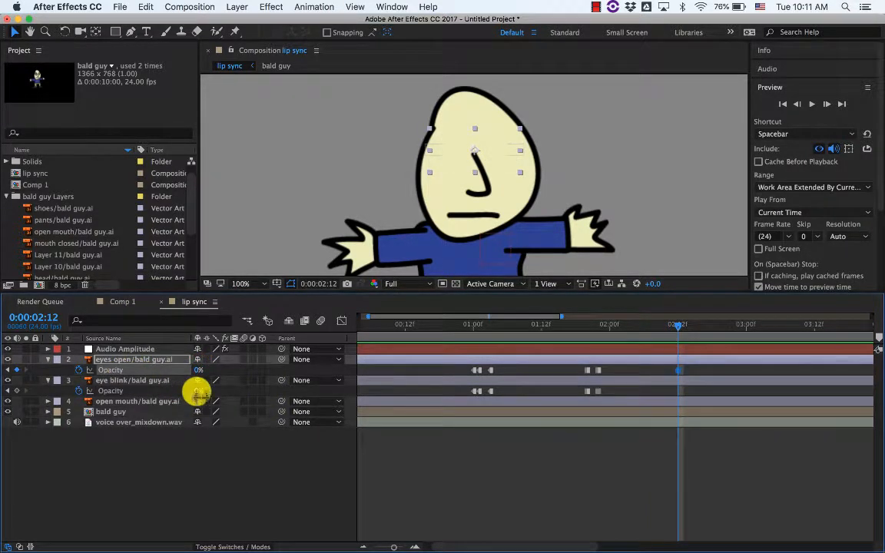
{"action": "left_click_drag", "start_coordinate": [197, 394], "coordinate": [293, 391]}
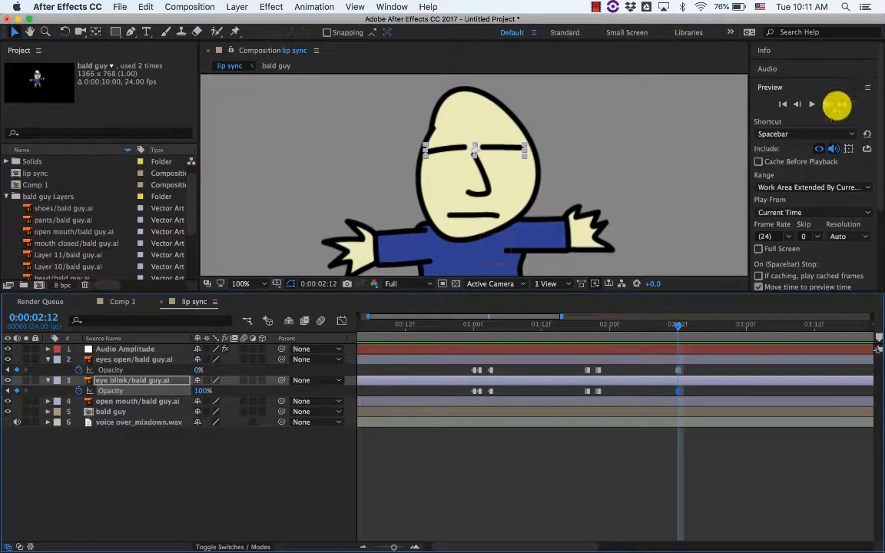
Two frames on, at 0:00:02:14, keyframe the eyes open opacity at 100% and the eye blink opacity at 0%.
{"action": "left_click", "coordinate": [826, 103]}
{"action": "left_click", "coordinate": [826, 103]}
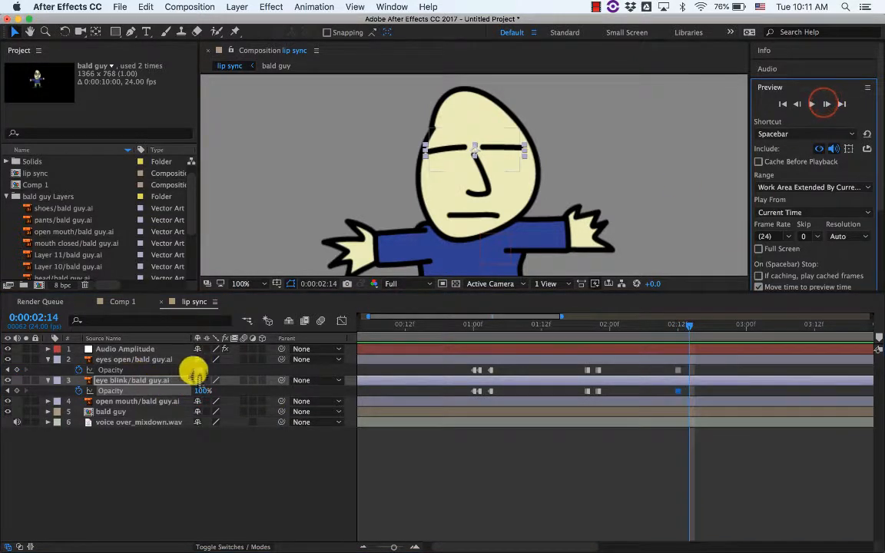
{"action": "left_click_drag", "start_coordinate": [199, 370], "coordinate": [307, 370]}
{"action": "left_click_drag", "start_coordinate": [199, 390], "coordinate": [491, 372]}
Preview the blinks, and on both eye layers move the third blink's keyframes to start at 0:00:04:03 and the second's at 0:00:02:12.
{"action": "left_click_drag", "start_coordinate": [689, 325], "coordinate": [290, 312]}
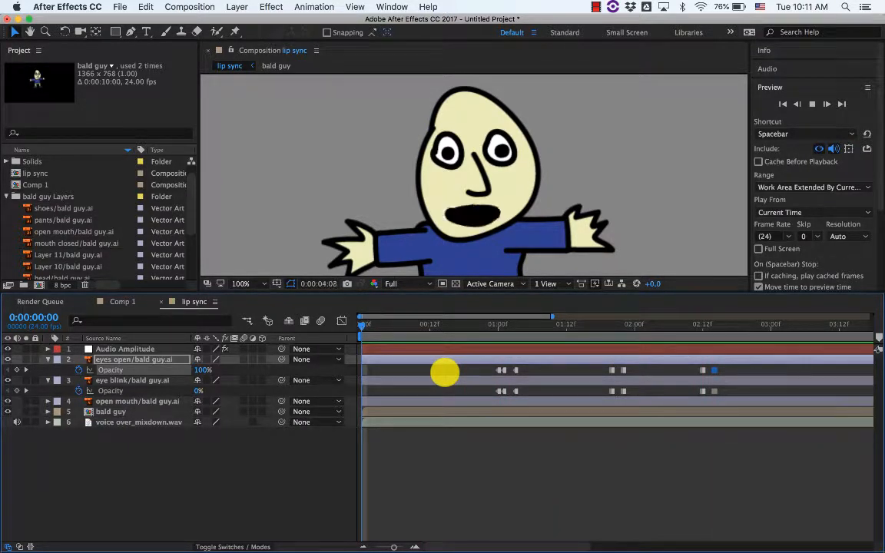
{"action": "key", "text": "space"}
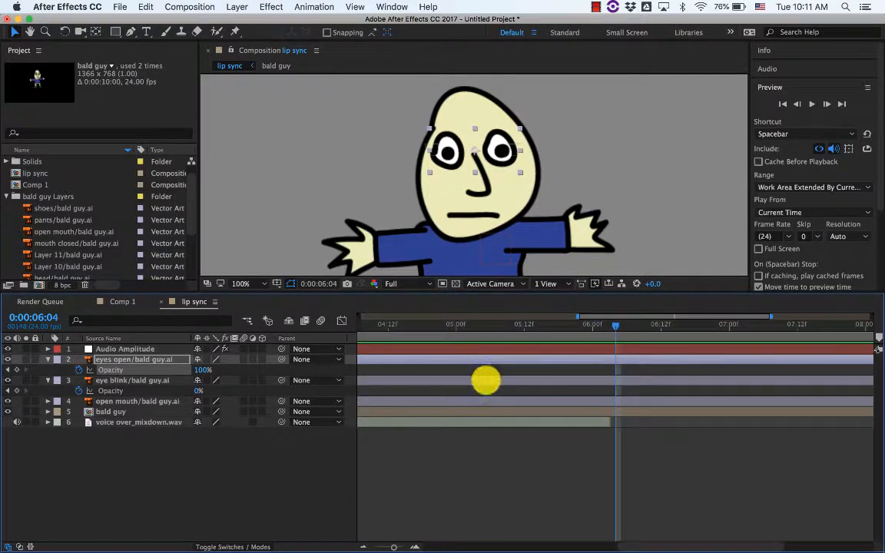
{"action": "left_click_drag", "start_coordinate": [670, 545], "coordinate": [453, 544]}
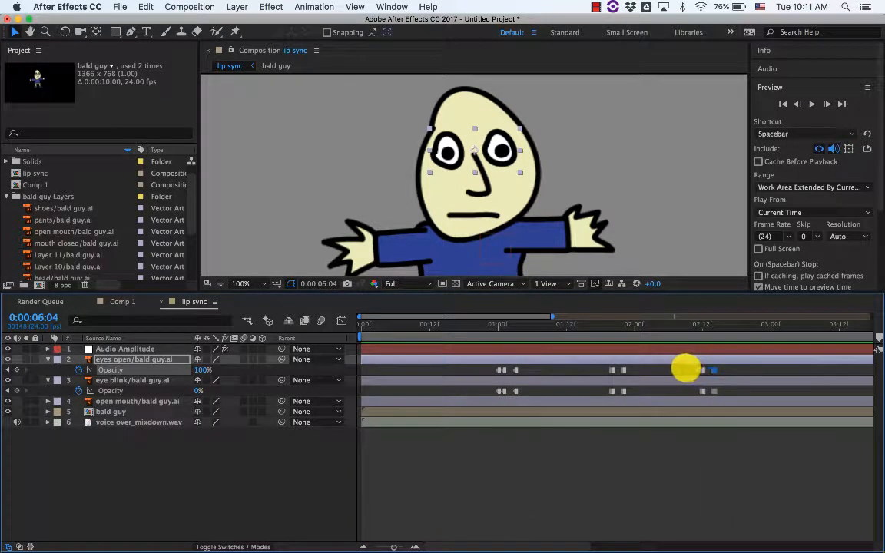
{"action": "left_click_drag", "start_coordinate": [686, 368], "coordinate": [726, 389]}
{"action": "left_click_drag", "start_coordinate": [483, 544], "coordinate": [534, 545]}
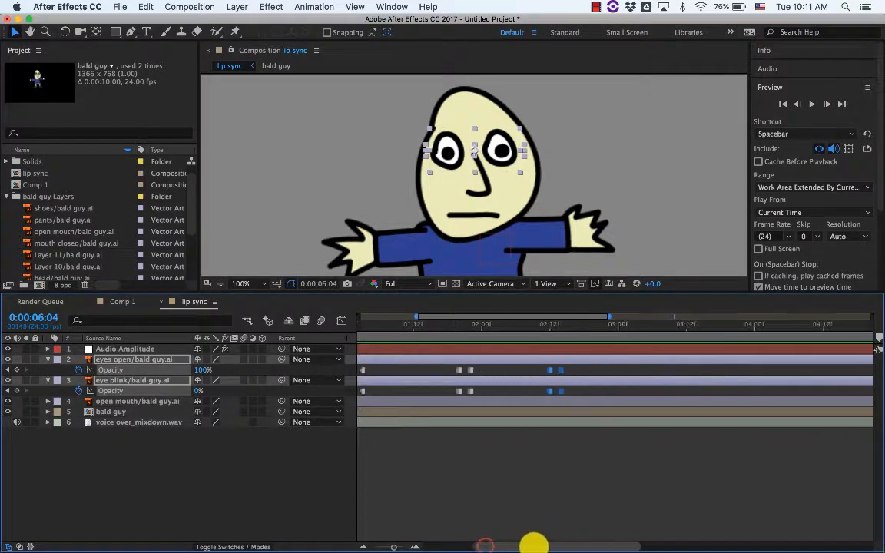
{"action": "left_click_drag", "start_coordinate": [541, 370], "coordinate": [759, 372]}
{"action": "left_click_drag", "start_coordinate": [471, 368], "coordinate": [533, 370]}
{"action": "left_click_drag", "start_coordinate": [548, 545], "coordinate": [427, 543]}
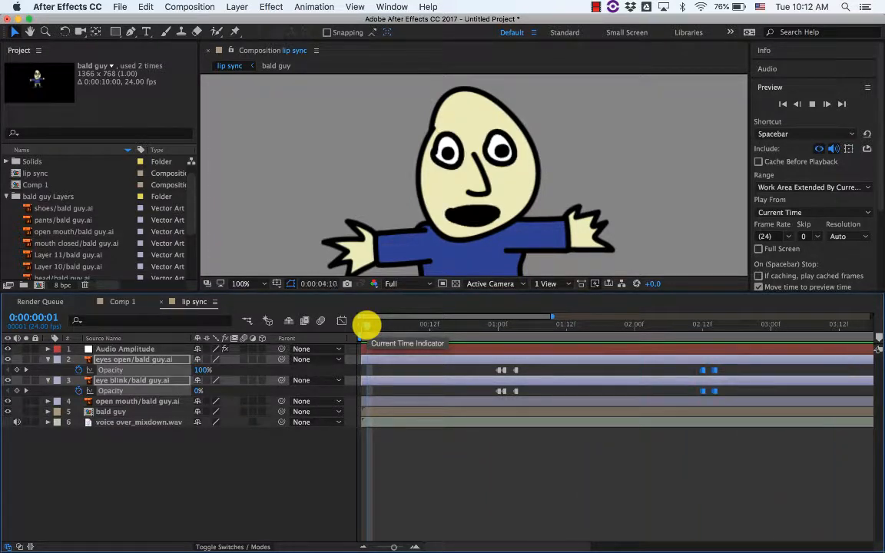
Lengthen the last blink by moving its ending opacity keyframes on both eye layers to about 0:00:04:16, and preview it from 0:00:03:14.
{"action": "key", "text": "space"}
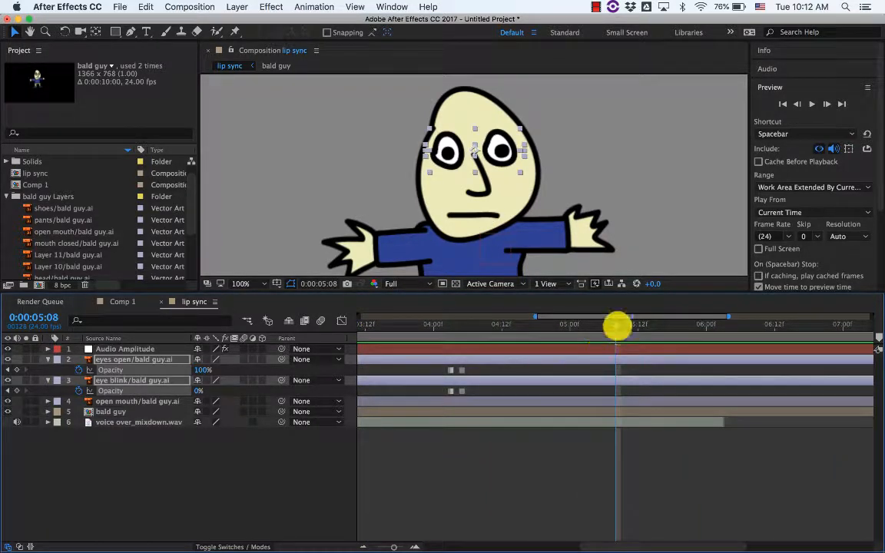
{"action": "left_click_drag", "start_coordinate": [615, 326], "coordinate": [462, 329]}
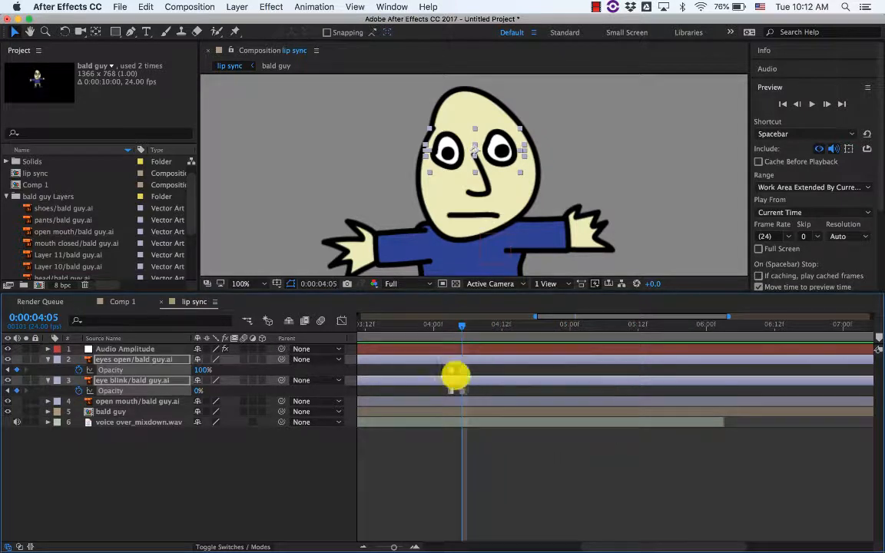
{"action": "left_click_drag", "start_coordinate": [461, 371], "coordinate": [523, 370]}
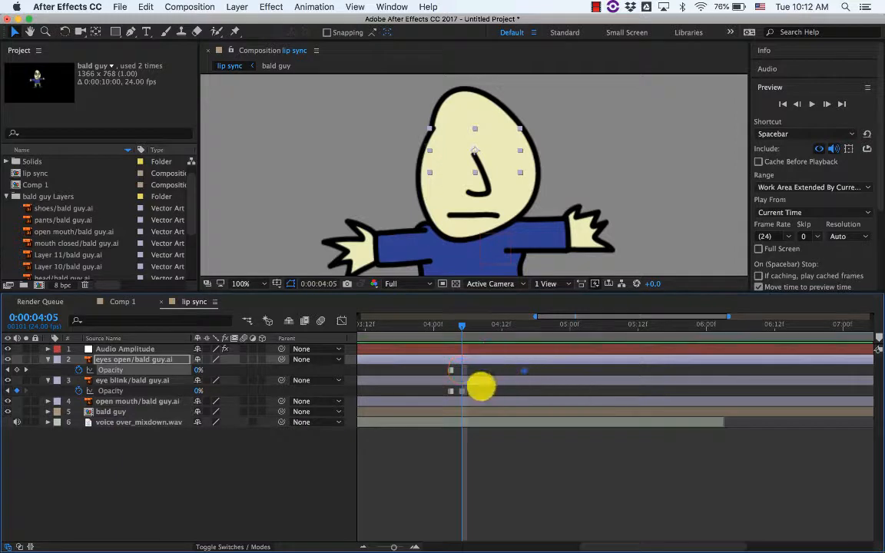
{"action": "left_click_drag", "start_coordinate": [462, 391], "coordinate": [524, 392]}
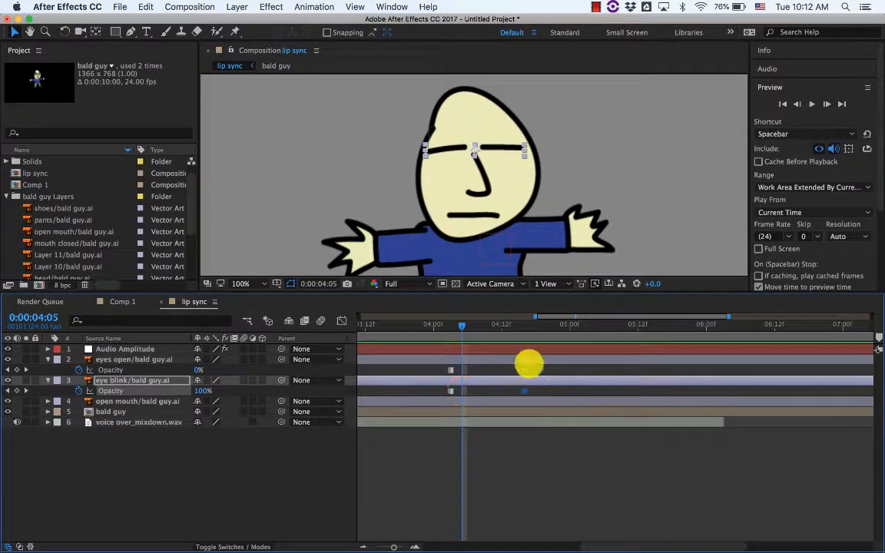
{"action": "left_click_drag", "start_coordinate": [469, 325], "coordinate": [382, 327]}
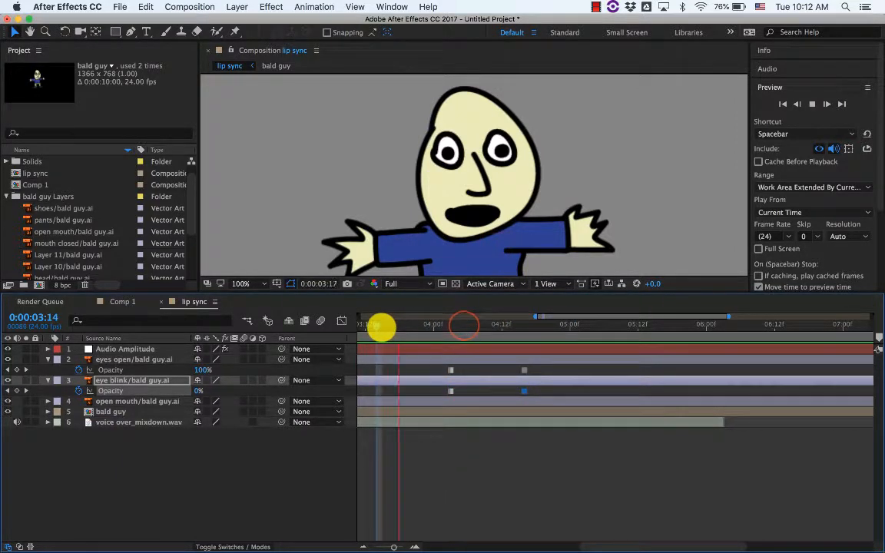
{"action": "key", "text": "space"}
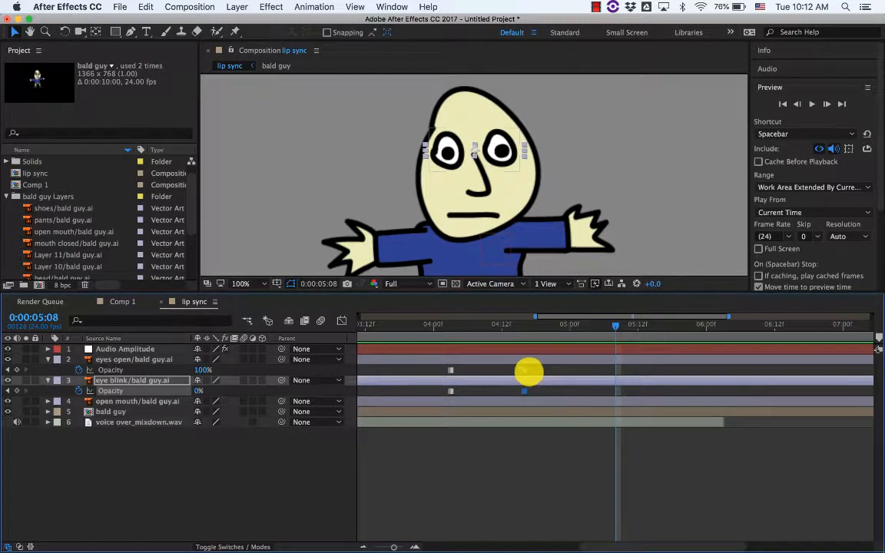
Move the last blink's ending opacity keyframes on both eye layers to about 0:00:05:06, and preview from 0:00:03:22 and from 0:00:02:08.
{"action": "left_click_drag", "start_coordinate": [526, 370], "coordinate": [606, 369]}
{"action": "left_click_drag", "start_coordinate": [527, 391], "coordinate": [604, 389]}
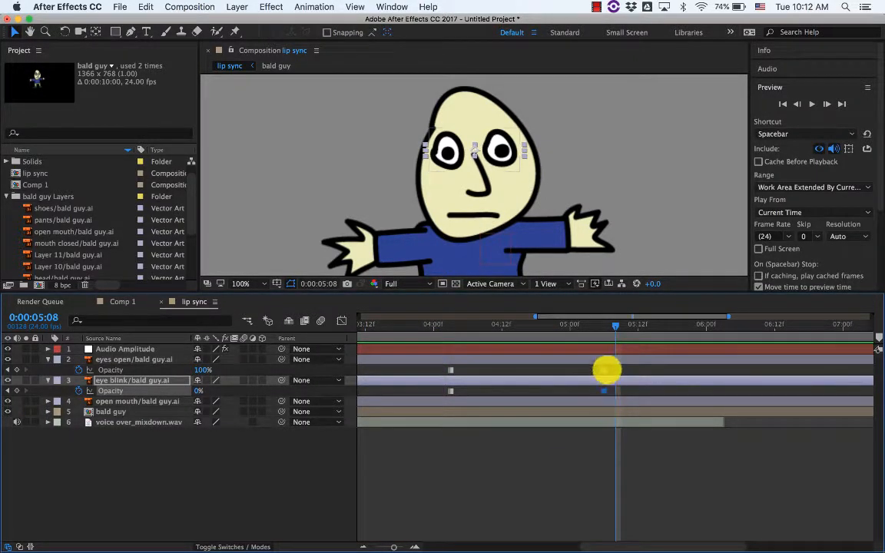
{"action": "left_click_drag", "start_coordinate": [614, 324], "coordinate": [421, 327]}
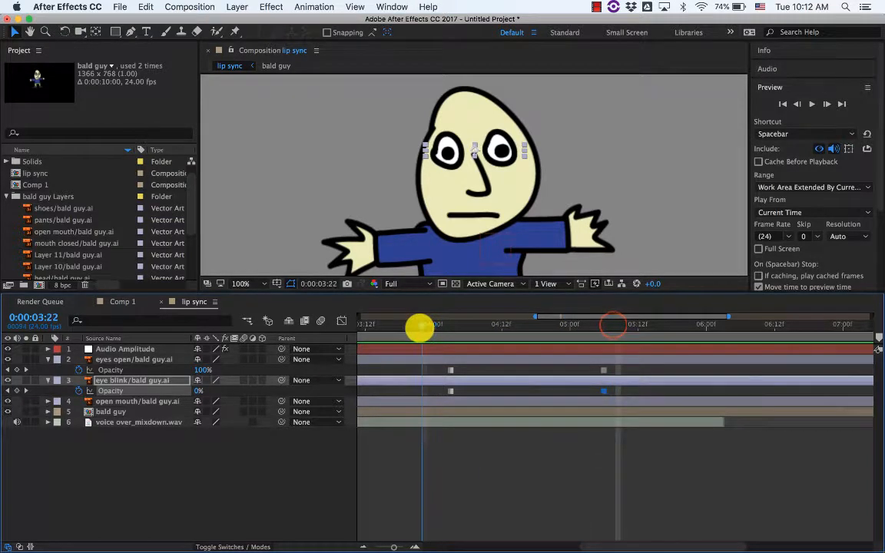
{"action": "key", "text": "space"}
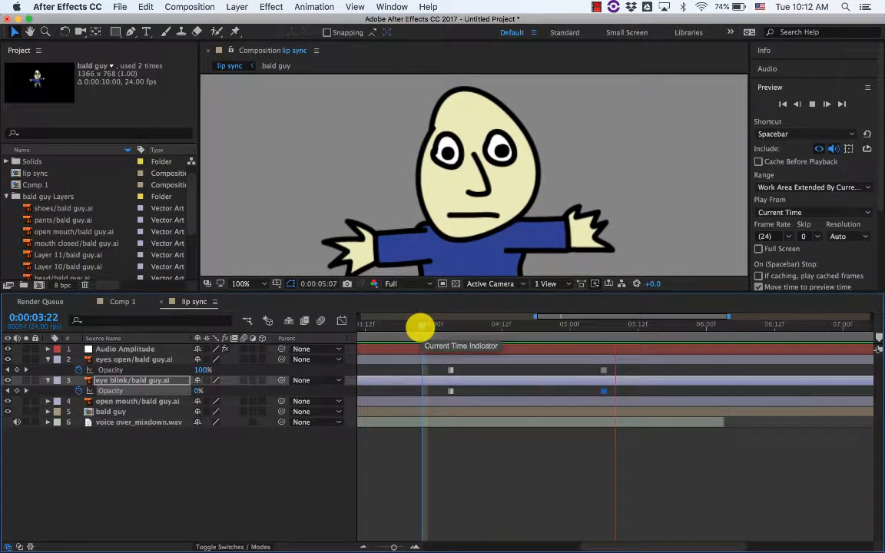
{"action": "key", "text": "space"}
{"action": "left_click_drag", "start_coordinate": [621, 542], "coordinate": [537, 537]}
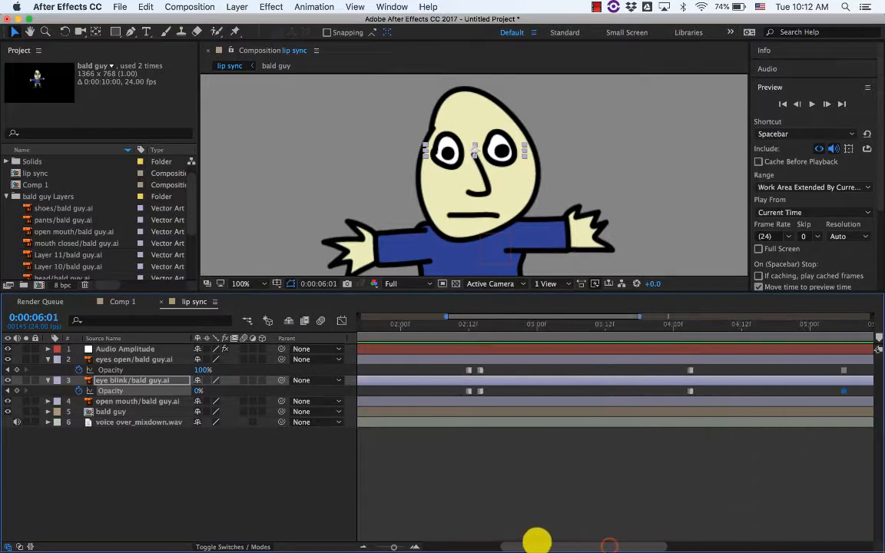
{"action": "left_click", "coordinate": [495, 323]}
{"action": "key", "text": "space"}
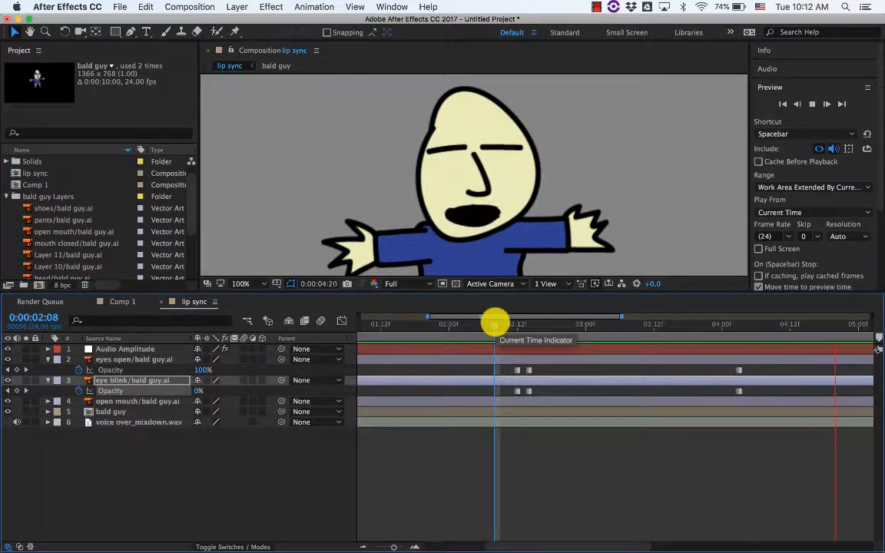
{"action": "key", "text": "space"}
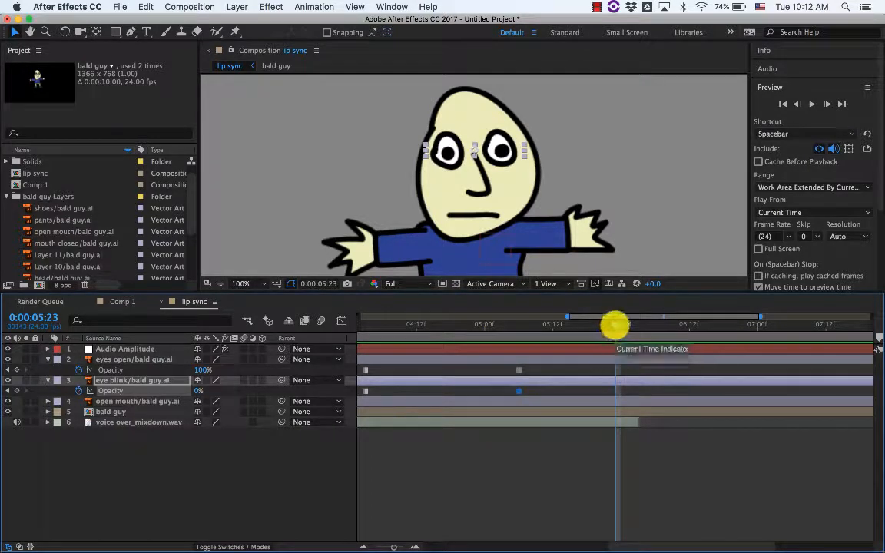
Trim the end of the work area to 0:00:06:02, where the voice-over layer ends.
{"action": "left_click_drag", "start_coordinate": [617, 322], "coordinate": [634, 326]}
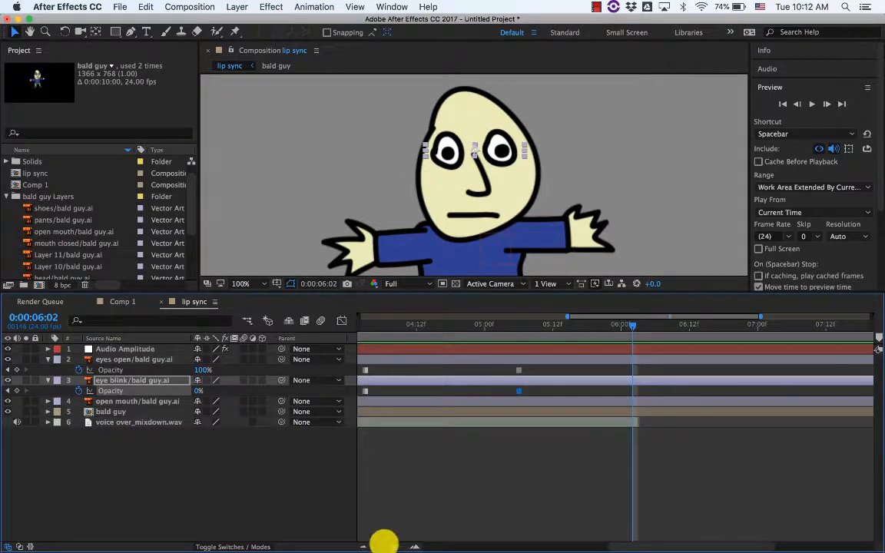
{"action": "left_click_drag", "start_coordinate": [393, 544], "coordinate": [374, 545]}
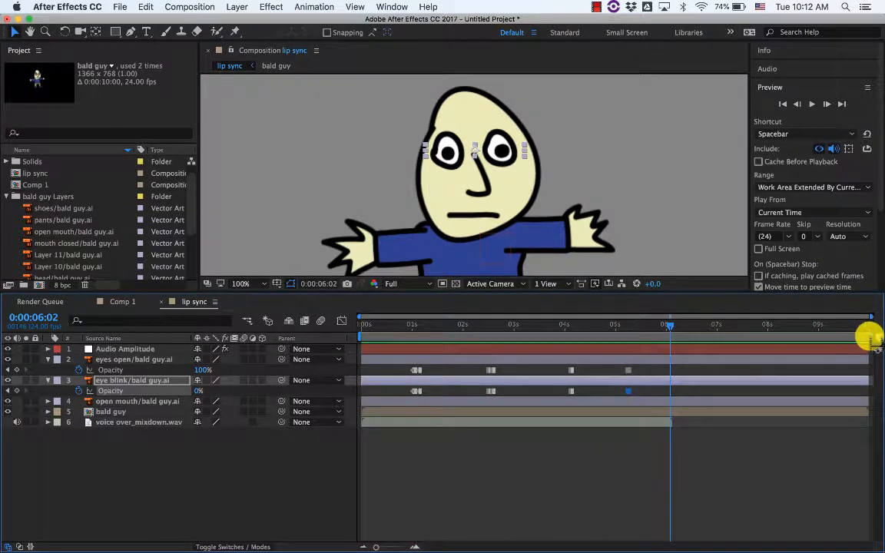
{"action": "left_click_drag", "start_coordinate": [870, 337], "coordinate": [674, 343]}
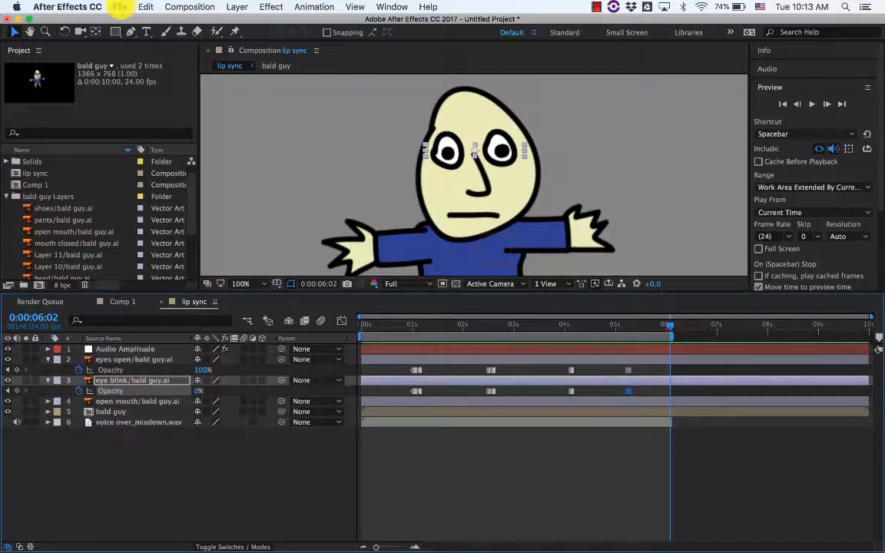
Add the lip sync composition to the render queue with the h.264 output module.
{"action": "left_click", "coordinate": [120, 7]}
{"action": "mouse_move", "coordinate": [130, 199]}
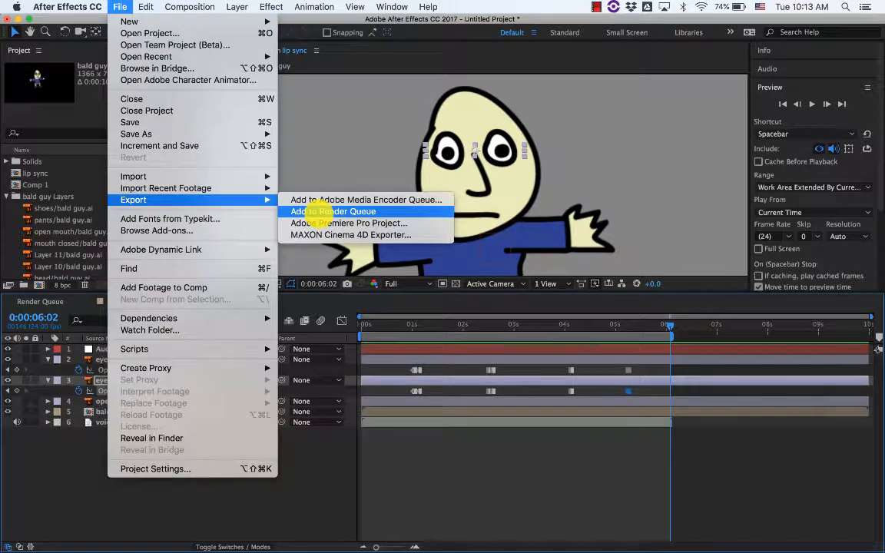
{"action": "left_click", "coordinate": [318, 212]}
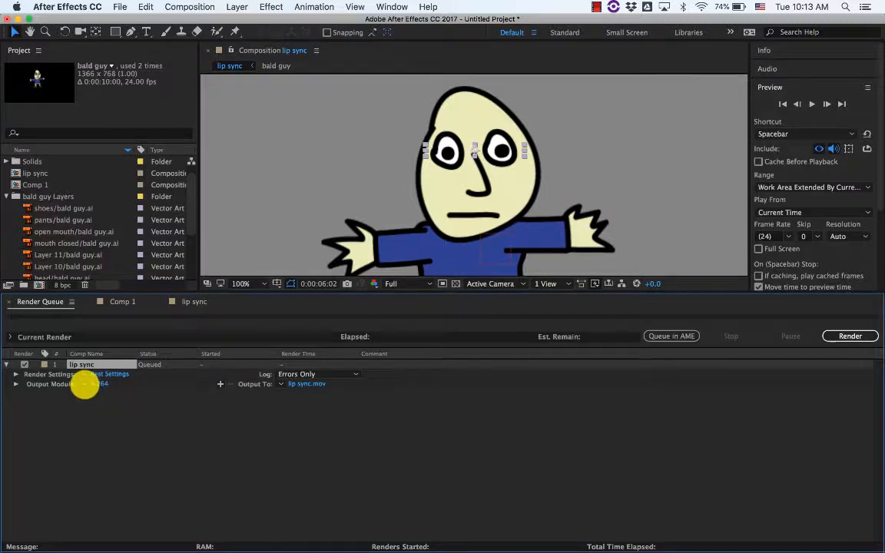
{"action": "left_click", "coordinate": [85, 384]}
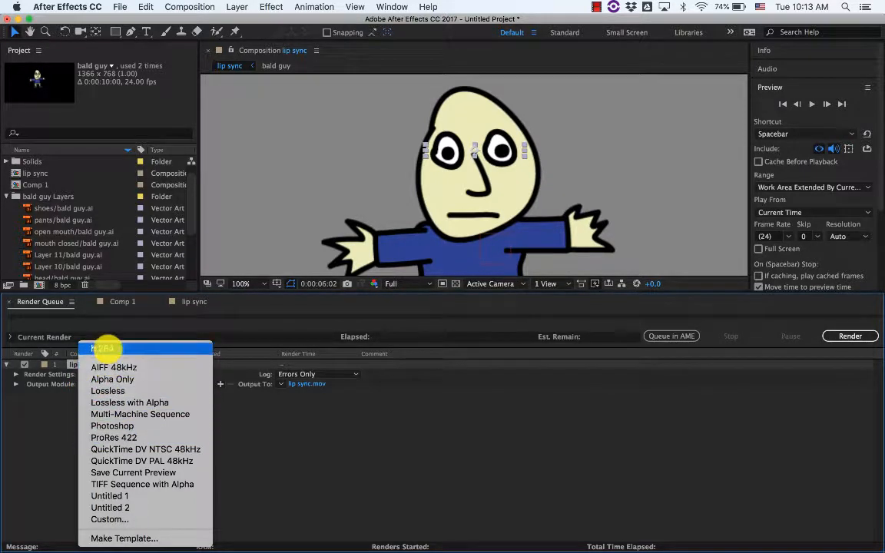
{"action": "left_click", "coordinate": [101, 348]}
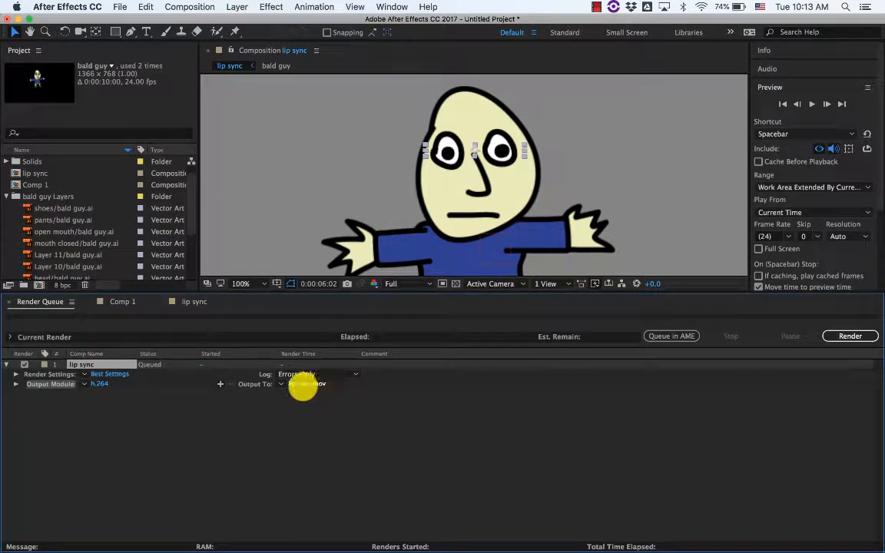
Set the render output to lip sync.mov in the Movies folder and render the composition.
{"action": "left_click", "coordinate": [300, 386]}
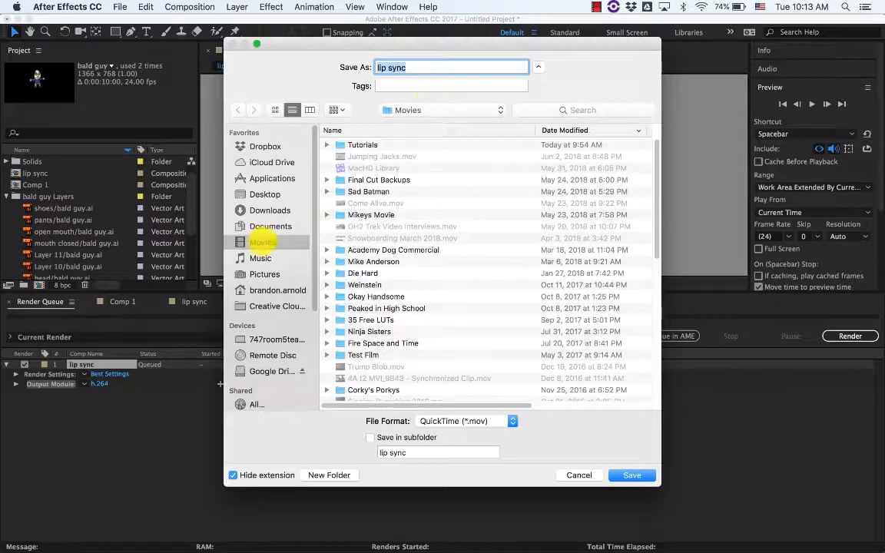
{"action": "left_click", "coordinate": [630, 475]}
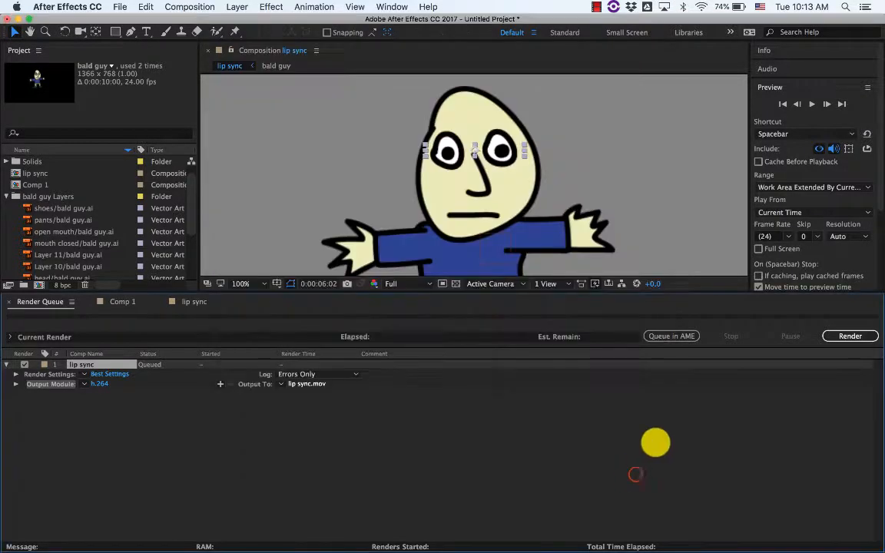
{"action": "left_click", "coordinate": [840, 335]}
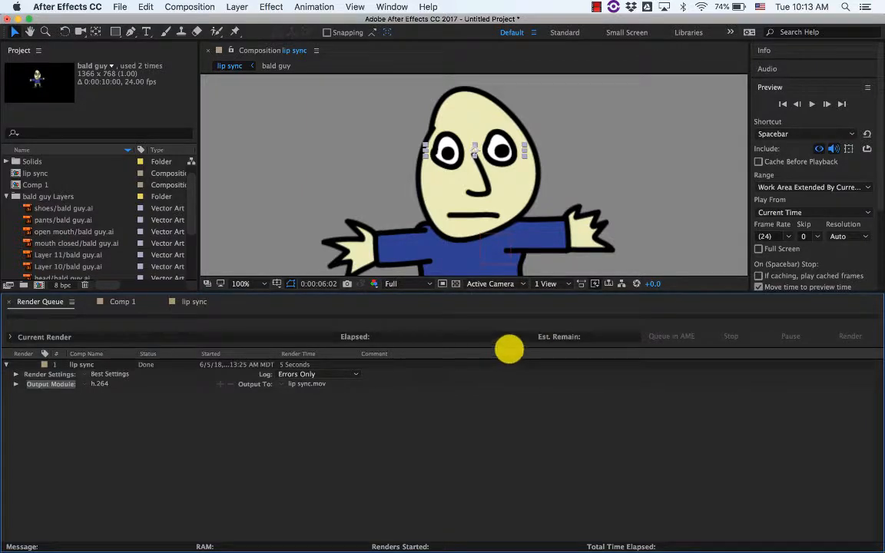
{"action": "left_click", "coordinate": [596, 7]}
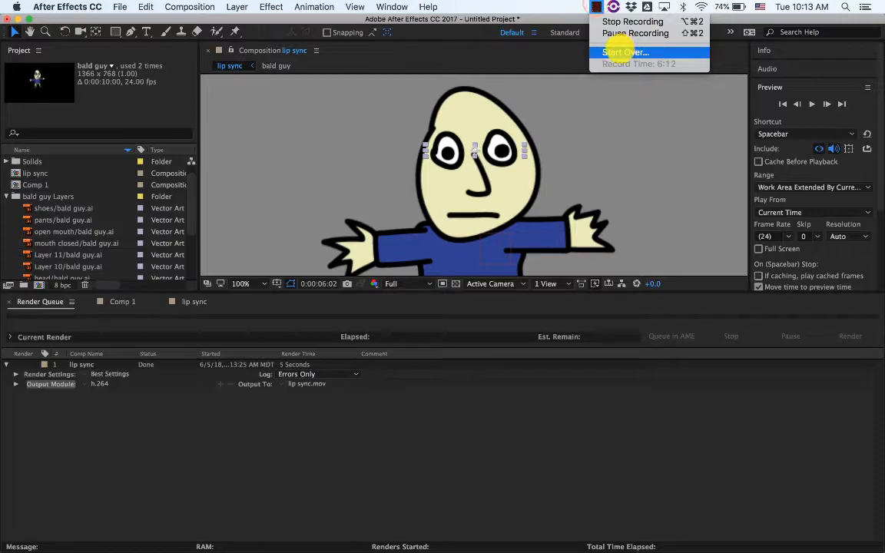